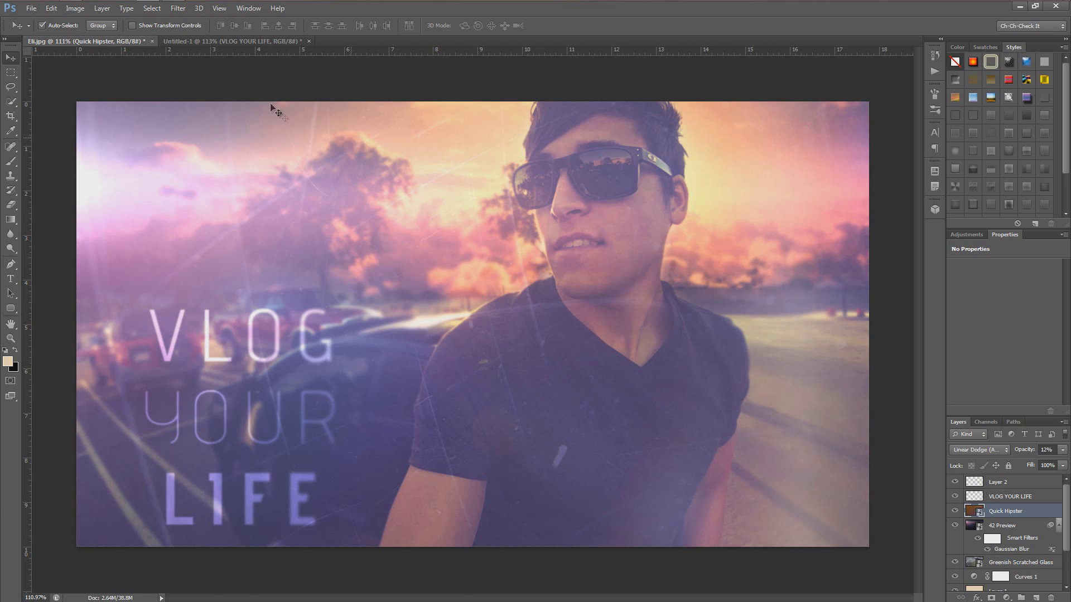
- Switch to the VLOG YOUR LIFE composition tab, then back to the finished Eli photo
left_click(223, 41)
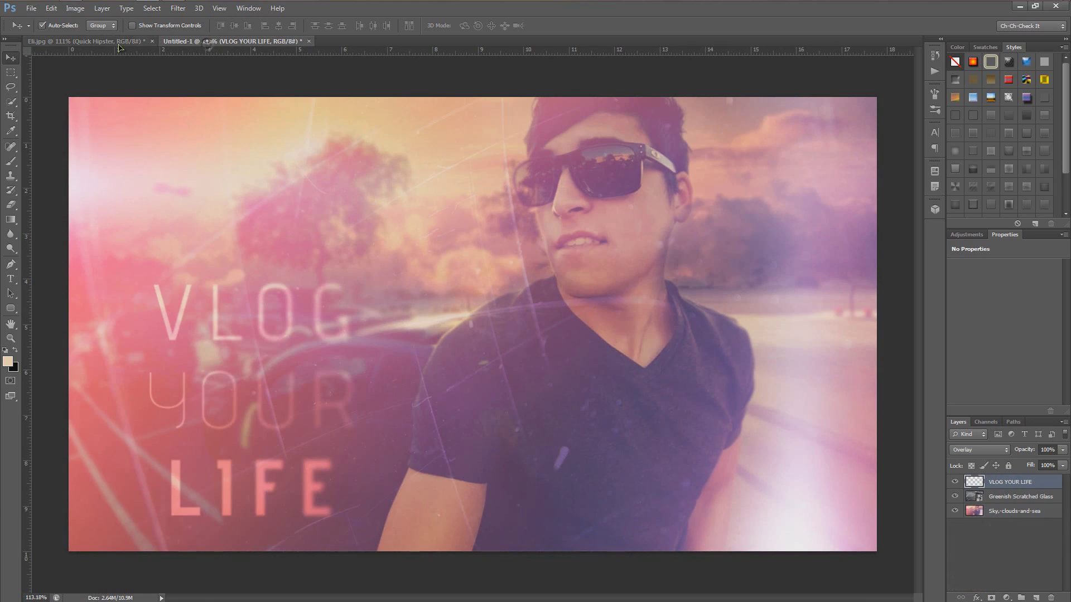
left_click(119, 42)
key("ctrl+Tab")
key("ctrl+Tab")
key("ctrl+Tab")
left_click(1020, 7)
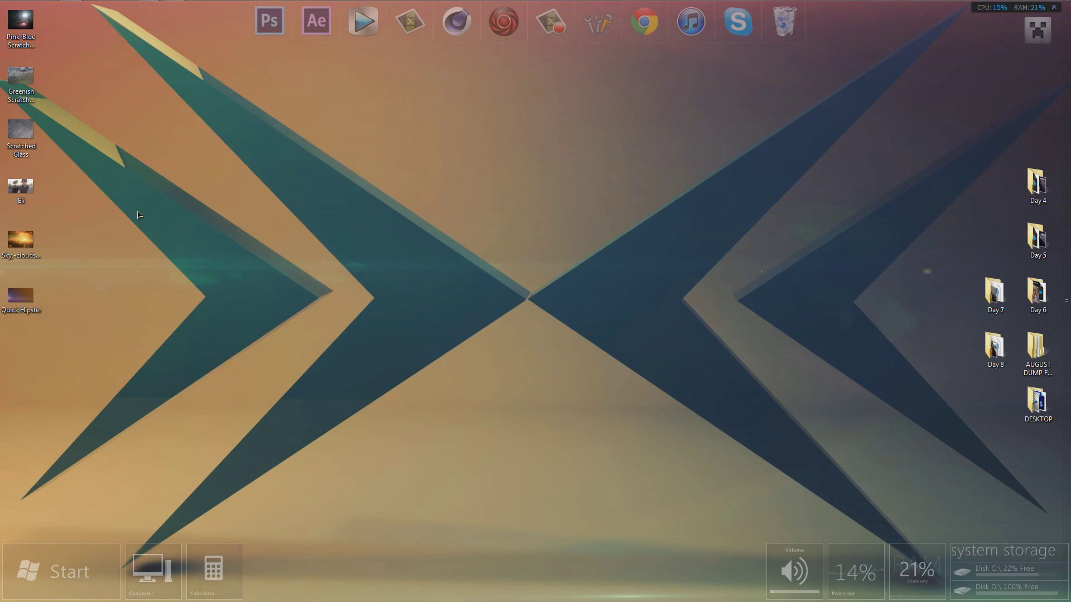
double_click(20, 186)
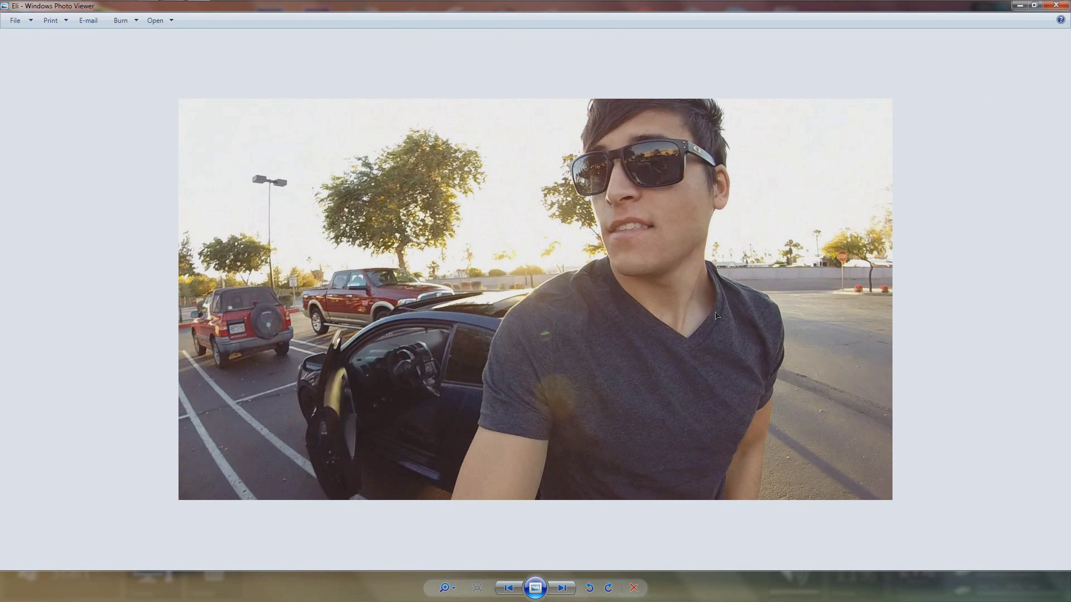
left_click(1056, 7)
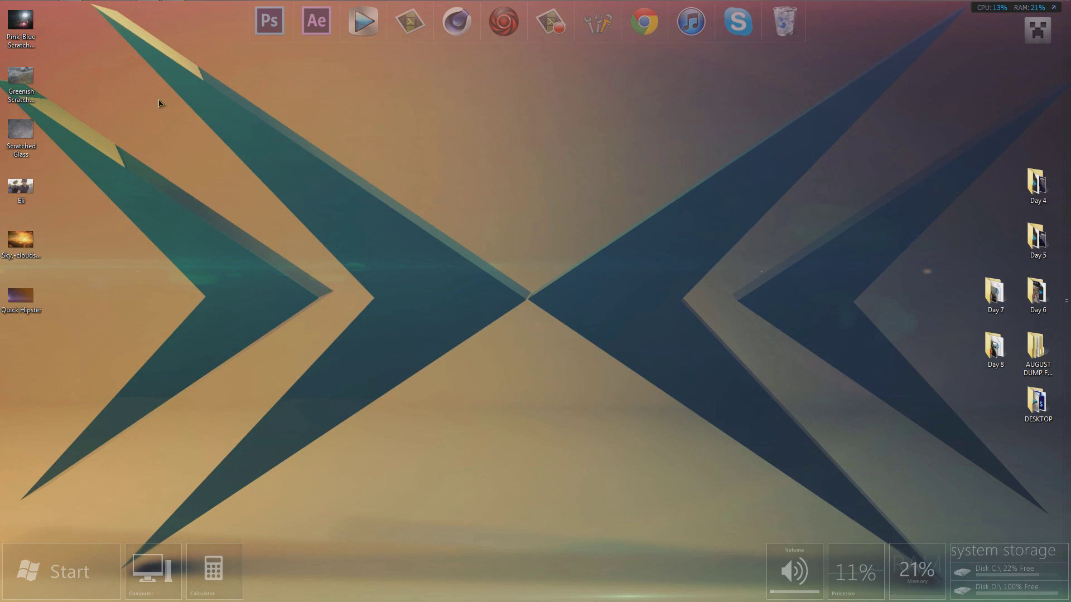
mouse_move(148, 7)
left_click(148, 4)
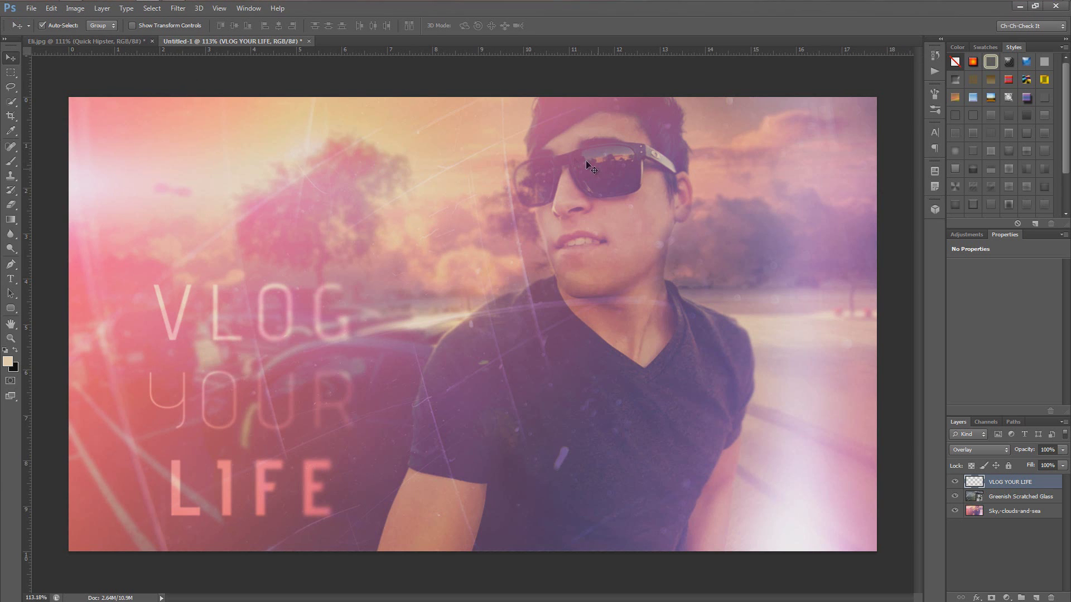
- Create a new 1280×720 blank document
left_click(32, 7)
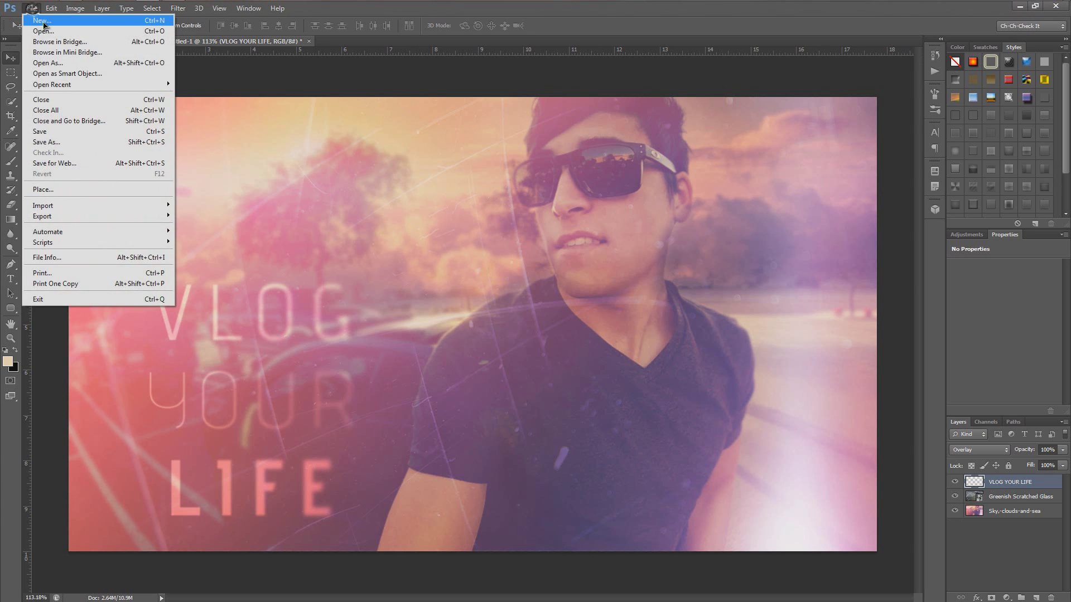
left_click(39, 19)
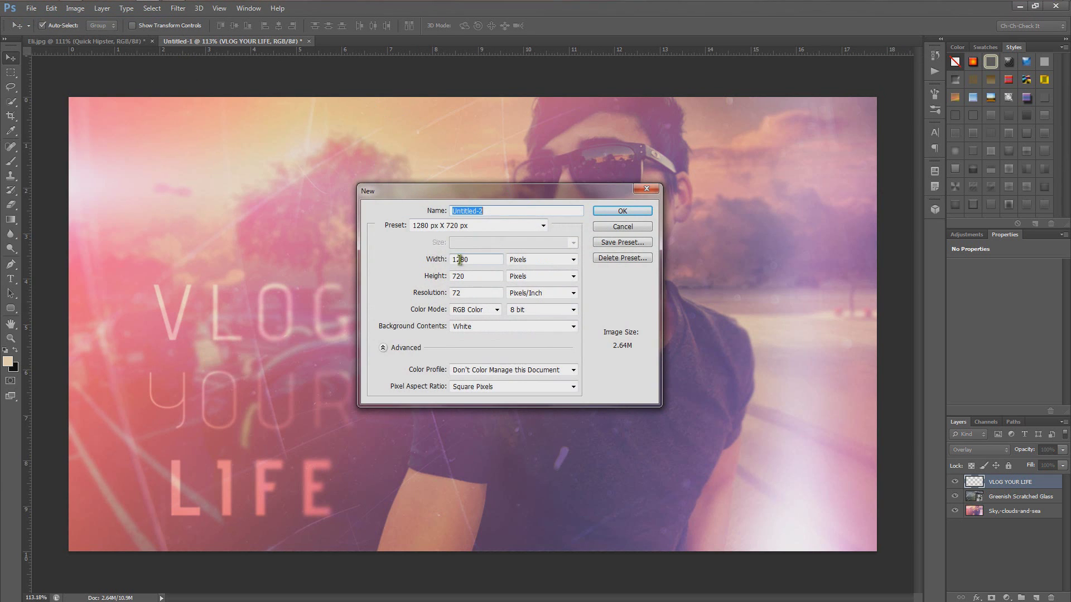
left_click(609, 211)
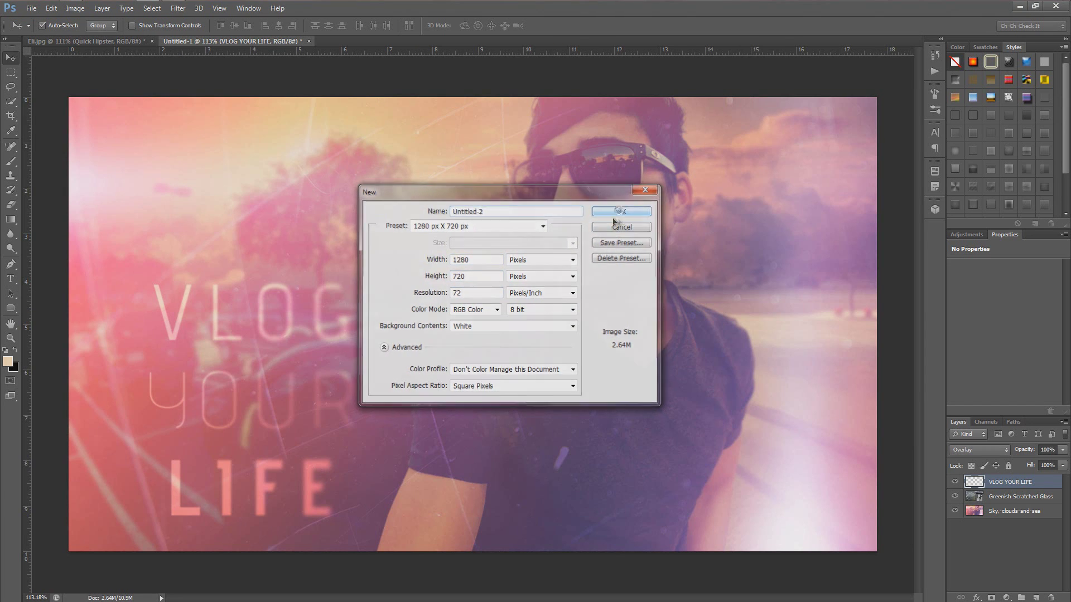
- Place the Eli photo from the desktop into it and delete the white Background layer
left_click(1020, 5)
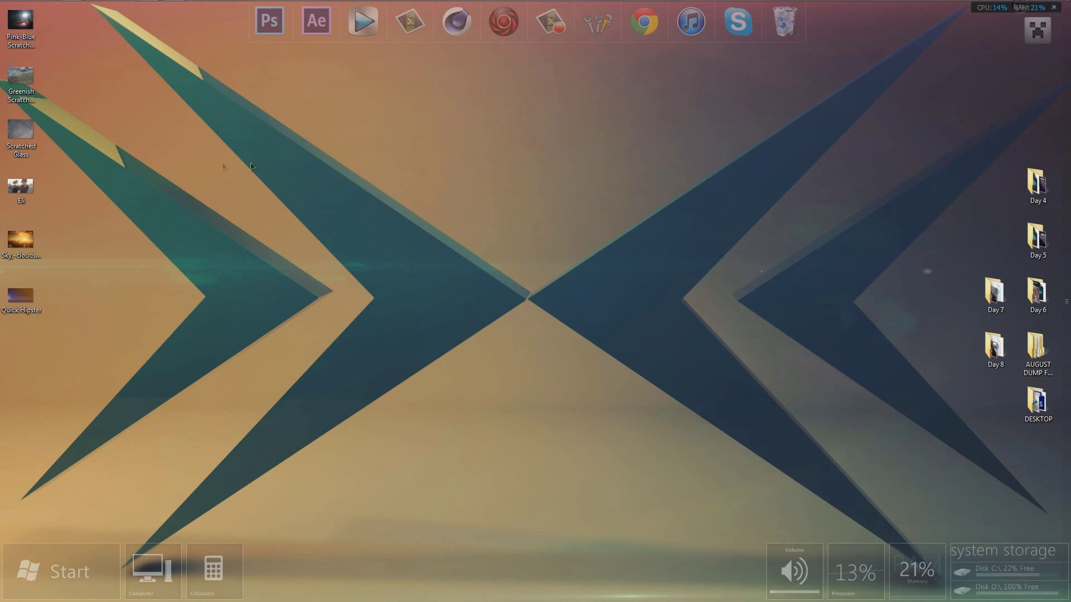
left_click_drag(28, 195, 566, 234)
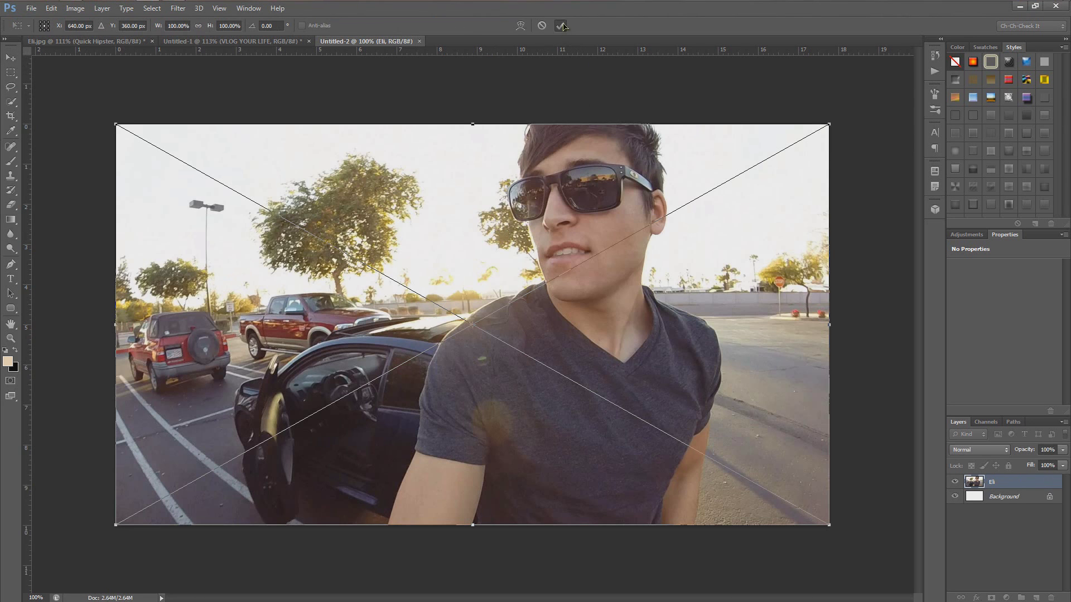
left_click(560, 25)
left_click_drag(1010, 497, 1051, 597)
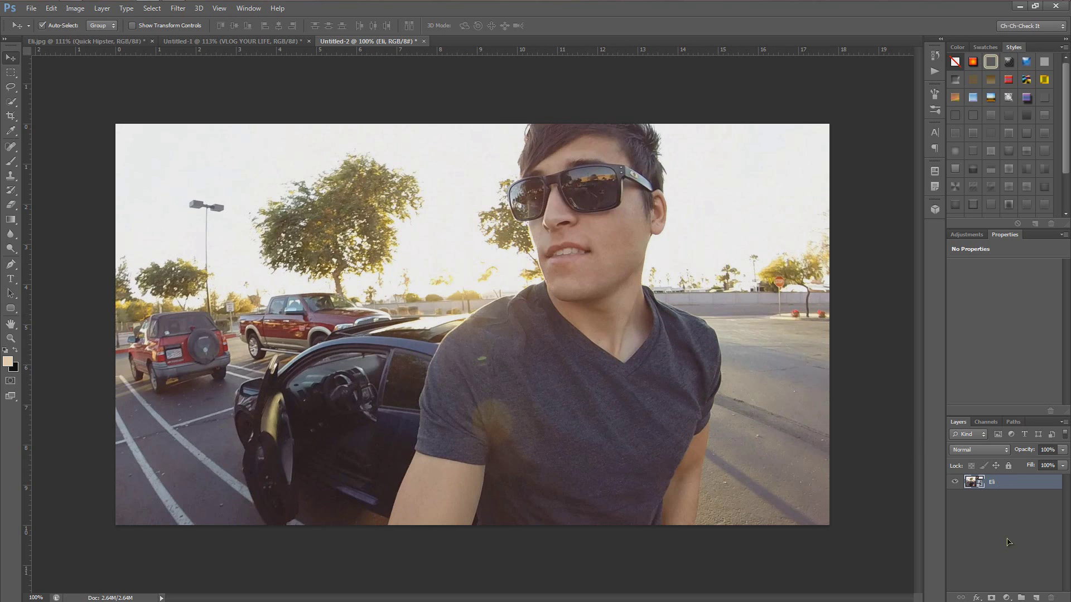
- Add a Levels layer with the Blue channel's output black raised to 90
left_click(1010, 598)
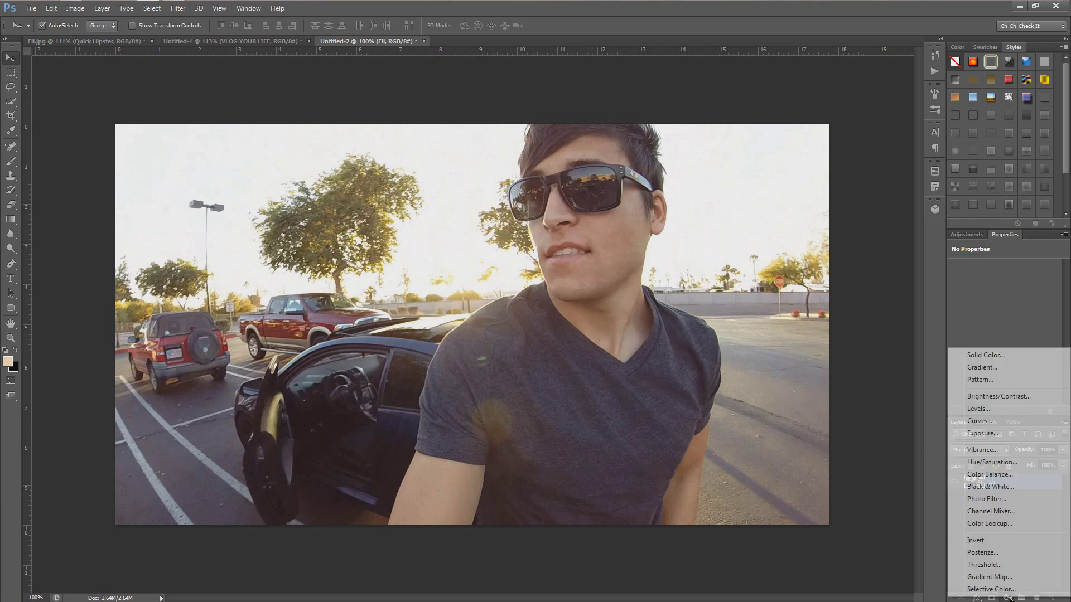
left_click(995, 409)
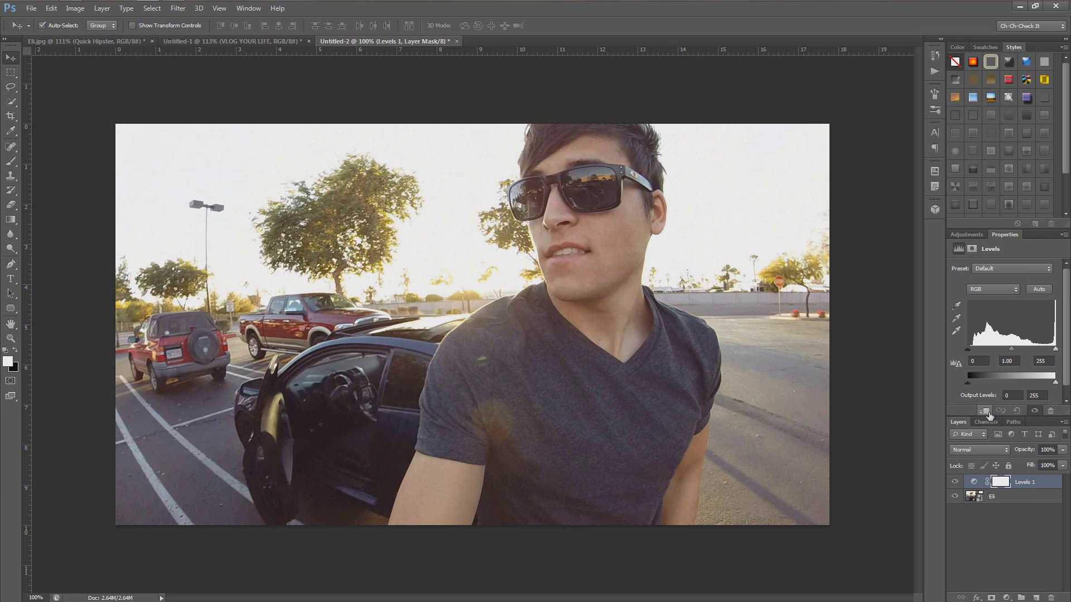
left_click(984, 292)
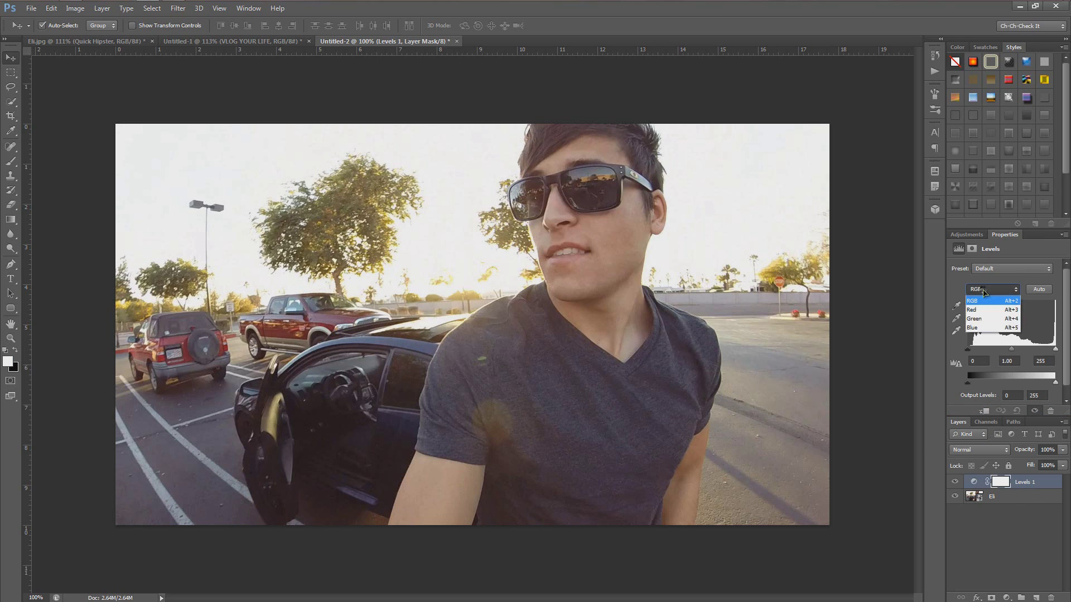
left_click(977, 328)
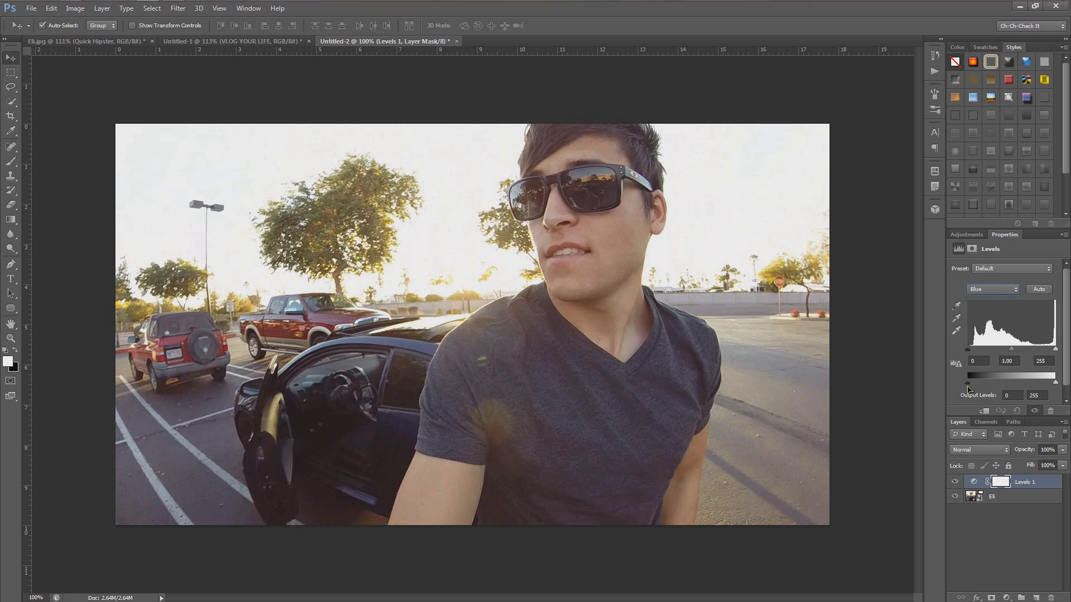
left_click_drag(967, 385, 991, 385)
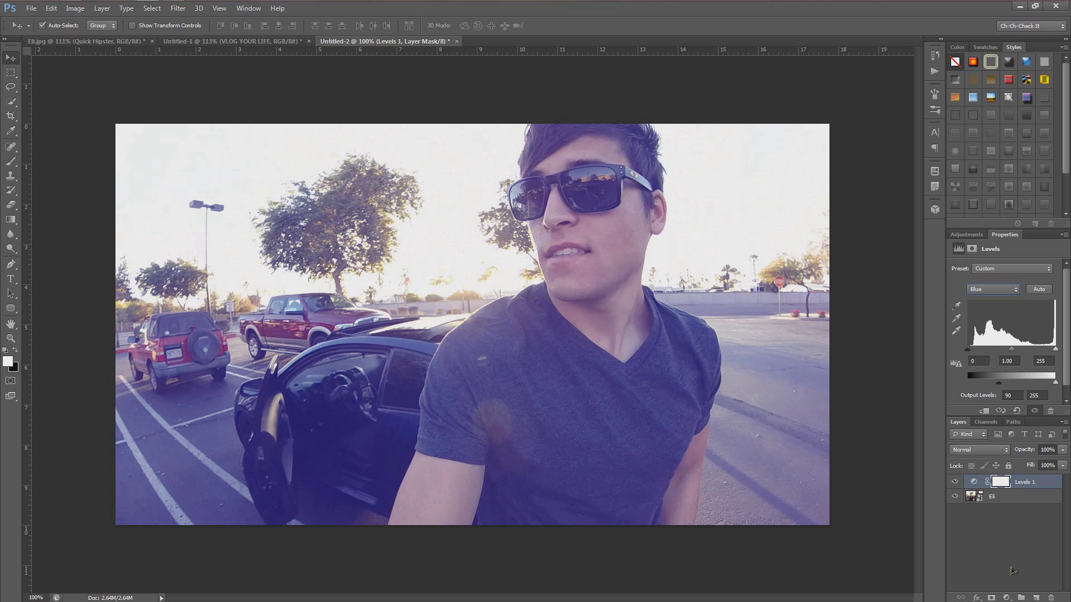
left_click(1007, 598)
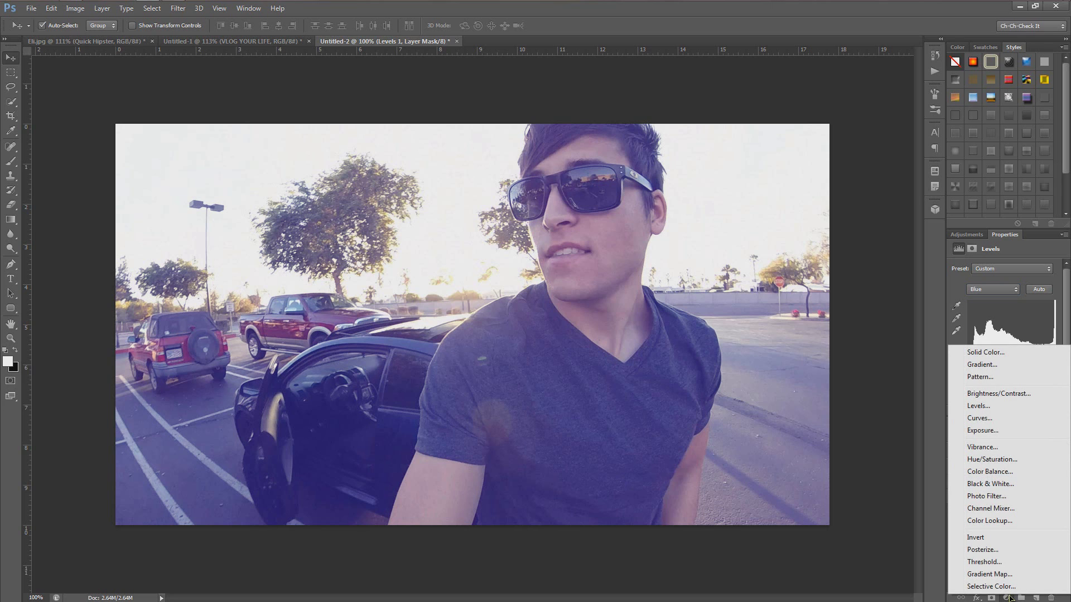
- Add a #f2dab9 Solid Color fill layer and set its blend mode to Multiply
left_click(985, 352)
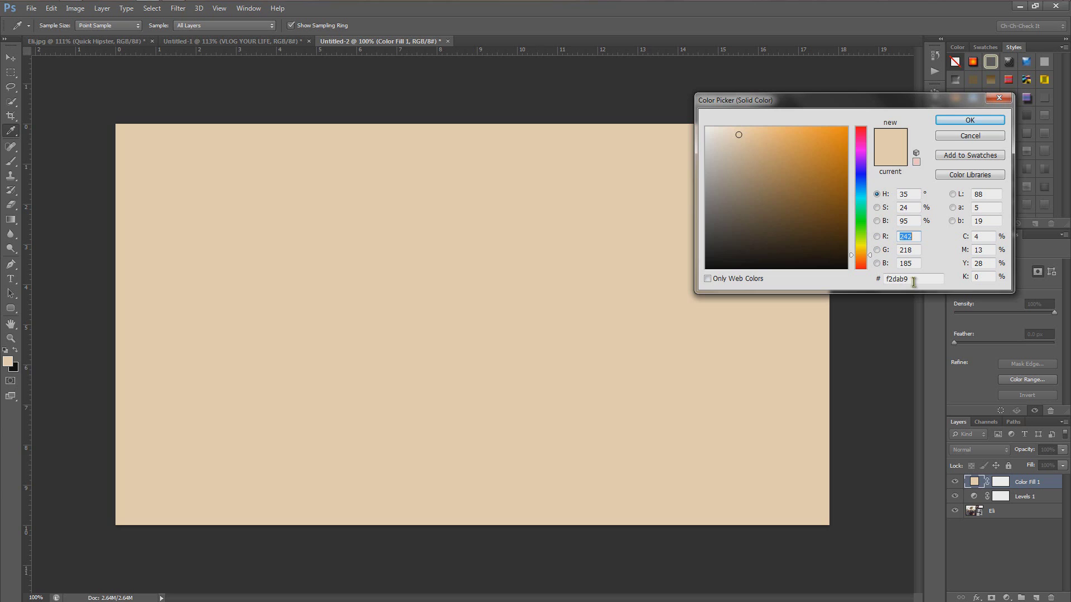
left_click(969, 121)
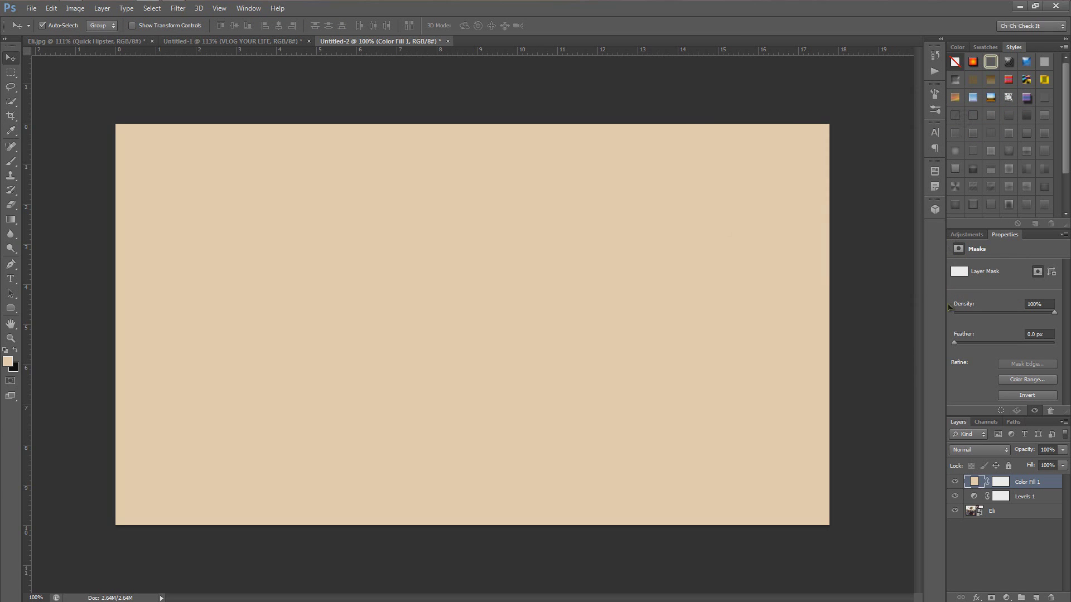
left_click(971, 450)
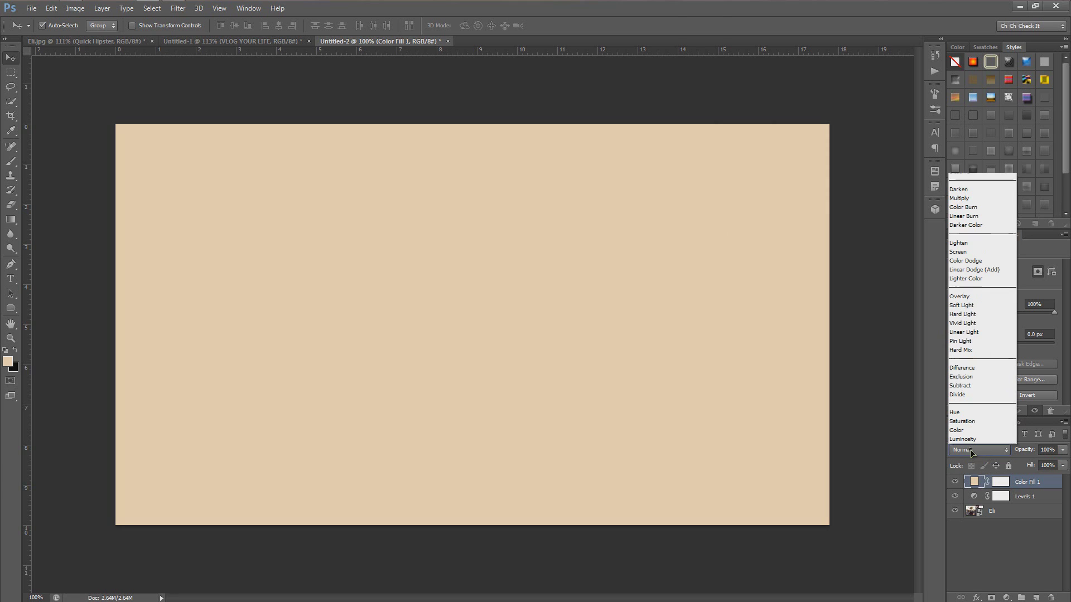
left_click(963, 200)
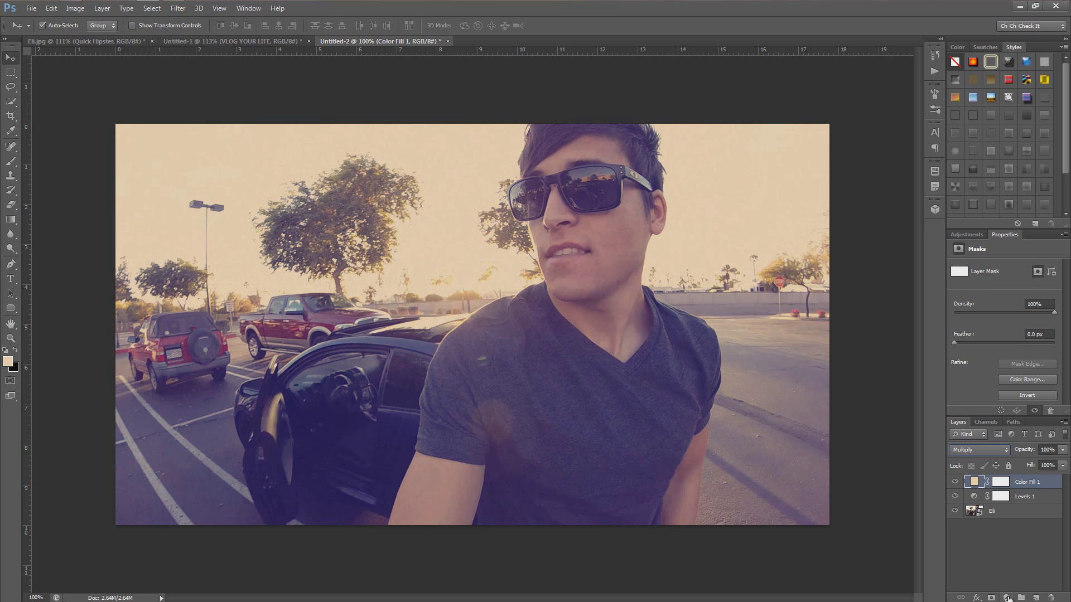
left_click(1007, 598)
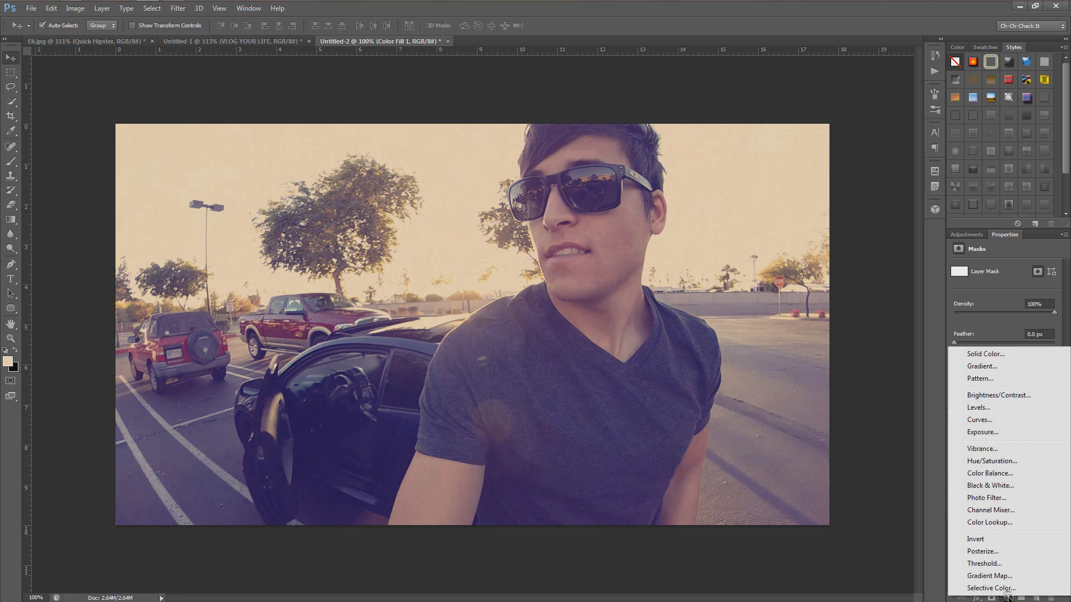
- Add a Curves layer lifting black to 40 and highlights 213 to 229, comparing on and off
left_click(988, 420)
left_click_drag(973, 372, 992, 350)
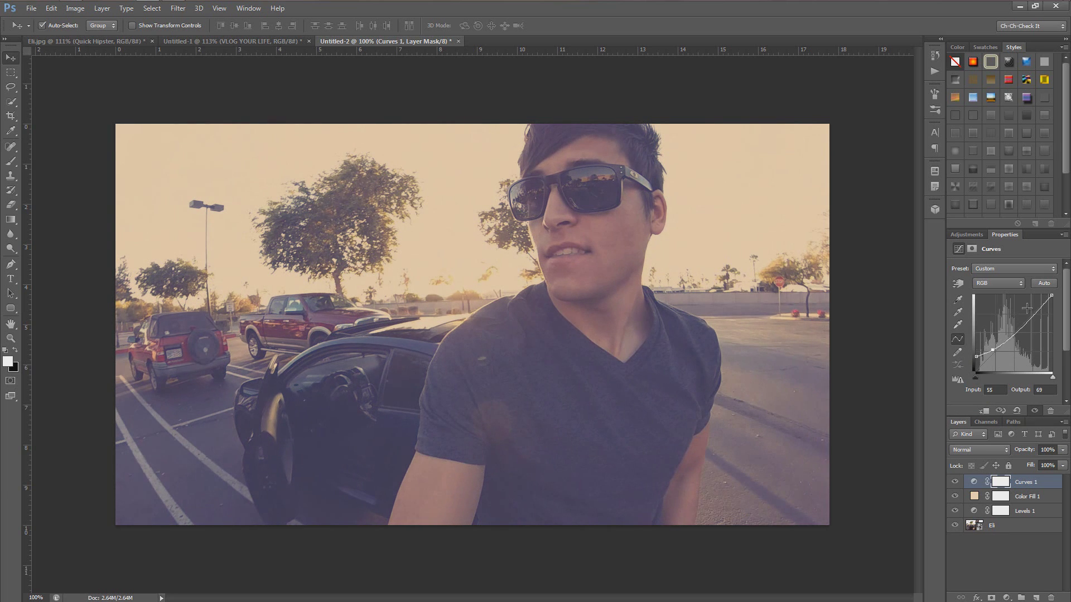
left_click_drag(1040, 310, 1039, 303)
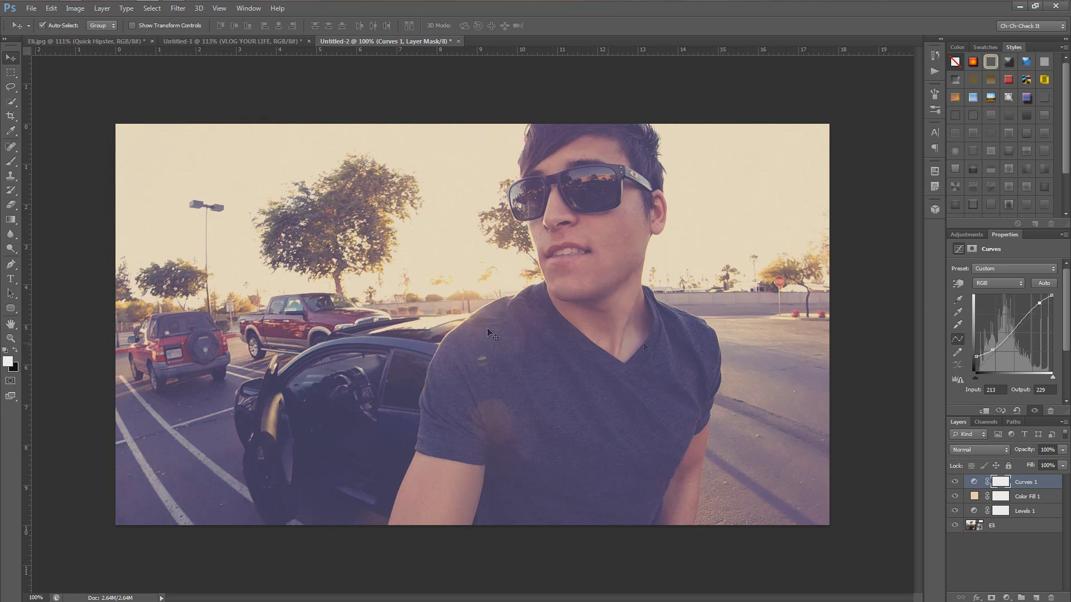
left_click(955, 482)
left_click(955, 482)
left_click(955, 482)
left_click(956, 482)
scroll(583, 395, "down", 3)
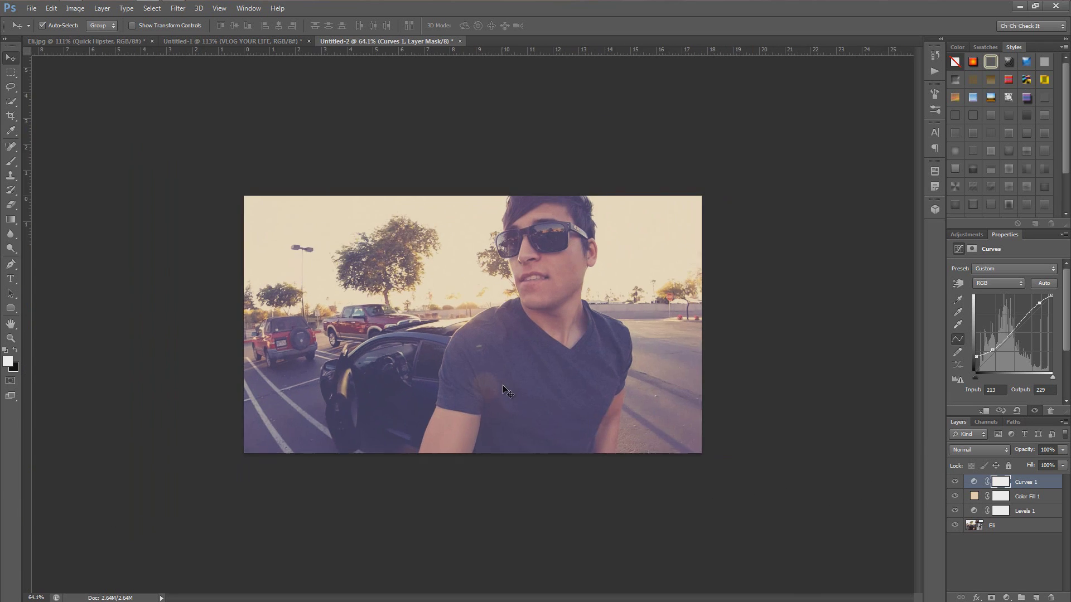
- Turn off visibility of Curves 1, Color Fill 1 and Levels 1
scroll(543, 368, "up", 5)
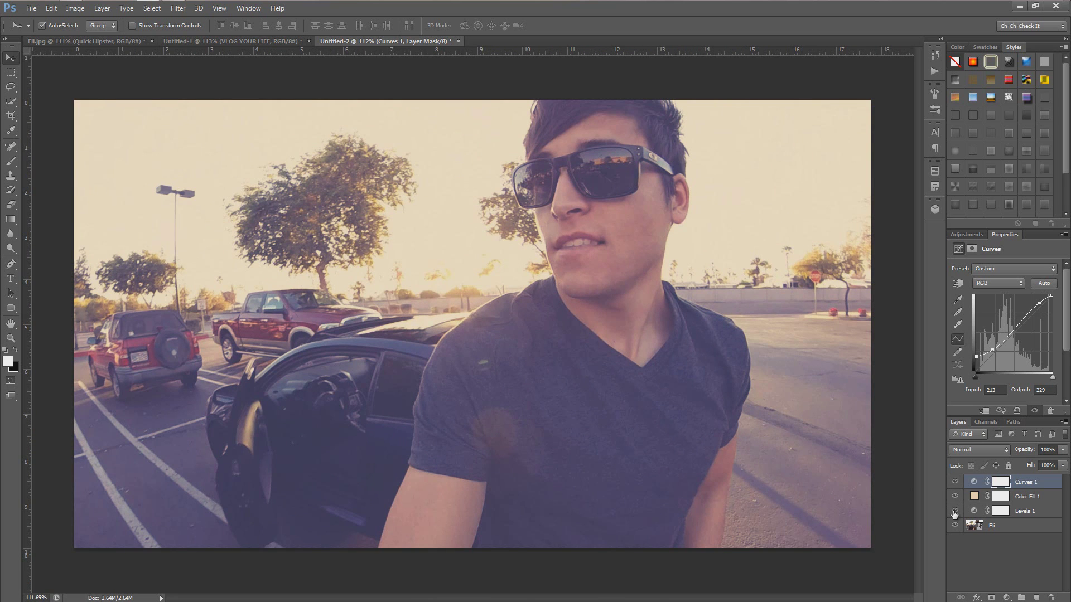
left_click(954, 482)
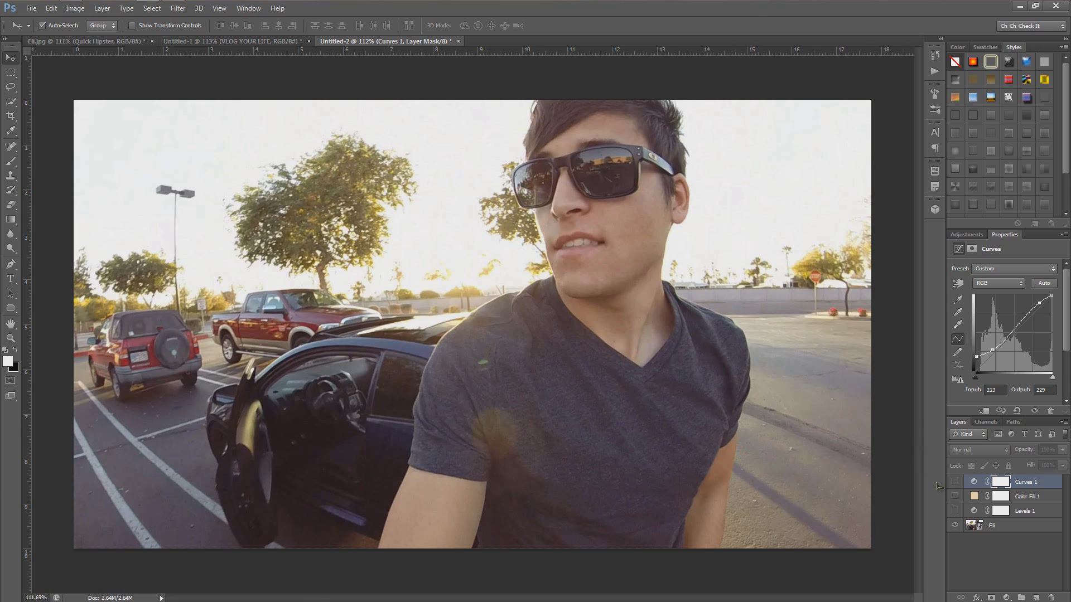
left_click_drag(959, 499, 955, 512)
left_click(1020, 10)
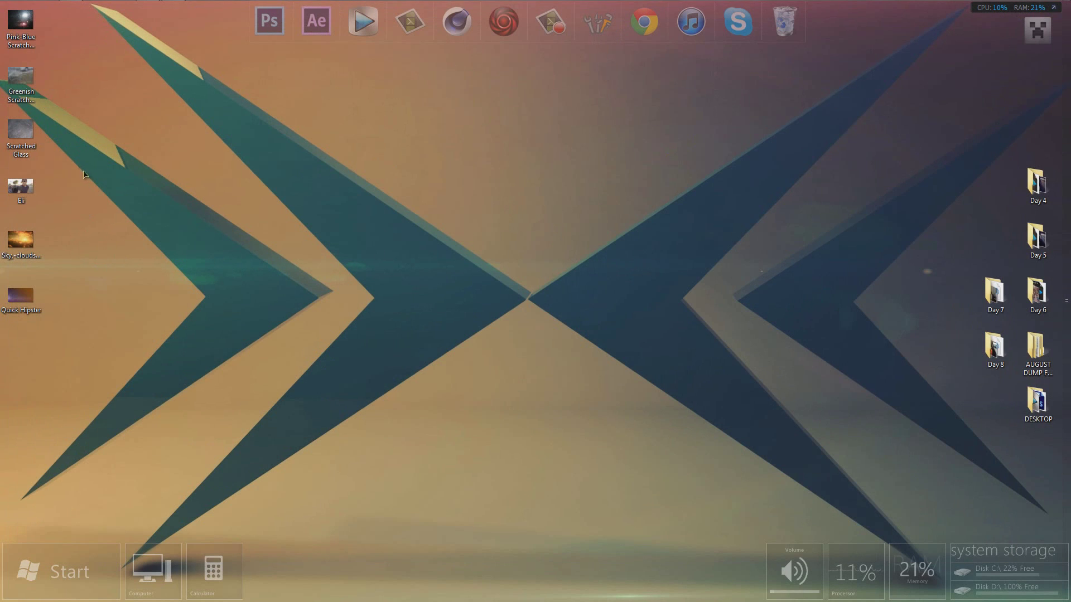
- Drag Sky-clouds-and-sea into the document and scale it up to cover the canvas
left_click_drag(22, 247, 473, 341)
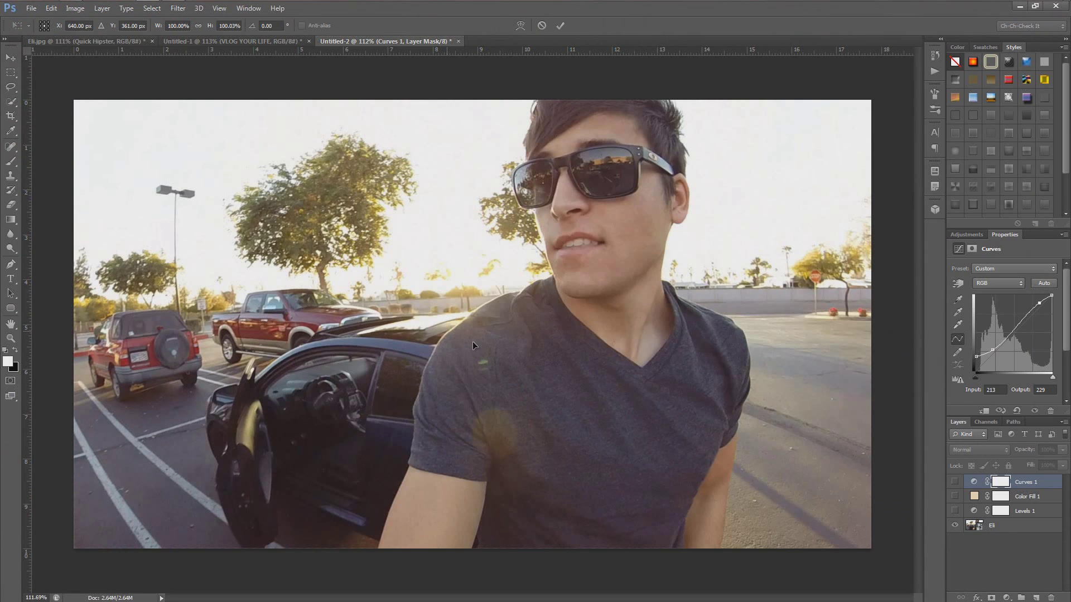
left_click_drag(624, 426, 884, 600)
- Set the sky layer to Multiply and shift it upward to expose the parking lot
left_click(559, 27)
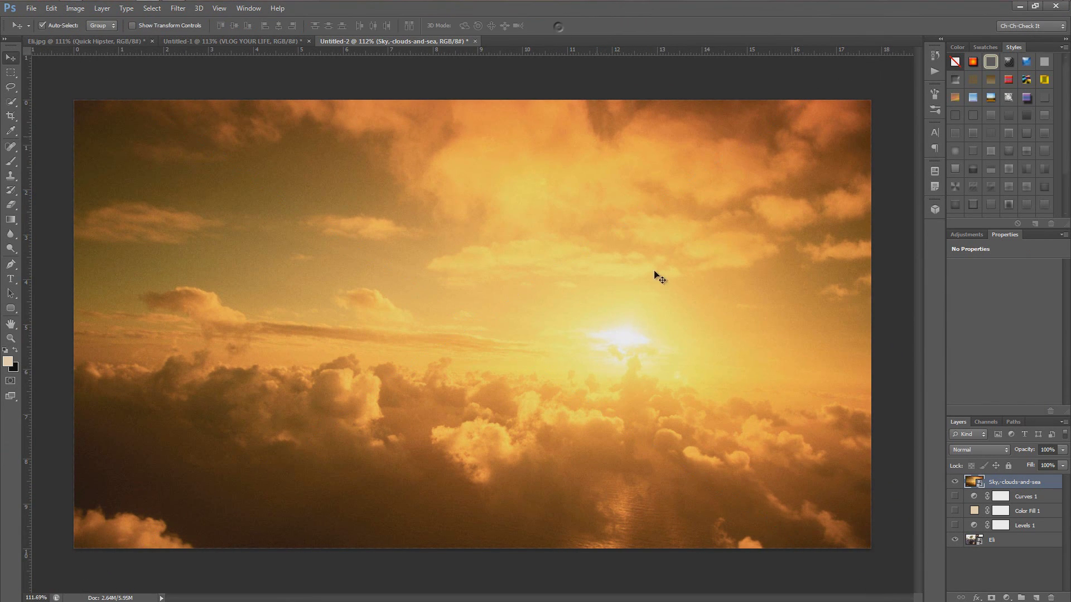
left_click(971, 451)
left_click(965, 199)
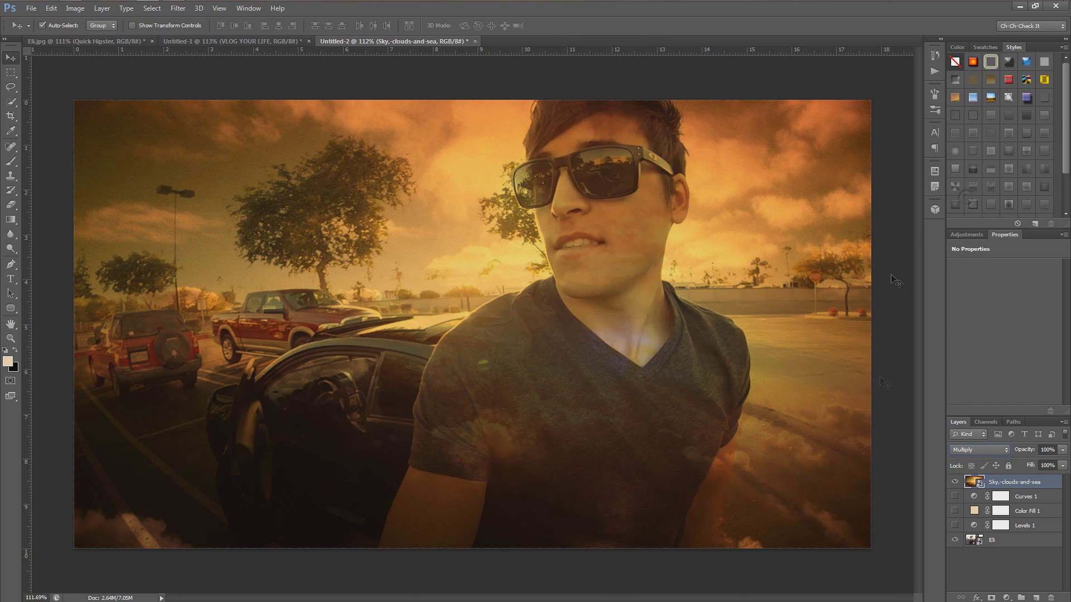
left_click_drag(821, 406, 828, 296)
scroll(831, 321, "down", 2)
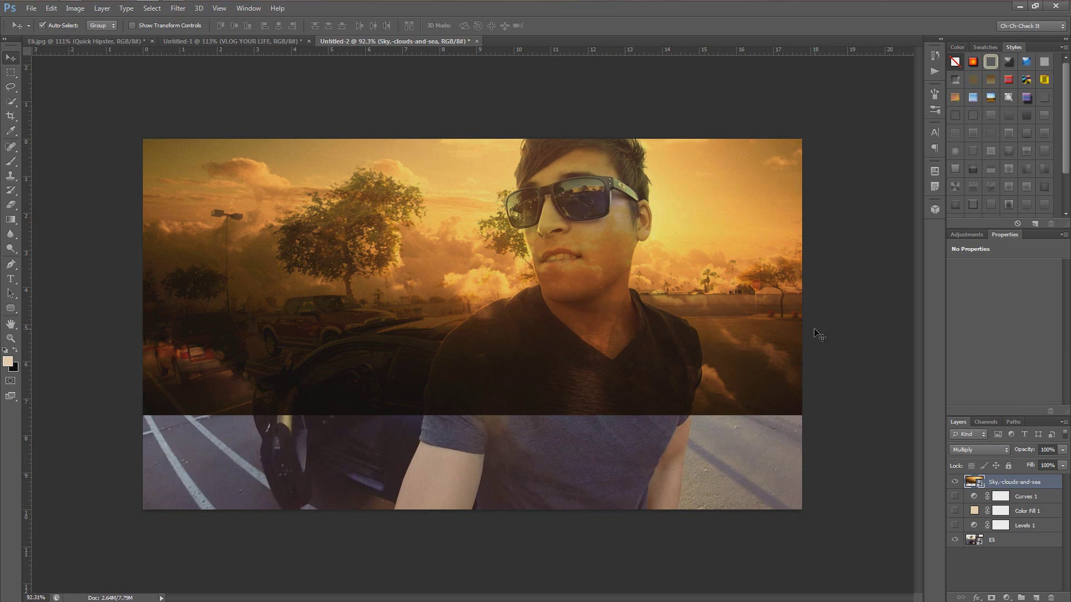
- Tilt, enlarge and flip the sky horizontally, then move it just above the man's photo
key("ctrl+t")
left_click_drag(856, 400, 863, 377)
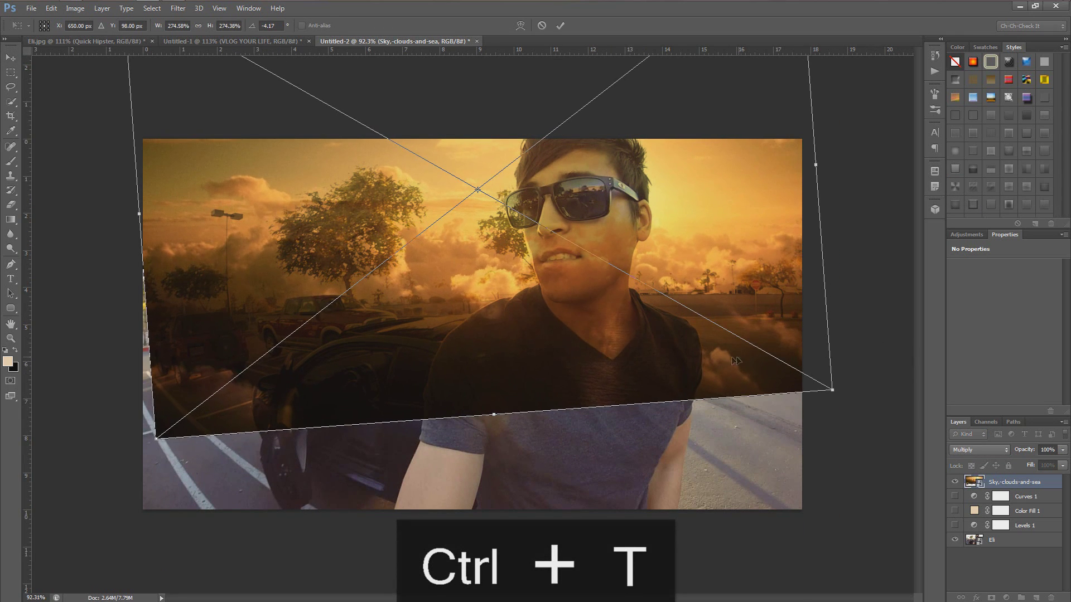
left_click_drag(741, 361, 728, 362)
scroll(773, 236, "up", 2)
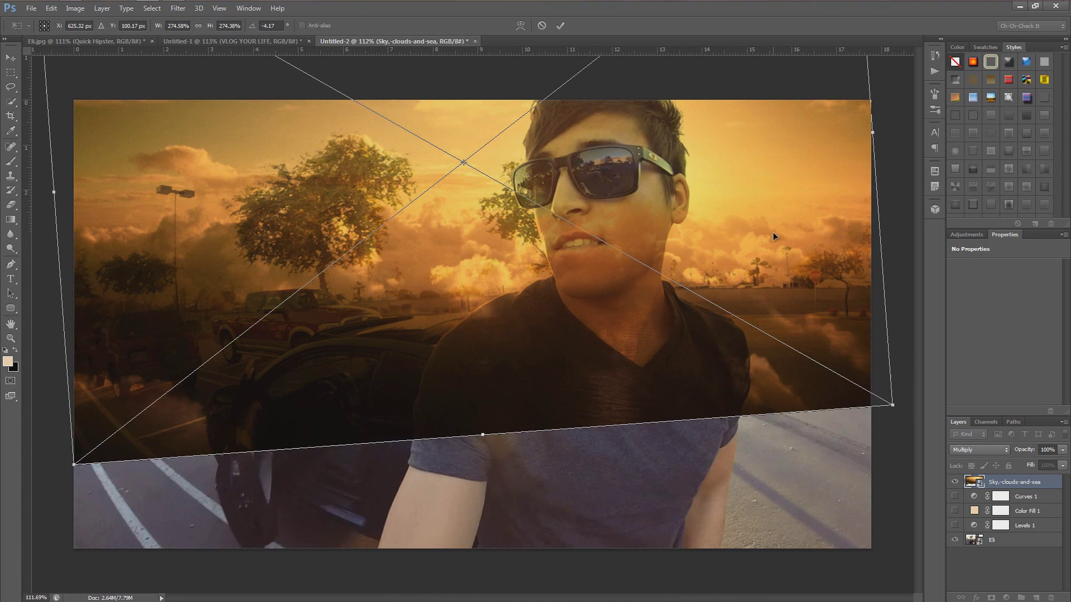
left_click_drag(894, 404, 906, 413)
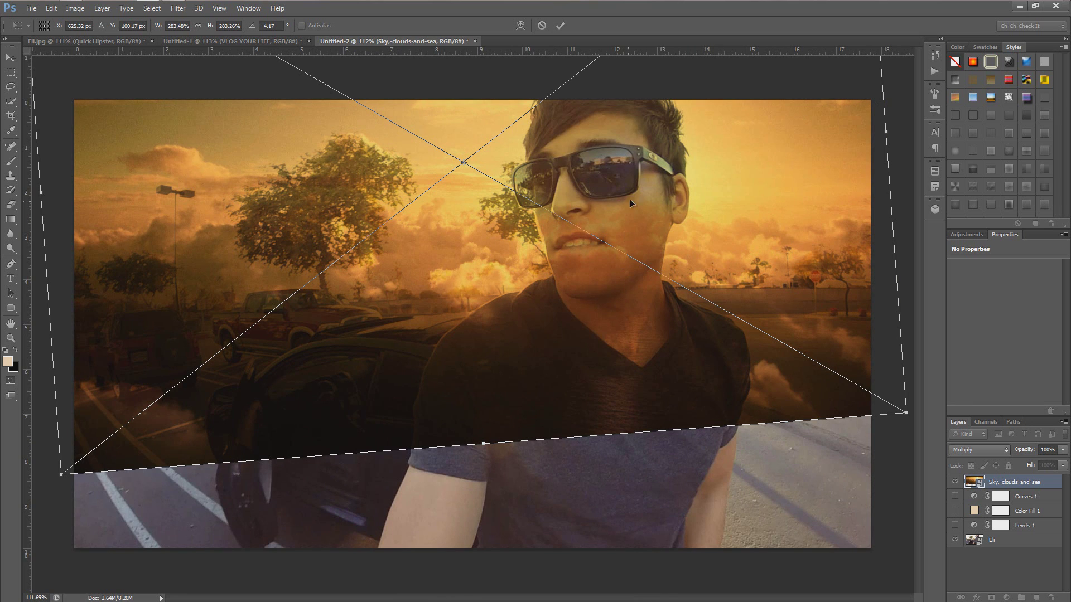
right_click(711, 240)
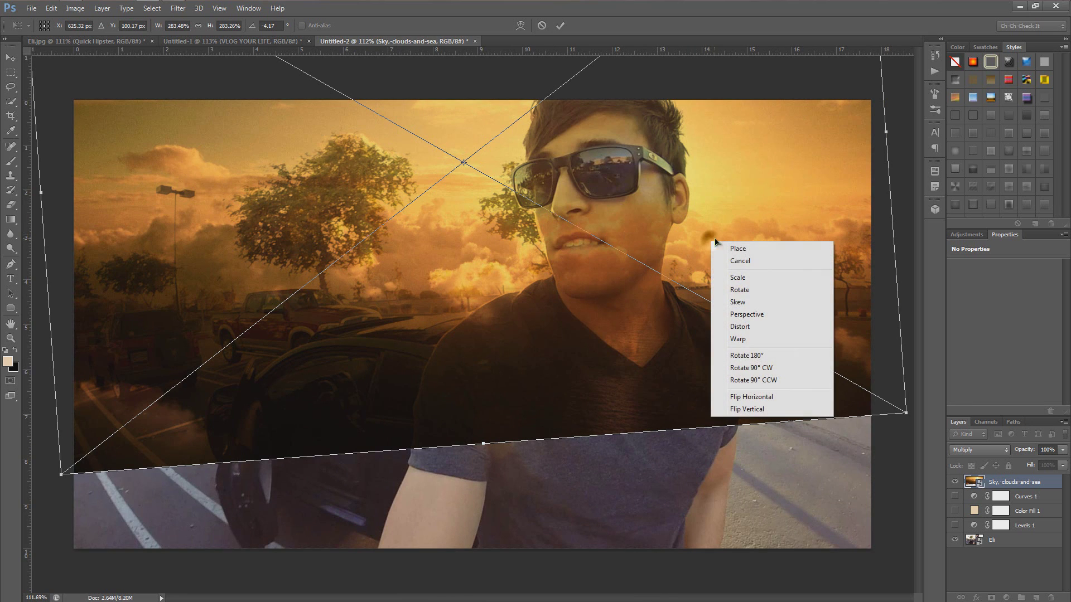
left_click(756, 398)
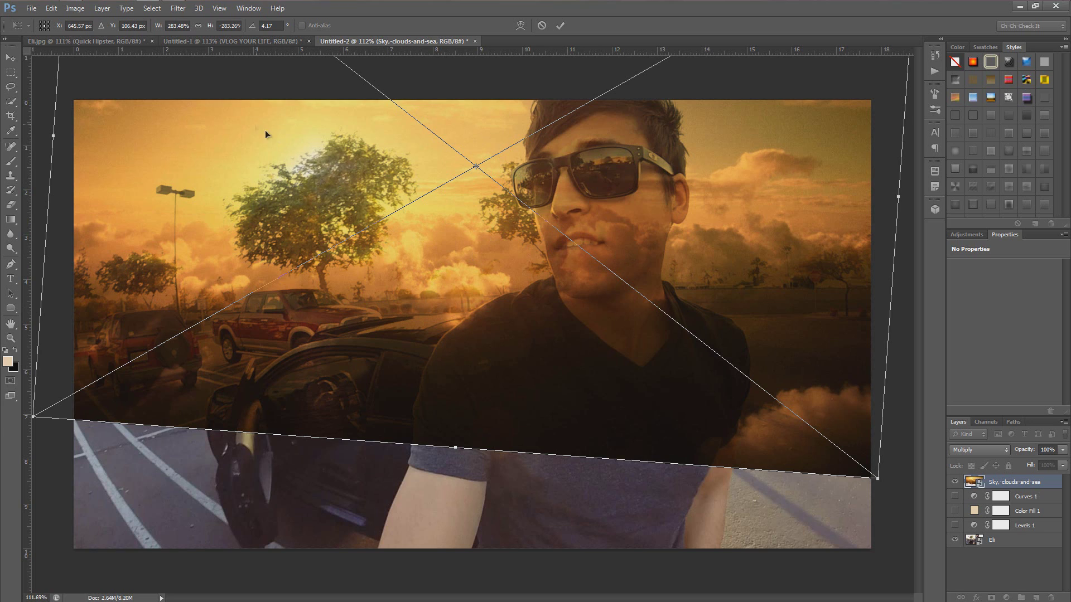
left_click(560, 26)
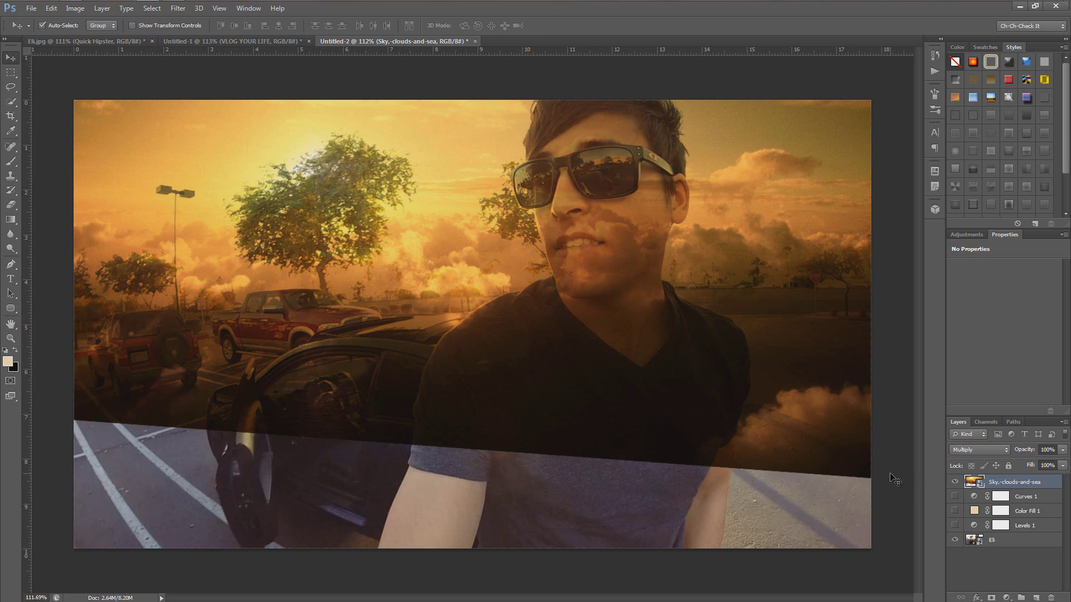
left_click_drag(1014, 485, 1015, 533)
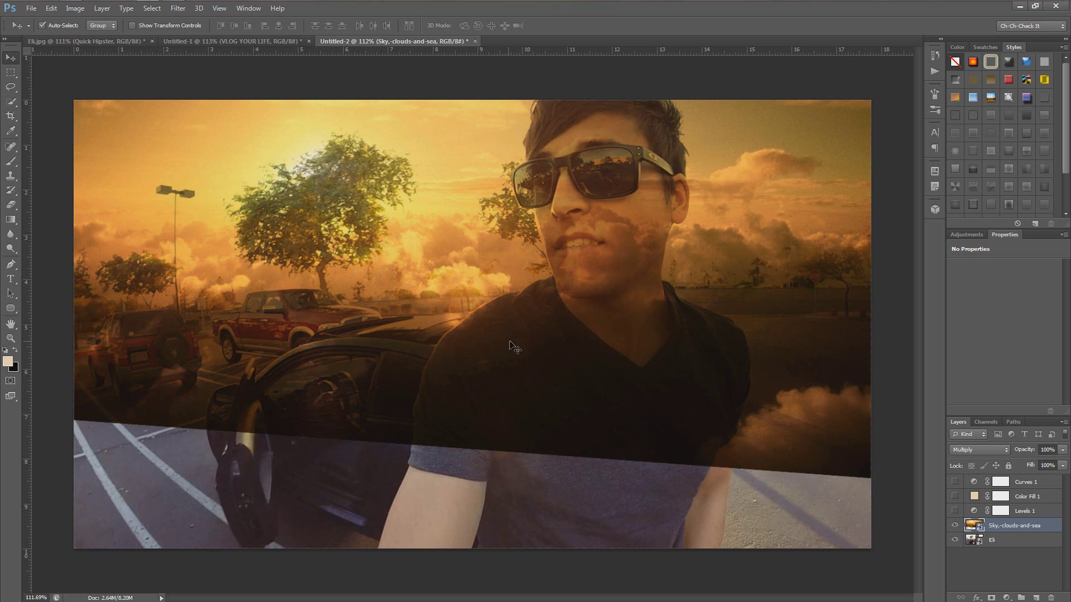
- Rasterize the sky layer and erase its clouds off the shirt, cars and pavement
key("e")
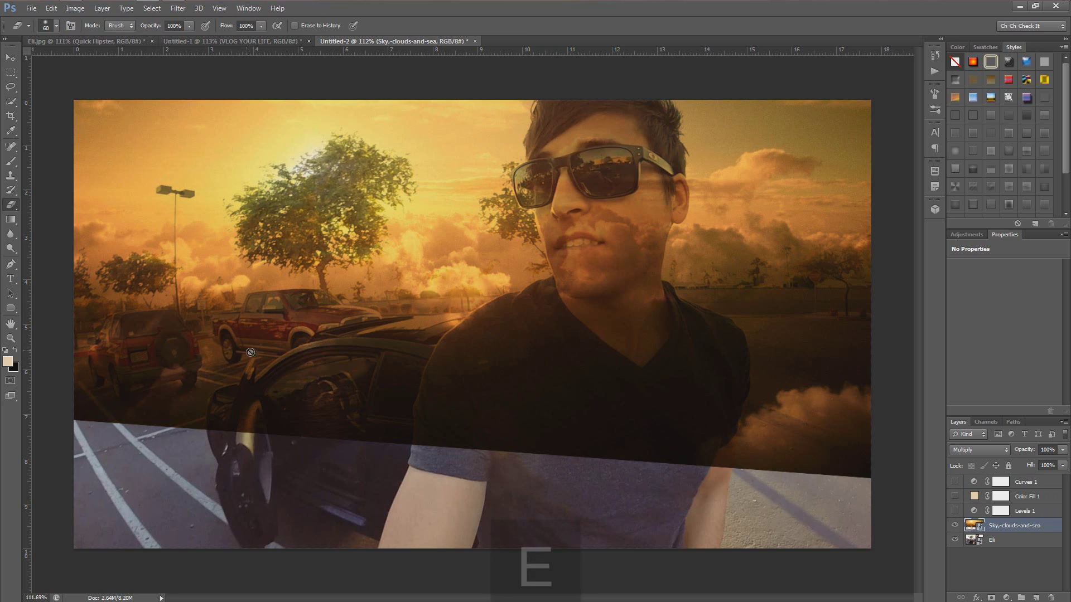
left_click(550, 372)
left_click(519, 235)
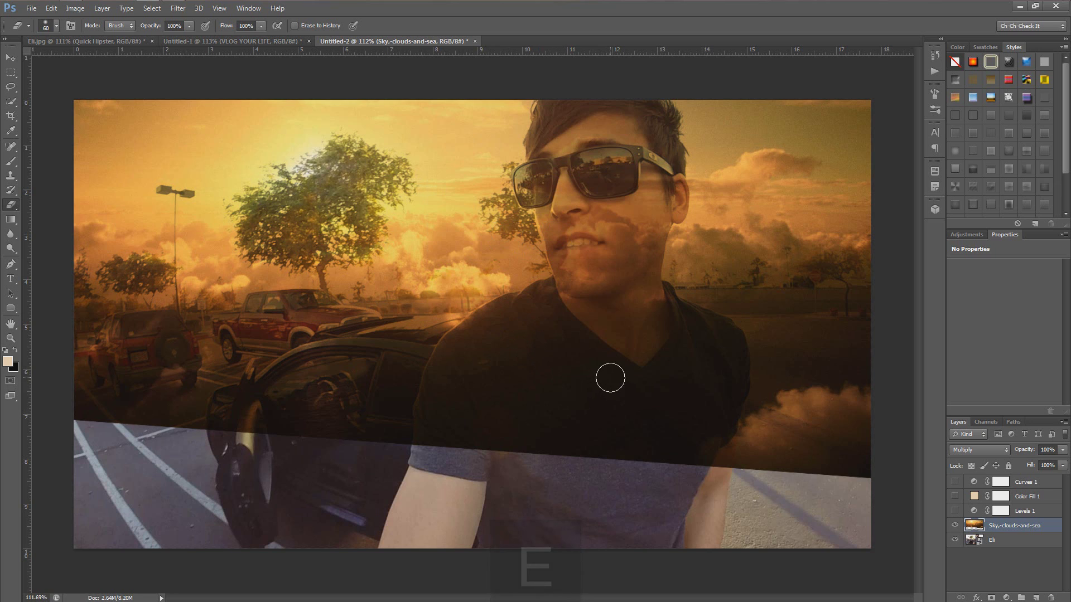
key("bracketright")
key("bracketleft")
key("bracketright")
key("bracketright")
key("bracketright")
key("bracketright")
key("bracketright")
key("bracketright")
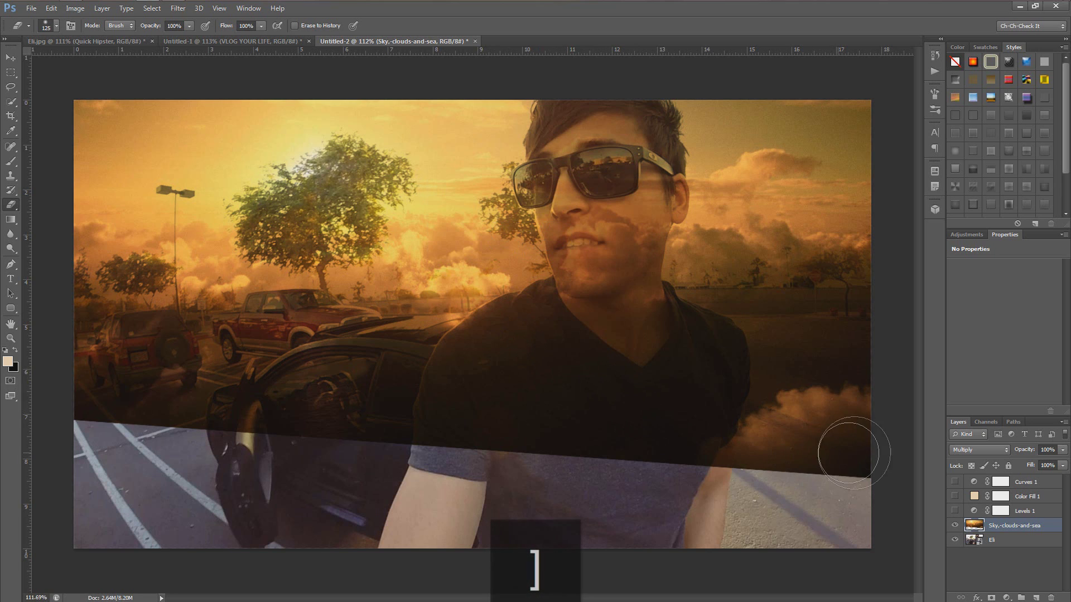
mouse_move(849, 449)
left_mouse_down()
mouse_move(335, 445)
mouse_move(262, 429)
left_mouse_up()
mouse_move(79, 430)
left_mouse_down()
mouse_move(265, 414)
mouse_move(108, 393)
mouse_move(636, 389)
mouse_move(786, 375)
mouse_move(801, 378)
mouse_move(803, 454)
mouse_move(849, 461)
mouse_move(870, 450)
mouse_move(856, 386)
mouse_move(884, 329)
mouse_move(641, 341)
mouse_move(586, 328)
mouse_move(589, 154)
mouse_move(598, 249)
mouse_move(610, 185)
mouse_move(600, 365)
mouse_move(54, 359)
mouse_move(495, 359)
mouse_move(443, 349)
mouse_move(483, 337)
left_mouse_up()
- Erase the remaining clouds around the man's face with a finer brush, then fit the view
scroll(482, 338, "up", 3)
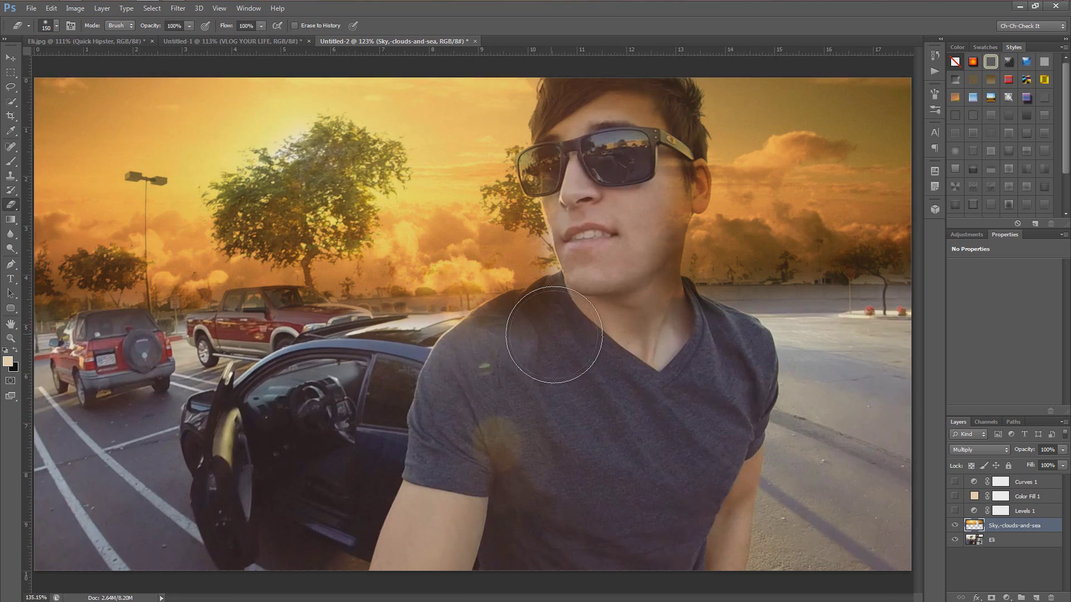
key("bracketright")
key("bracketright")
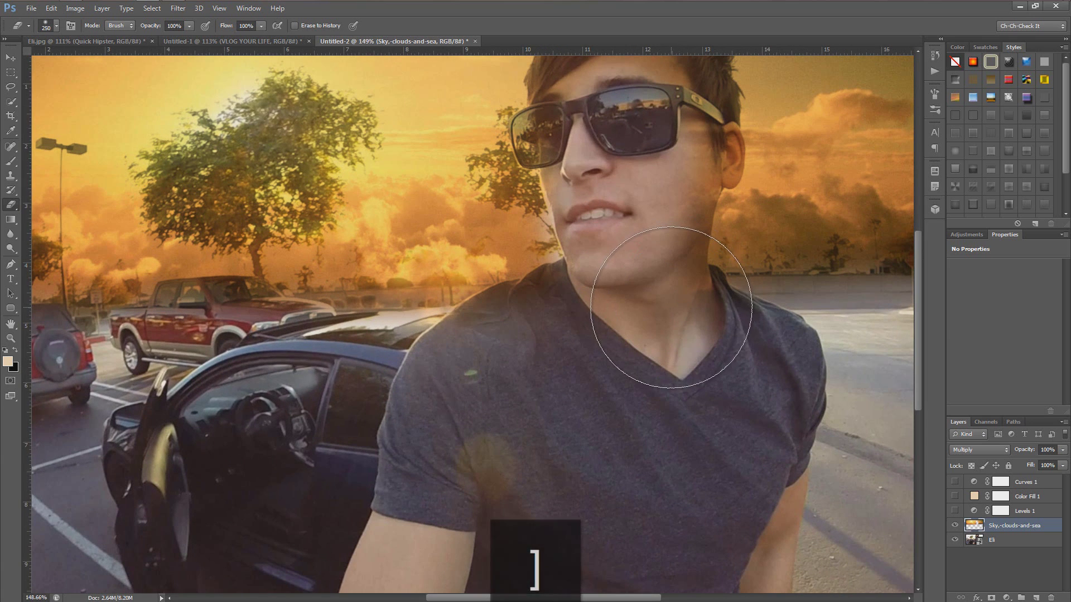
key("bracketleft")
key("bracketleft")
key("bracketleft")
left_click_drag(639, 167, 639, 220)
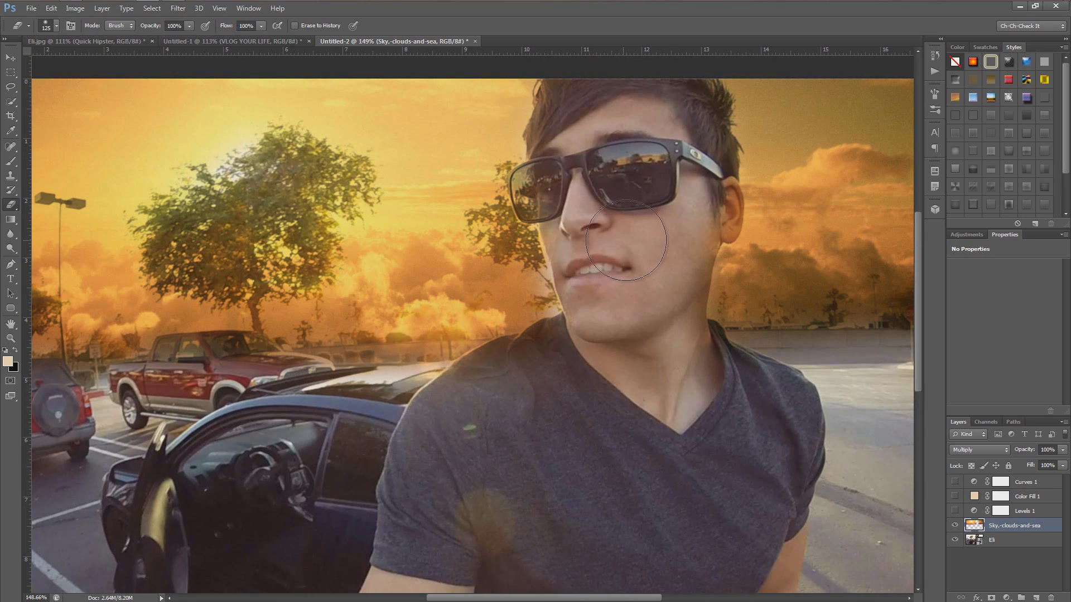
scroll(619, 246, "down", 2)
scroll(625, 386, "up", 1)
scroll(619, 380, "down", 2)
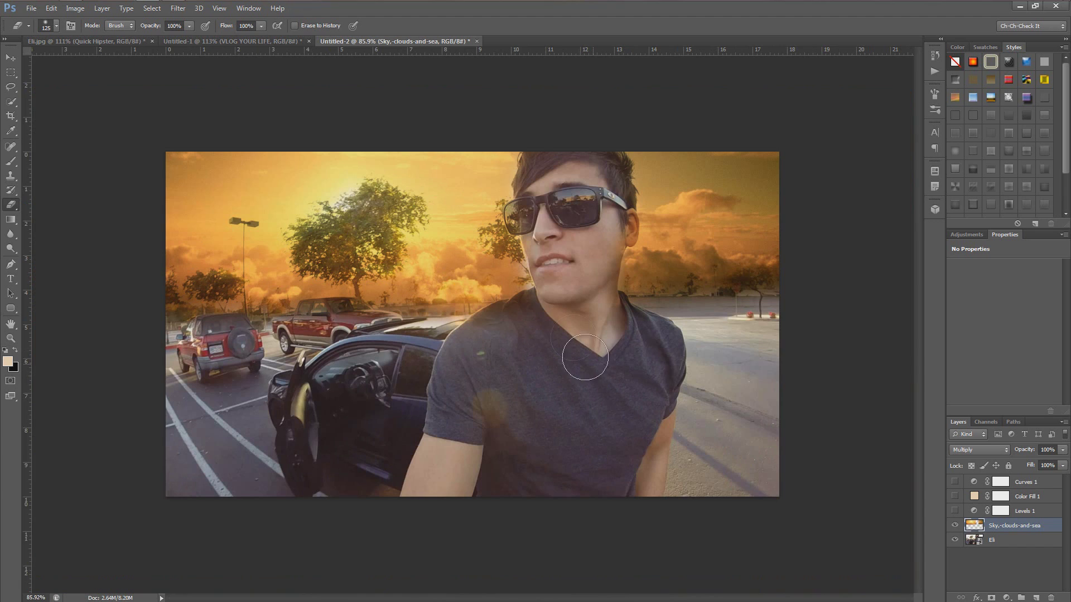
scroll(583, 355, "up", 2)
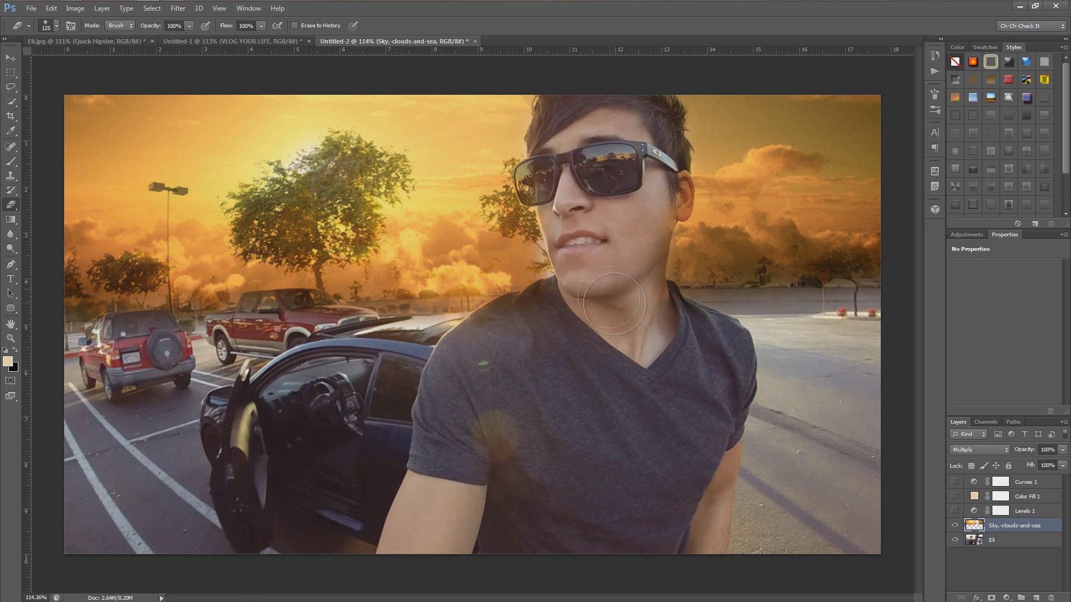
key("v")
key("ctrl+minus")
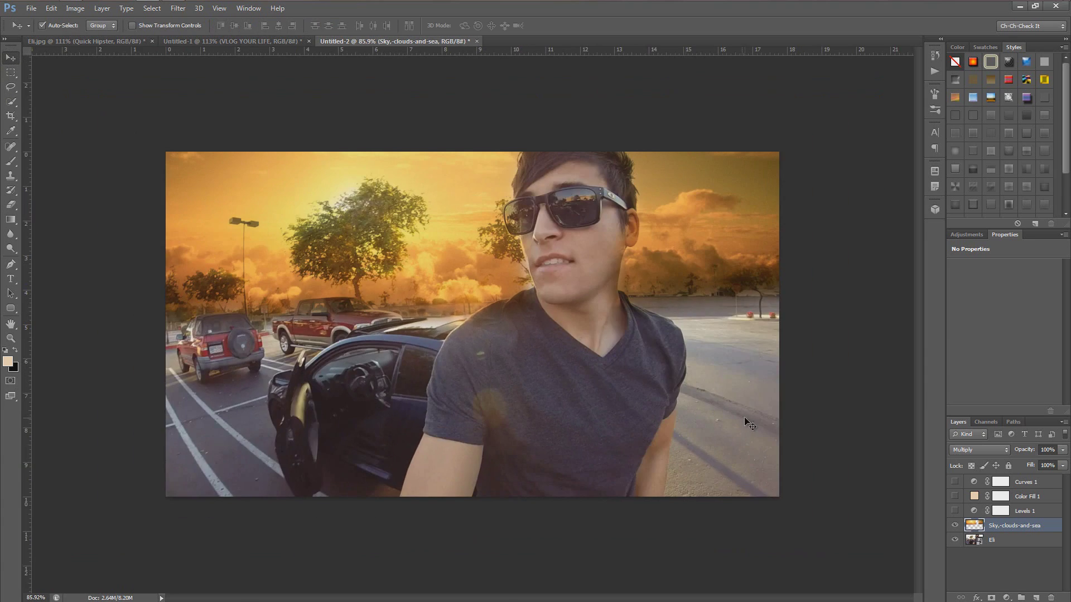
- Rasterize the man's photo layer
left_click(997, 542)
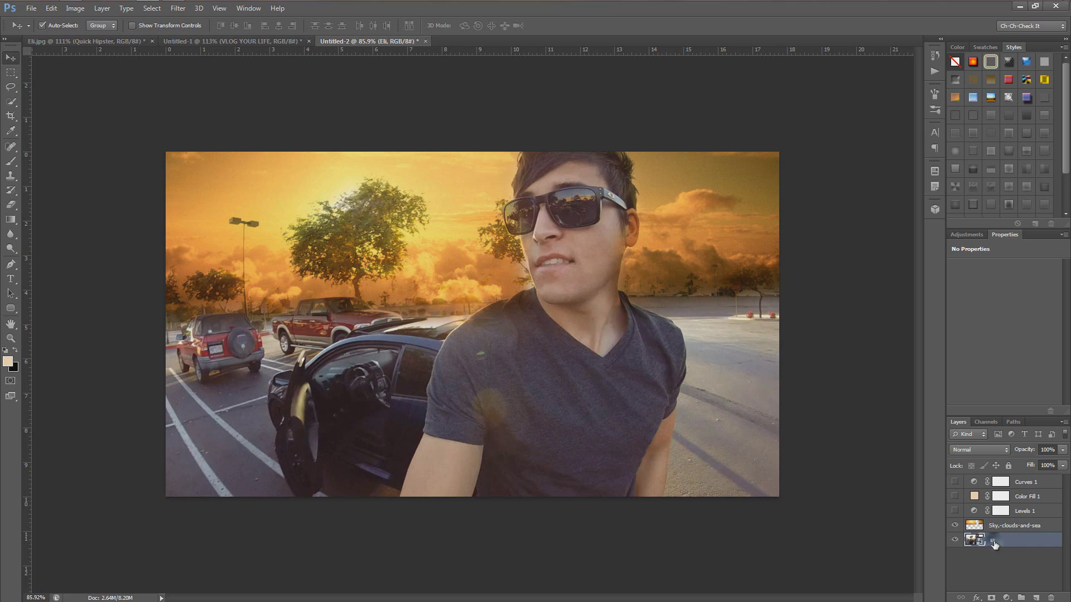
right_click(995, 543)
left_click(965, 223)
- In Image Curves, raise the Red midtones, lift Green slightly and lower Blue
left_click(74, 8)
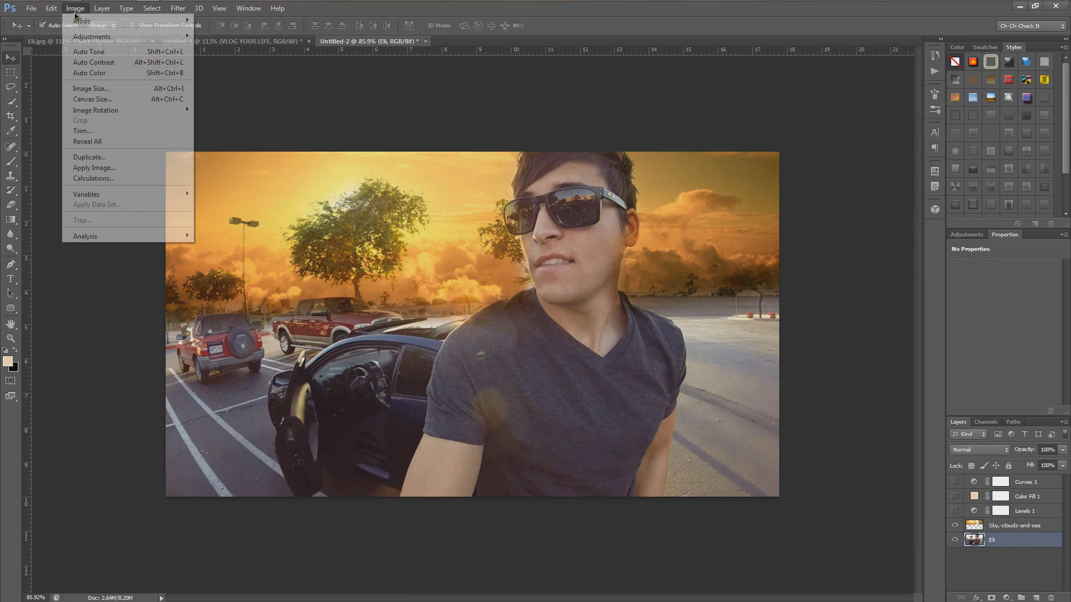
mouse_move(95, 36)
left_click(238, 56)
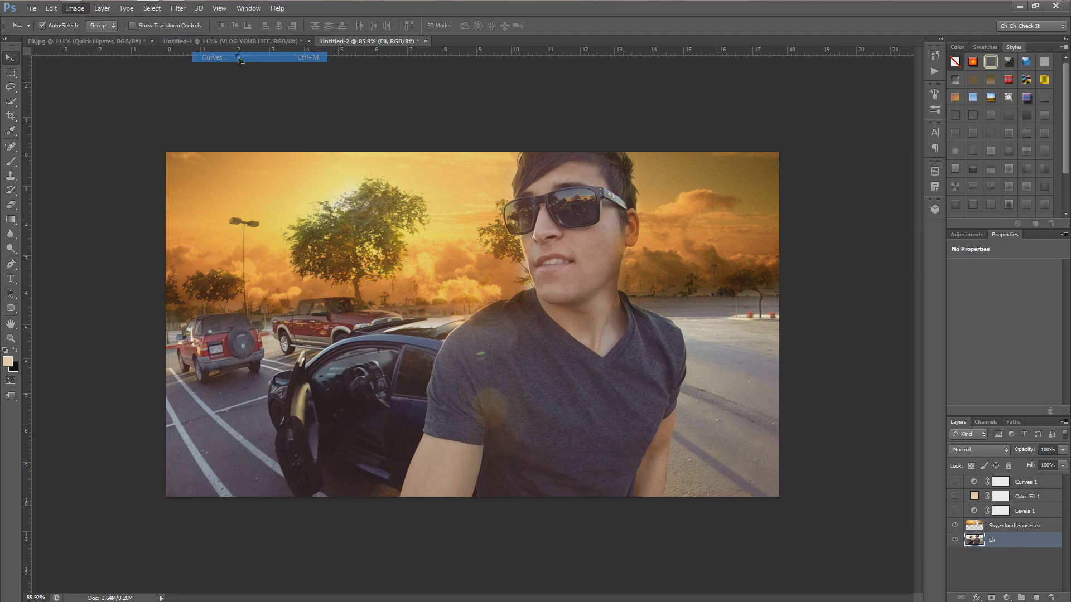
left_click(856, 311)
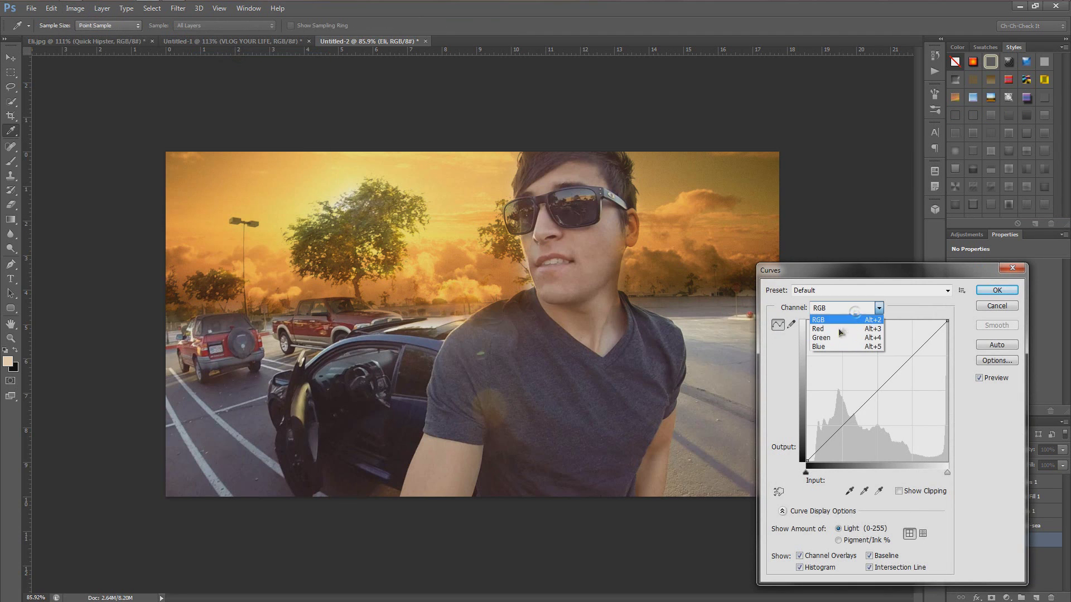
left_click(828, 329)
left_click_drag(849, 423, 848, 408)
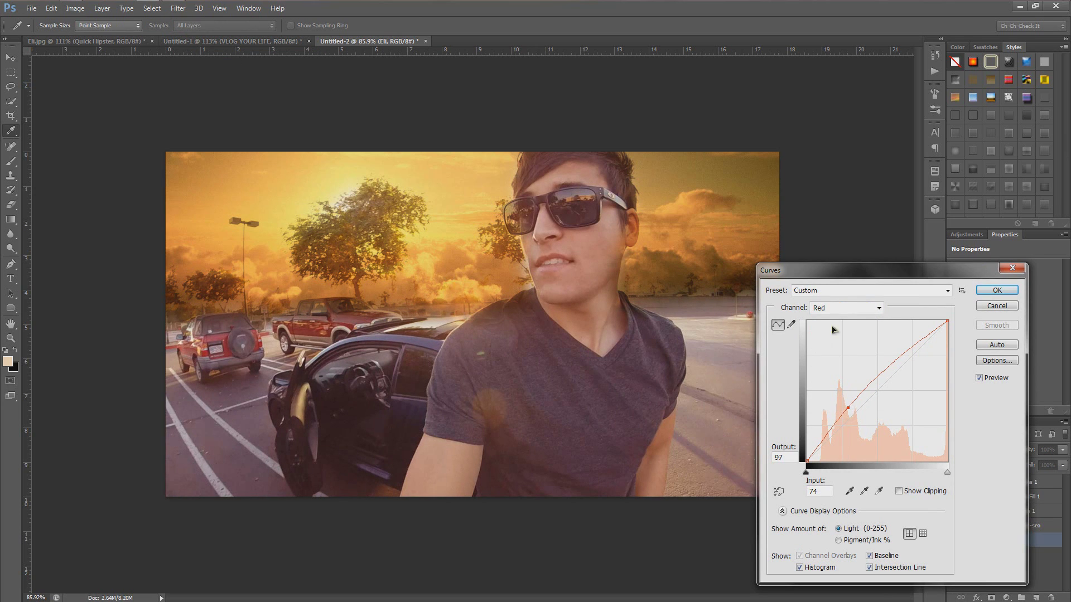
left_click(840, 308)
left_click(833, 339)
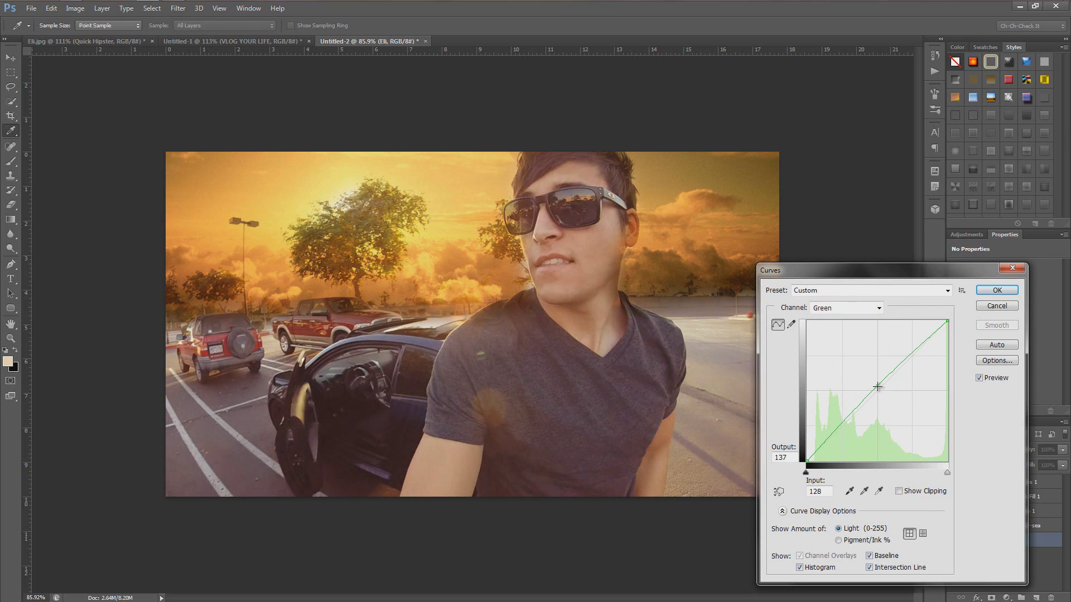
left_click_drag(877, 387, 877, 383)
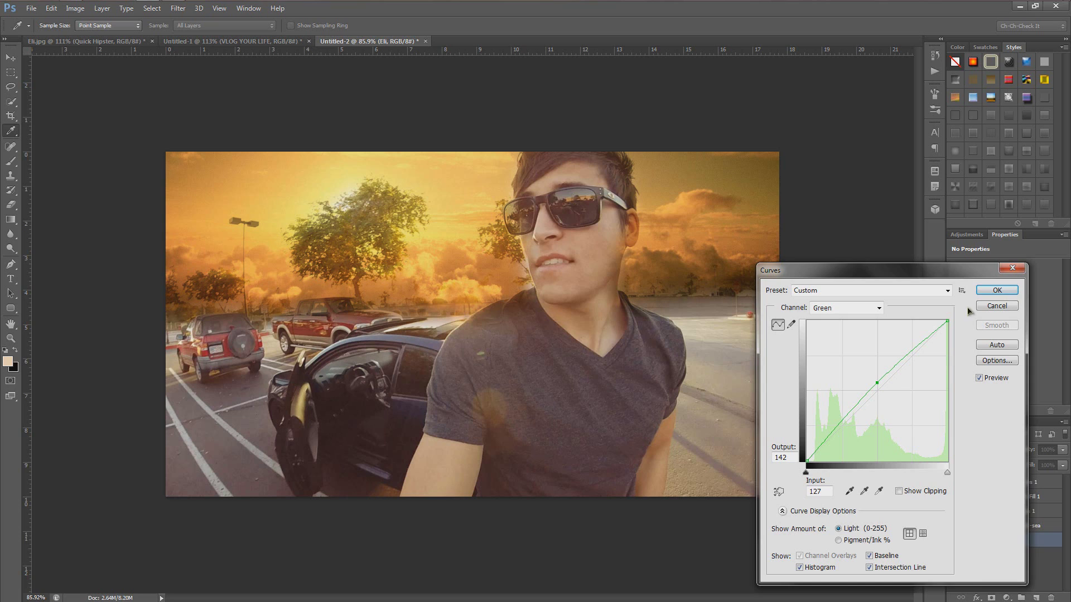
left_click(878, 309)
left_click(837, 347)
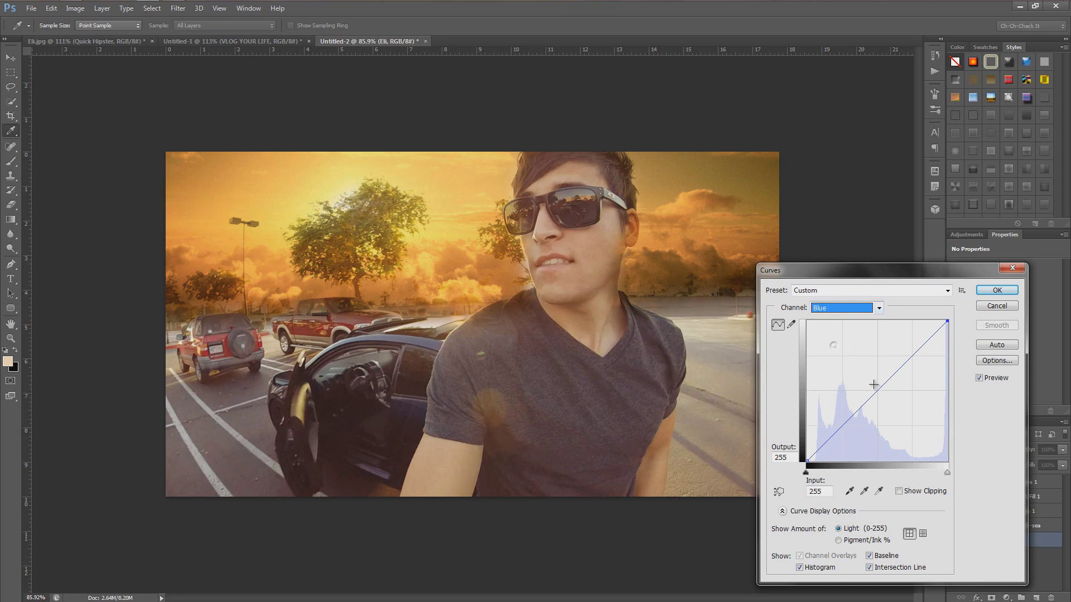
left_click_drag(879, 389, 878, 402)
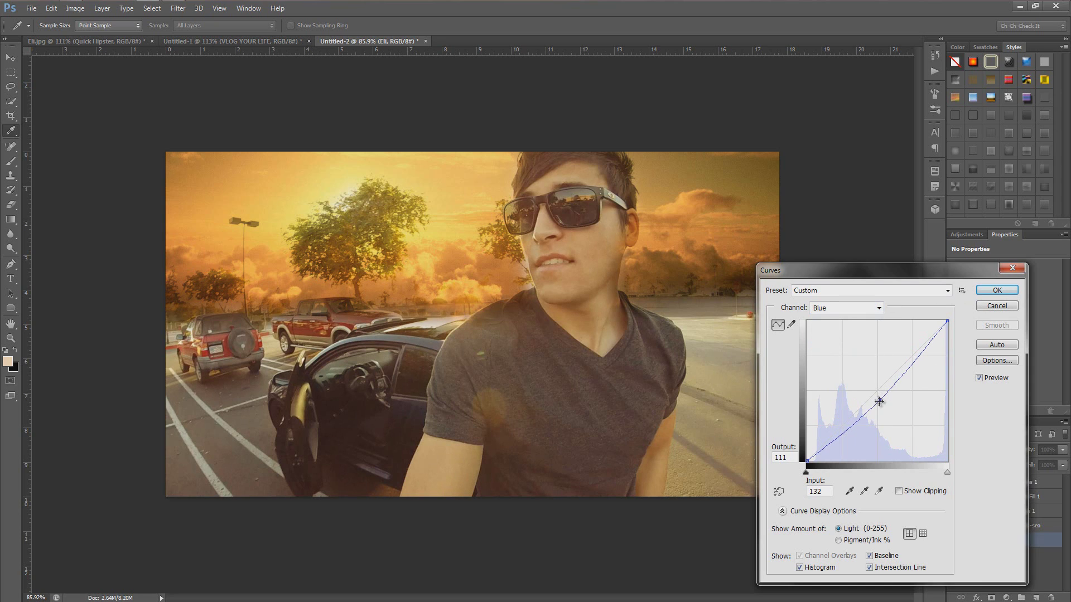
- Darken the shadows and brighten the highlights on the RGB curve, then apply Curves
left_click(849, 311)
left_click(838, 308)
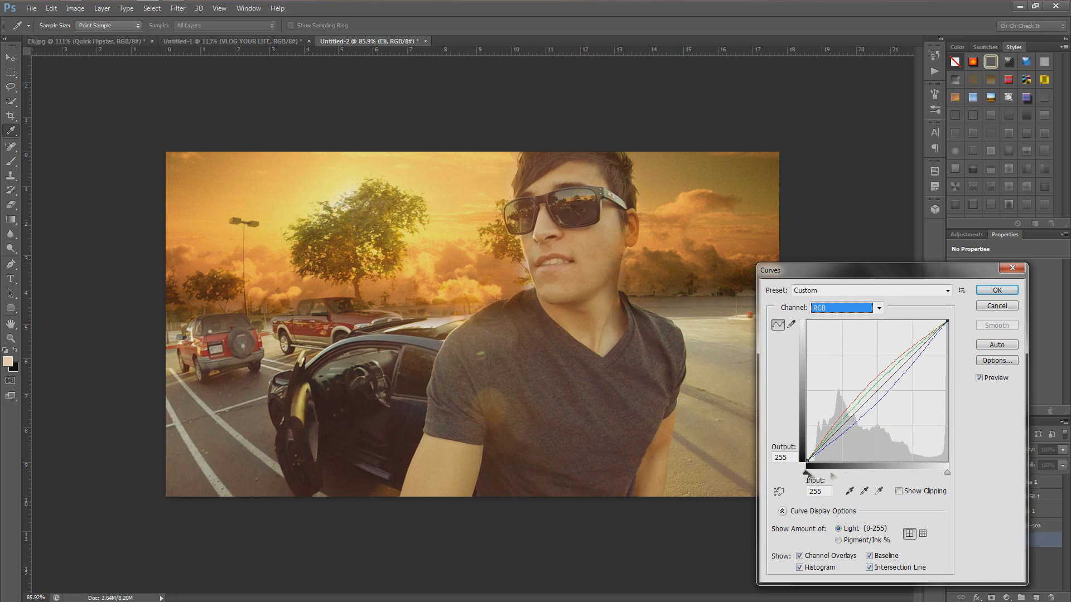
left_click_drag(815, 446, 822, 459)
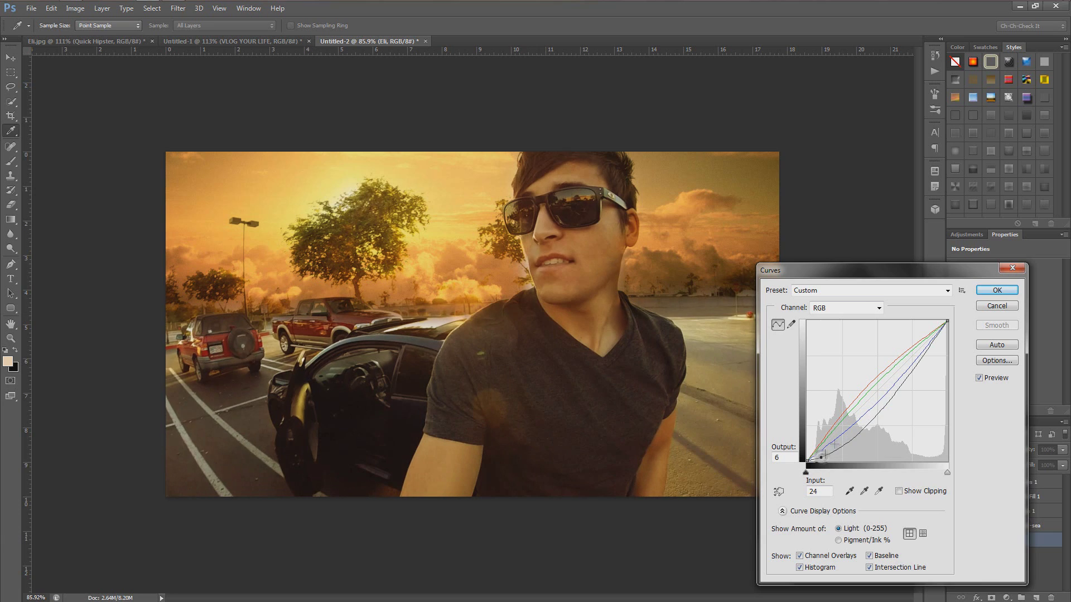
left_click(920, 348)
left_click_drag(921, 348, 917, 347)
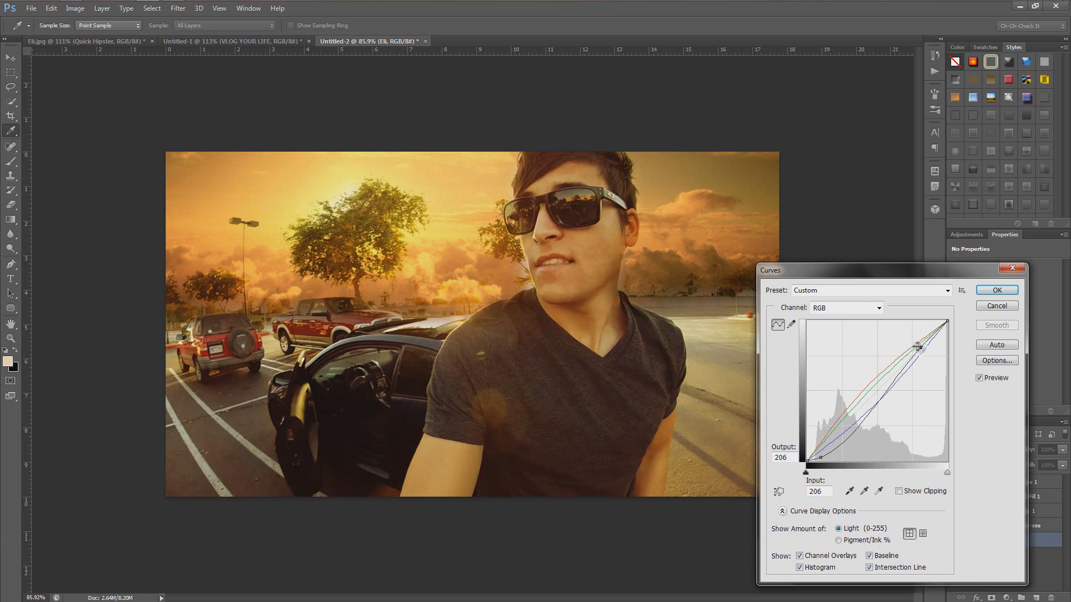
left_click(996, 291)
left_click(12, 61)
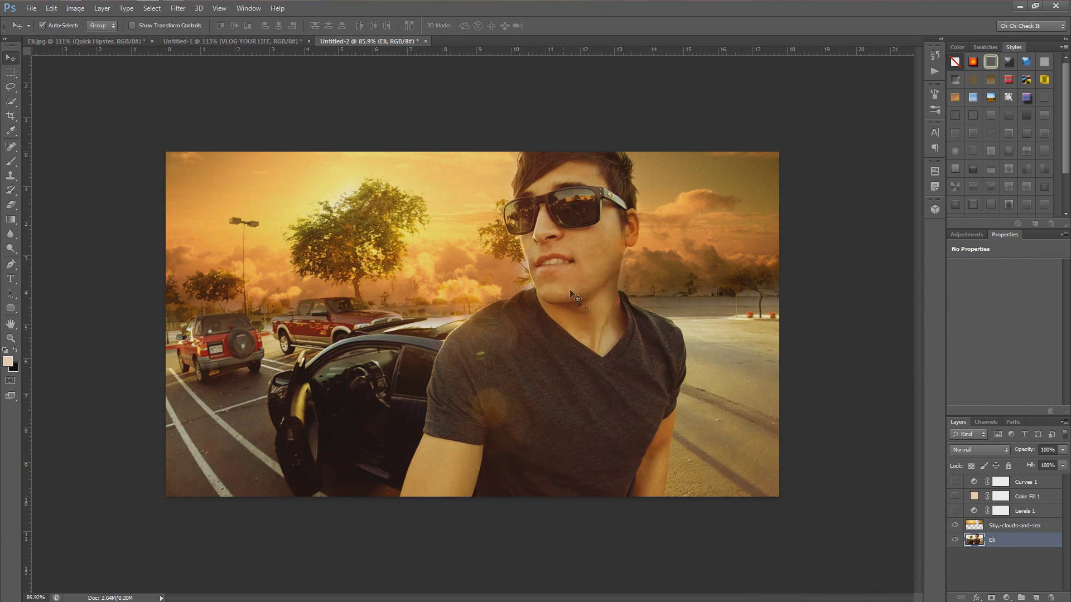
- Show the Curves 1 purple tone and bring up the Lens Flares folder with flare 42
left_click(955, 481)
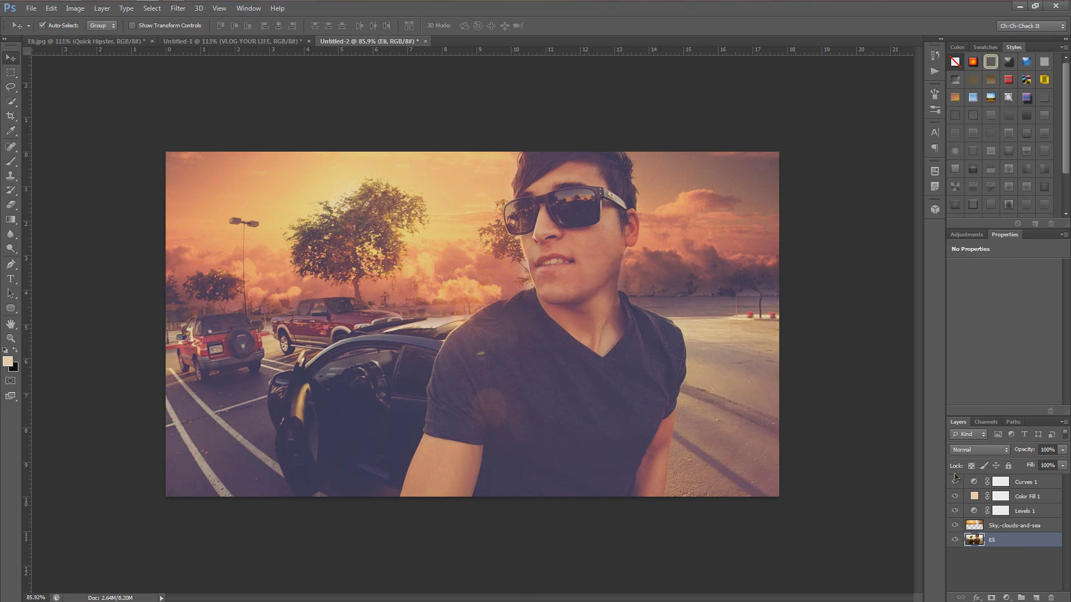
scroll(571, 310, "down", 3)
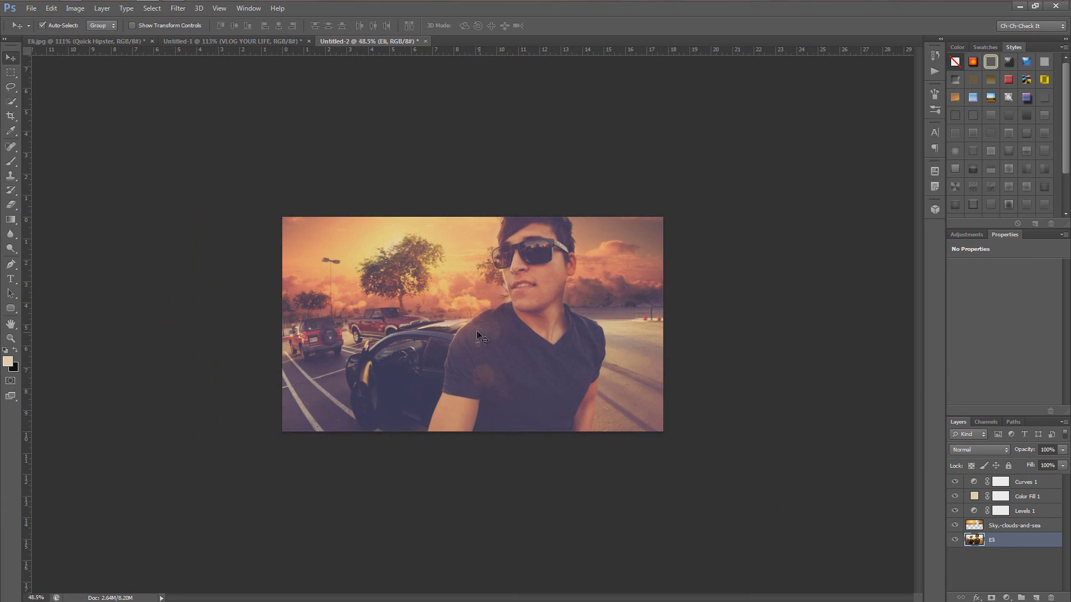
scroll(447, 318, "up", 3)
scroll(445, 316, "up", 2)
scroll(439, 278, "down", 2)
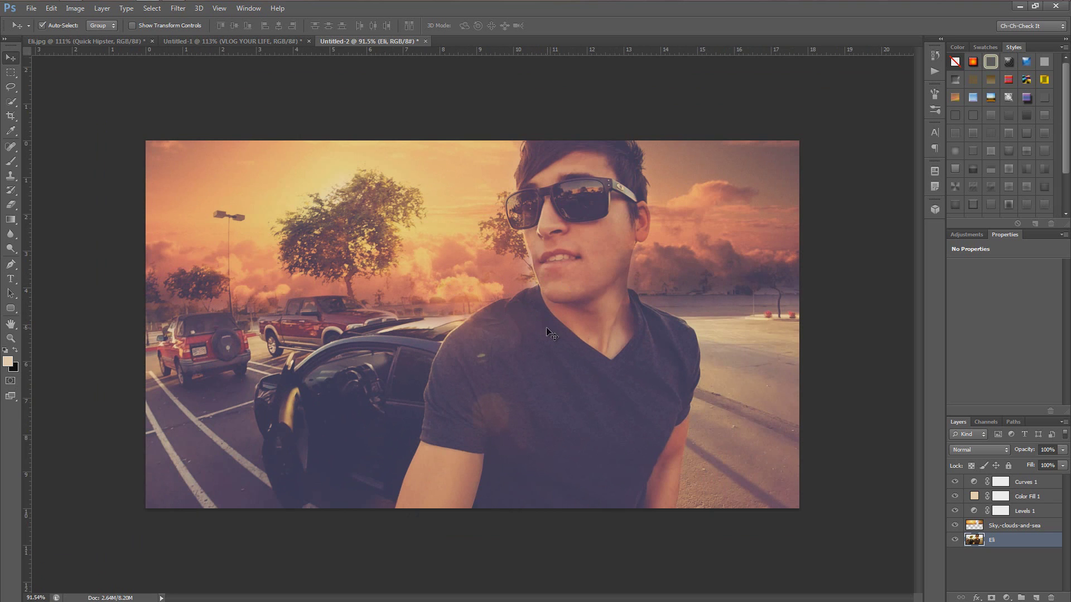
scroll(502, 314, "up", 2)
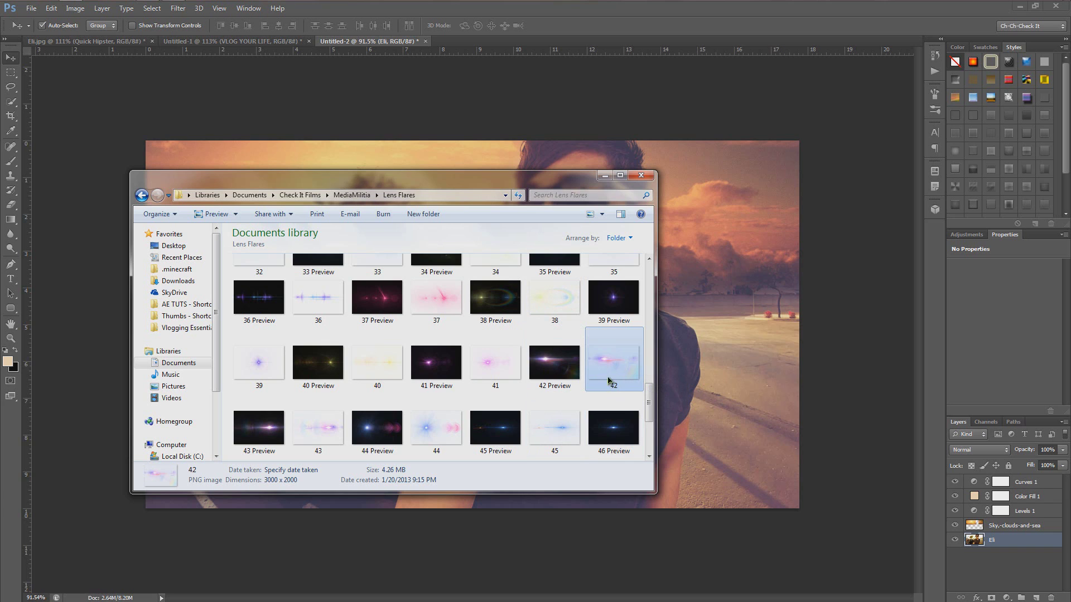
- Place lens flare 42, enlarge it to about 59%, and stack it above Sky-clouds-and-sea
left_click_drag(615, 374, 707, 343)
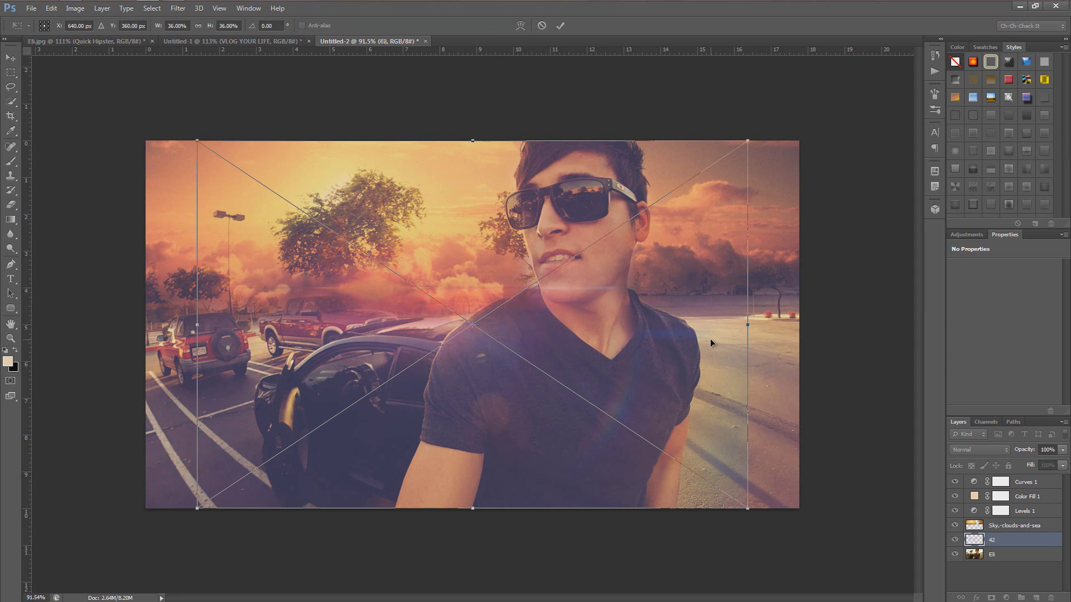
left_click_drag(748, 509, 920, 601)
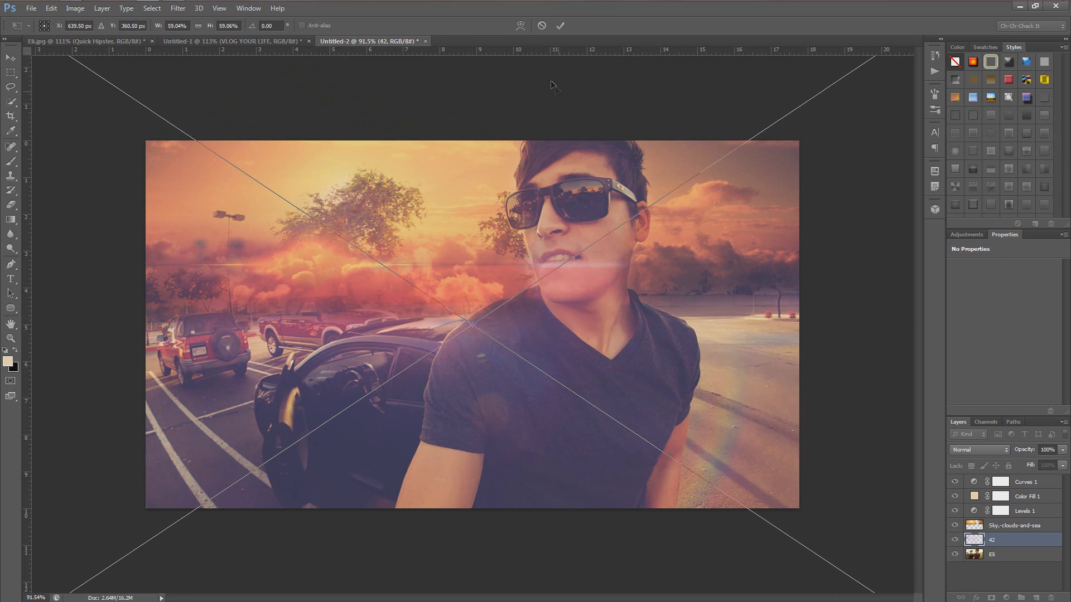
left_click(561, 26)
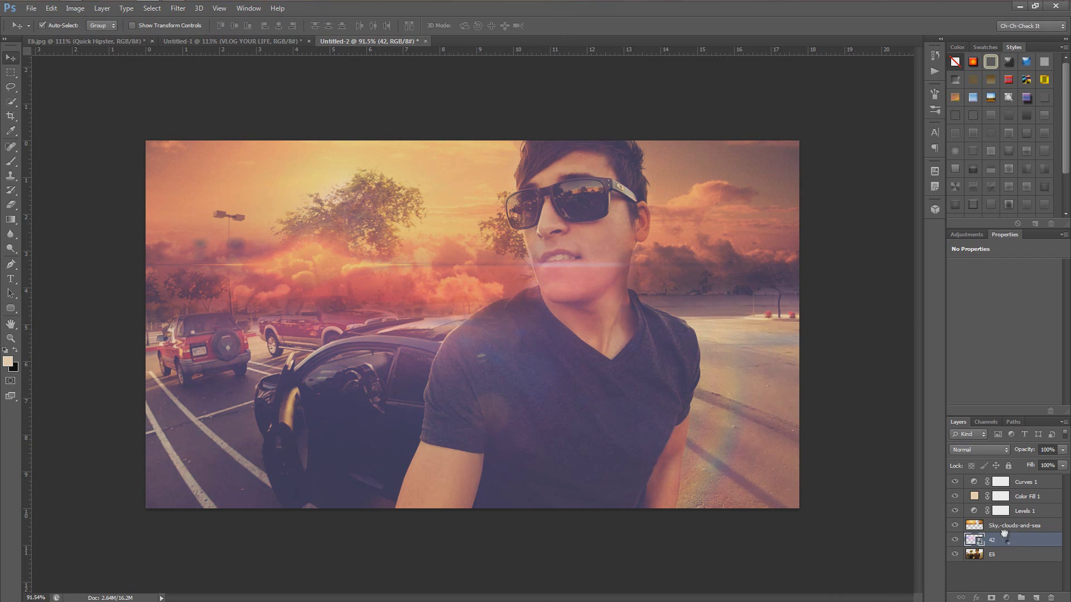
mouse_move(1004, 533)
left_mouse_down()
mouse_move(1003, 524)
mouse_move(1002, 534)
left_mouse_up()
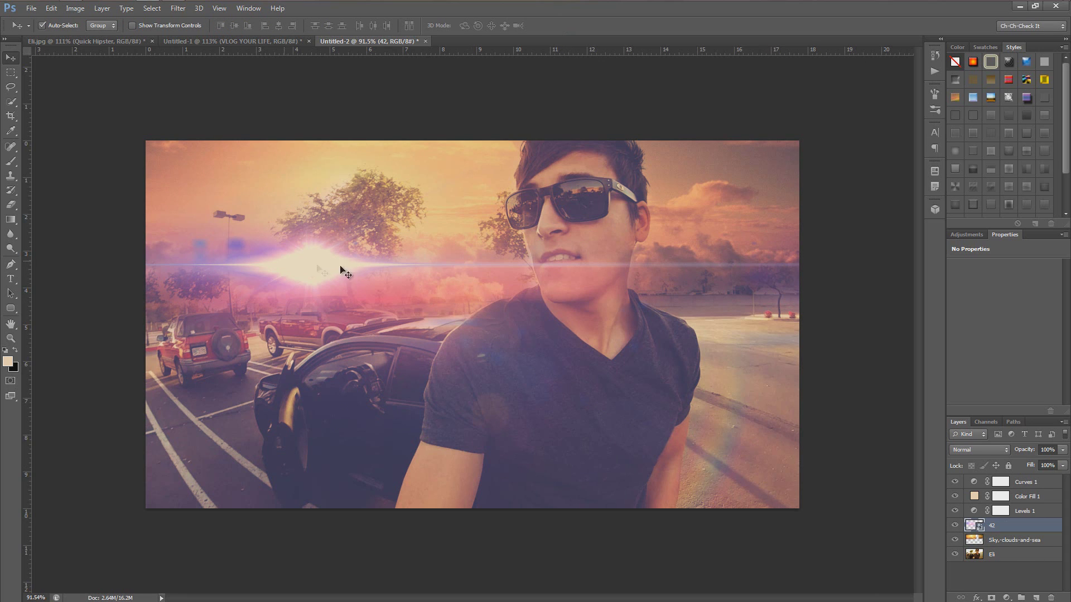
left_click(178, 8)
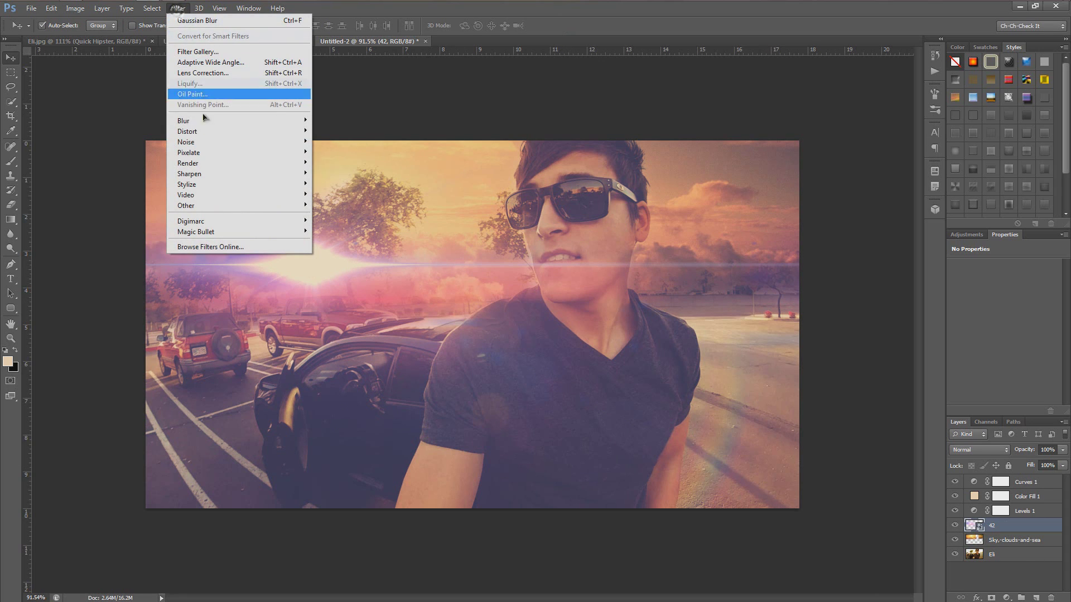
- Apply a Gaussian Blur with a 16.8-pixel radius to flare 42
mouse_move(200, 122)
left_click(368, 199)
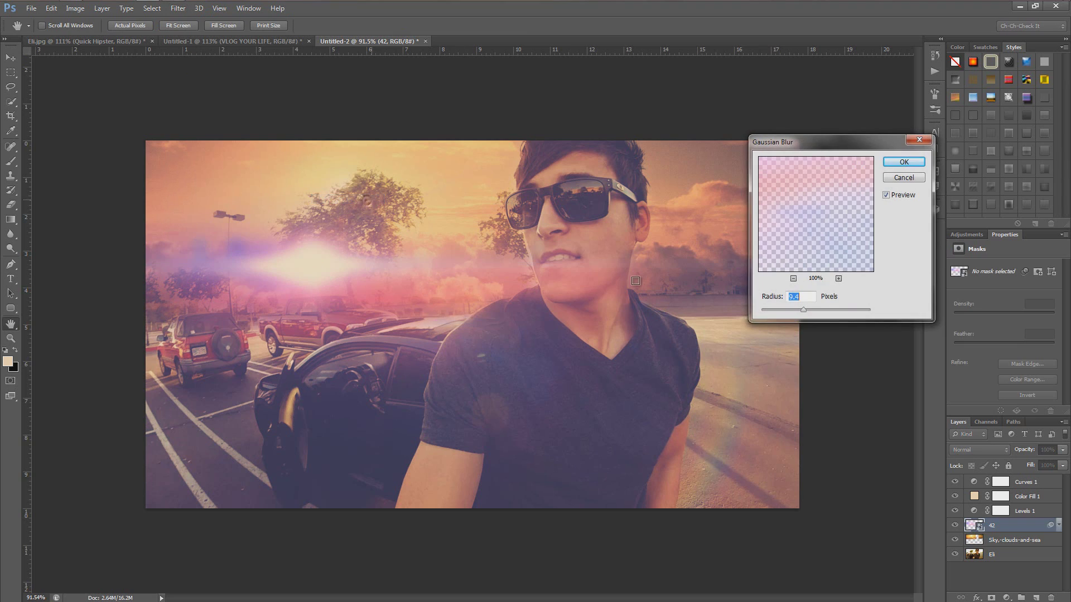
left_click_drag(807, 313, 812, 312)
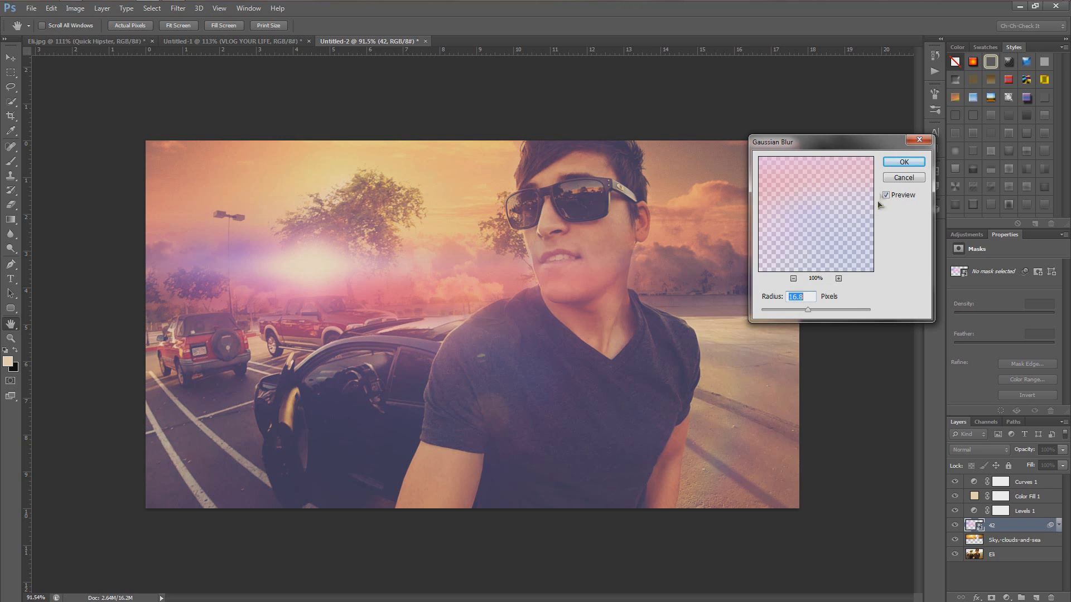
left_click(904, 161)
- Set flare 42's blend mode to Linear Dodge (Add)
left_click(979, 450)
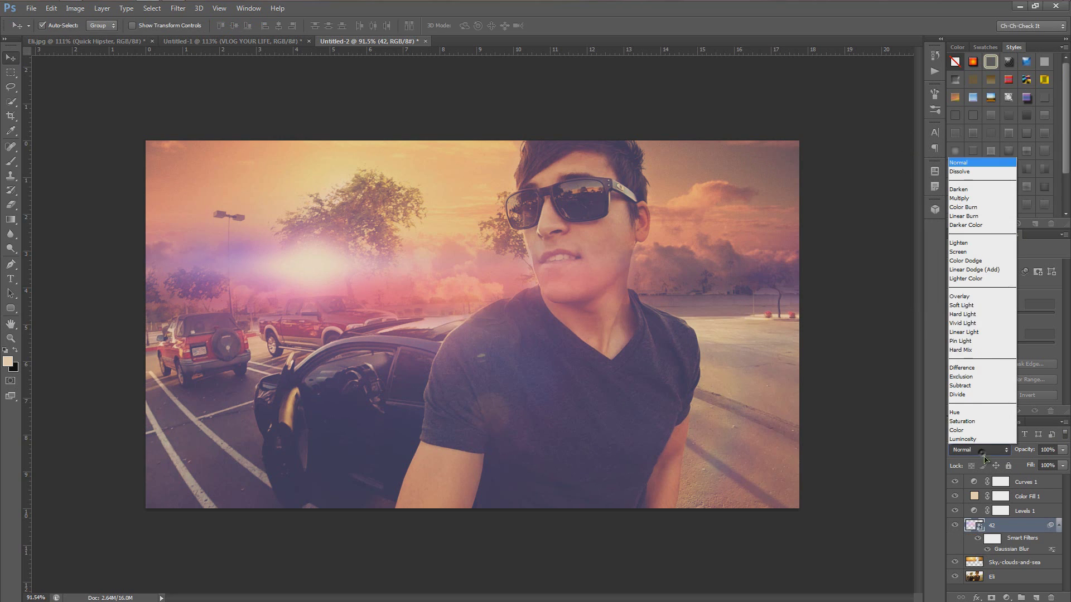
left_click(973, 270)
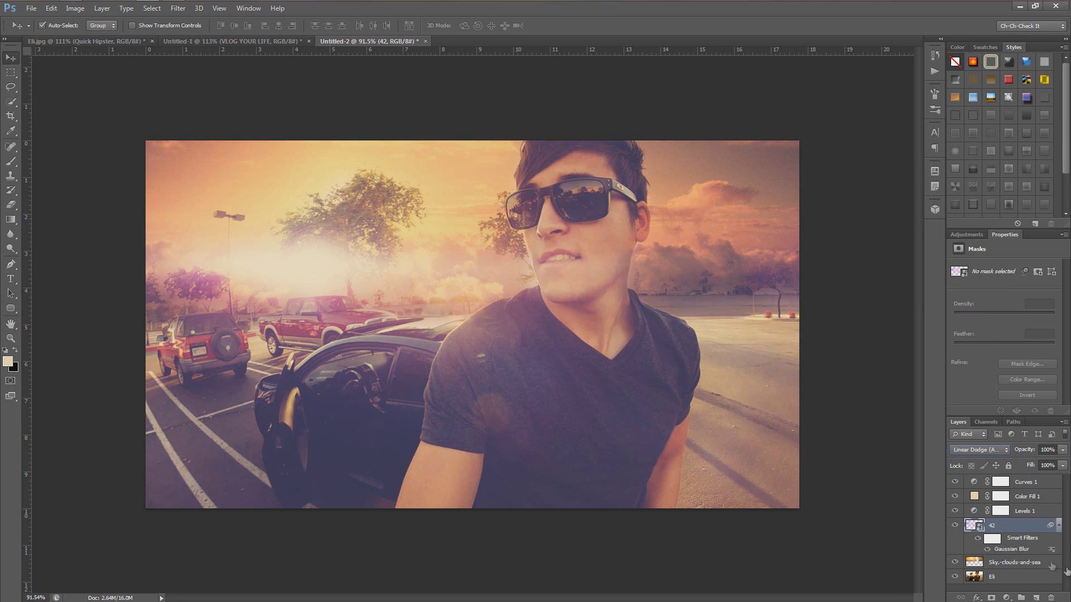
key("ctrl+t")
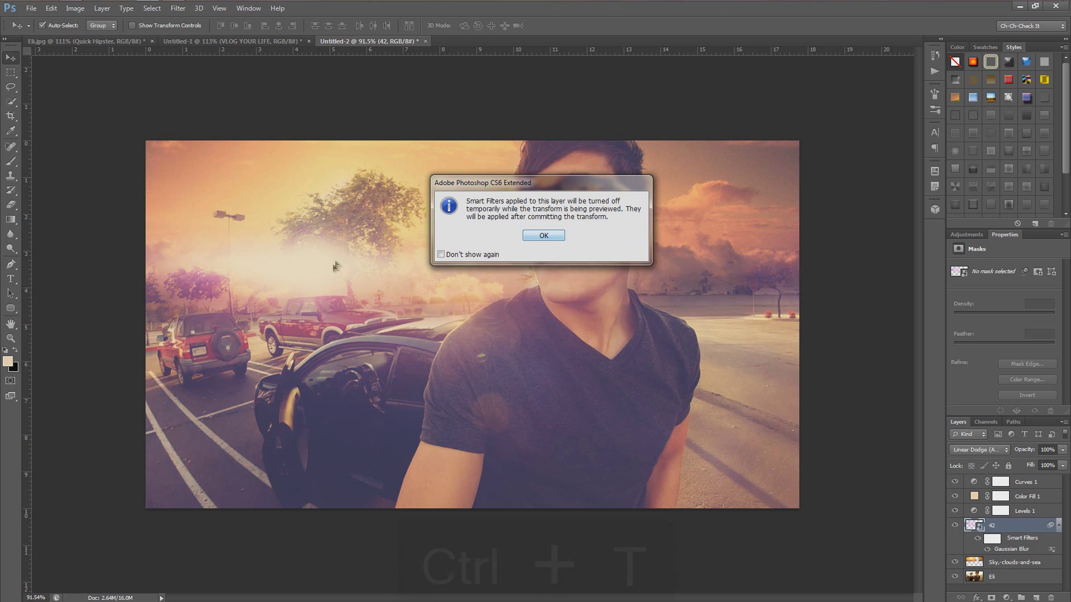
- Scale the blurred flare to about 94.5% and shift it up and to the left
left_click(544, 237)
key("ctrl+0")
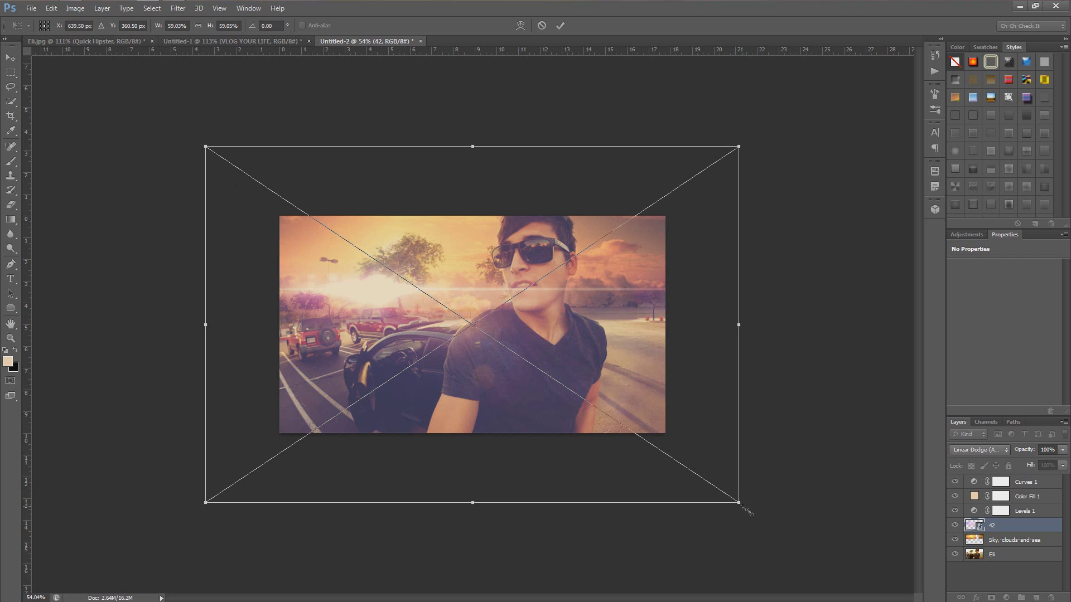
left_click_drag(746, 511, 923, 601)
left_click_drag(771, 426, 738, 417)
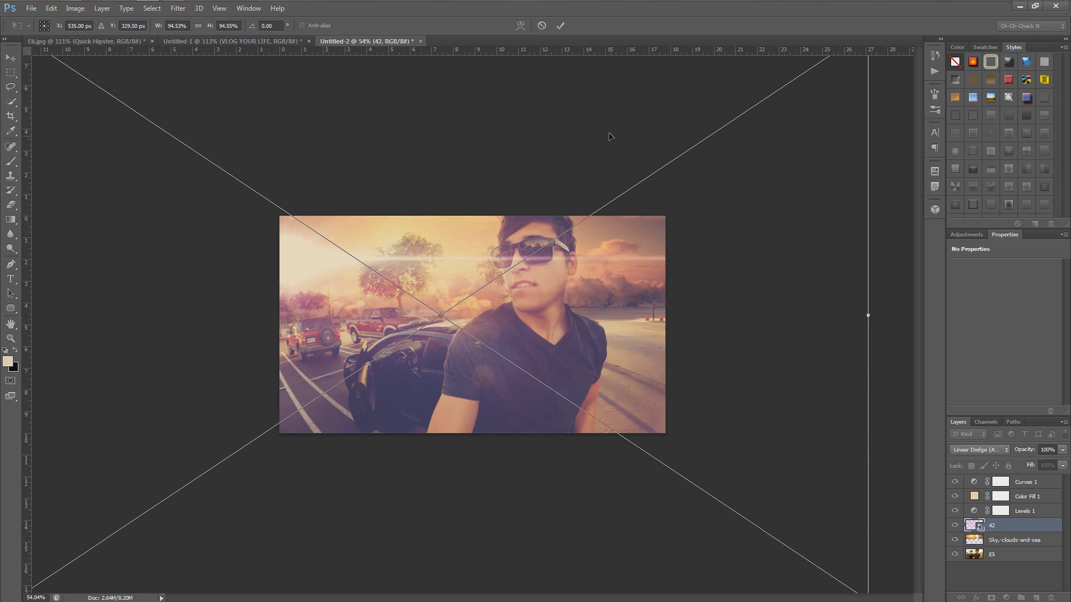
left_click(560, 25)
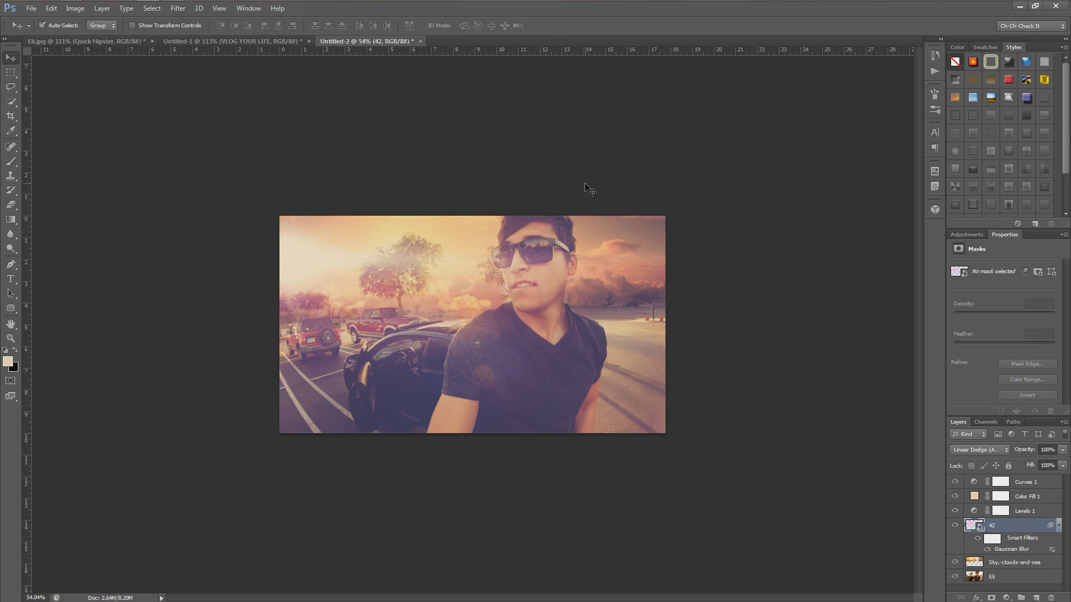
- Duplicate the flare layer as 42 copy
key("ctrl+plus")
scroll(299, 255, "up", 3)
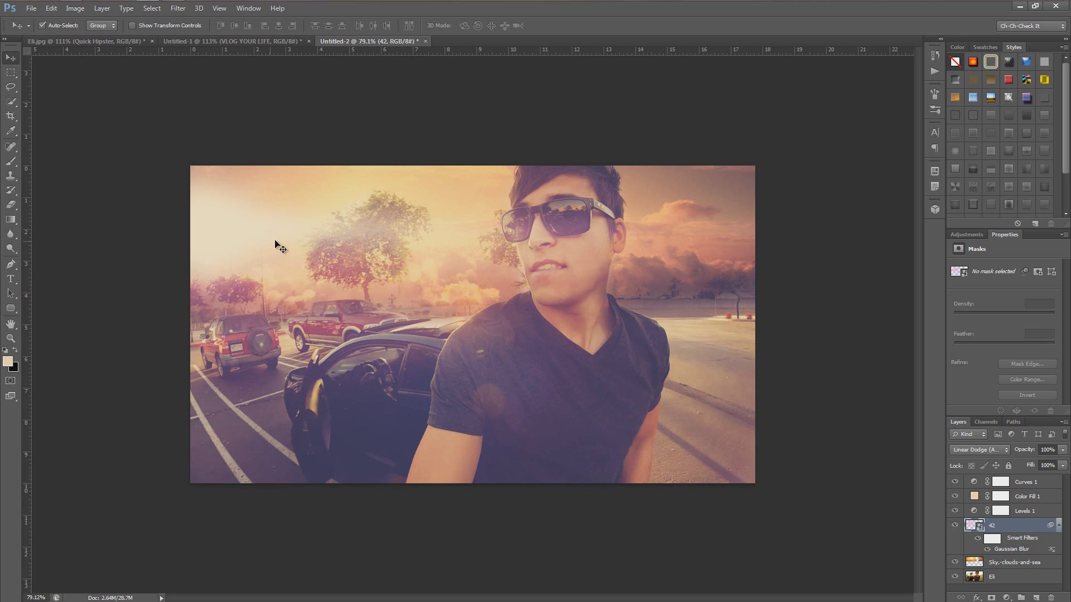
left_click_drag(1014, 527, 1035, 597)
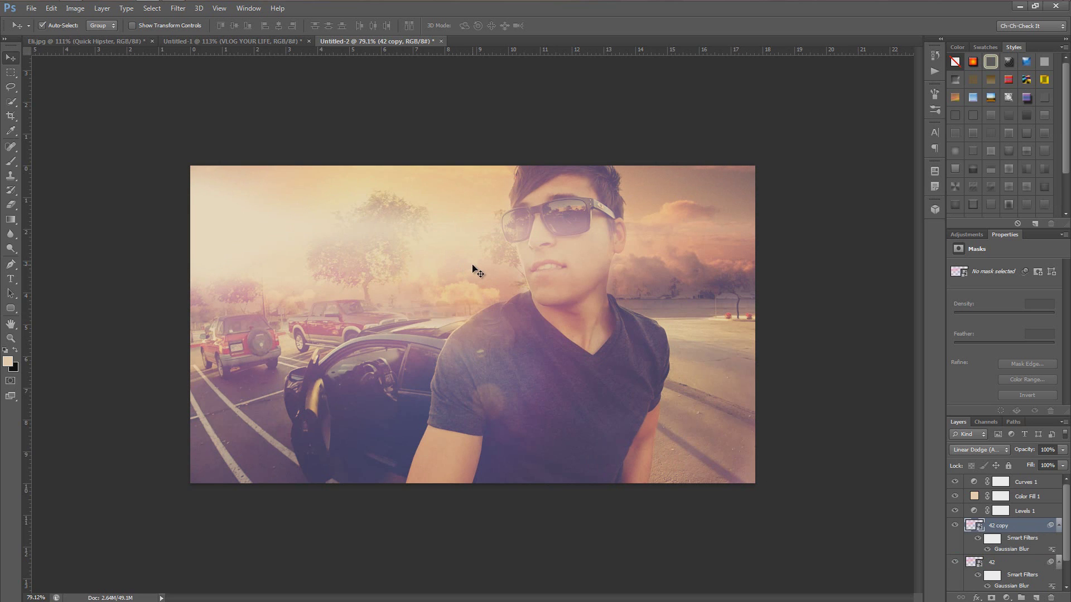
- Rotate 42 copy upright to -90° and move it to the photo's right side
key("ctrl+t")
key("Return")
key("ctrl+0")
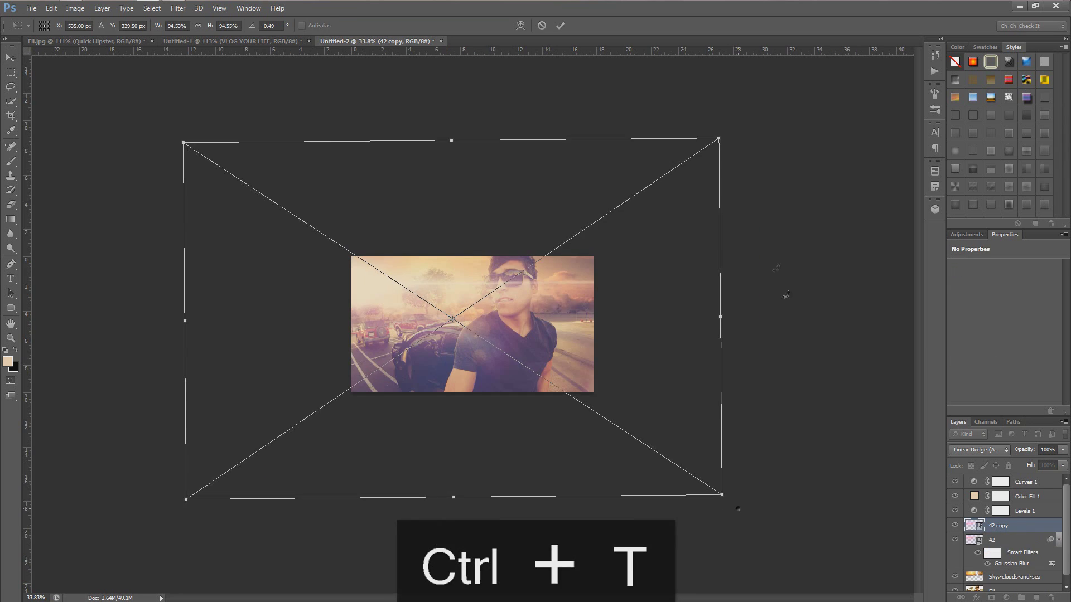
left_click_drag(786, 294, 499, 100)
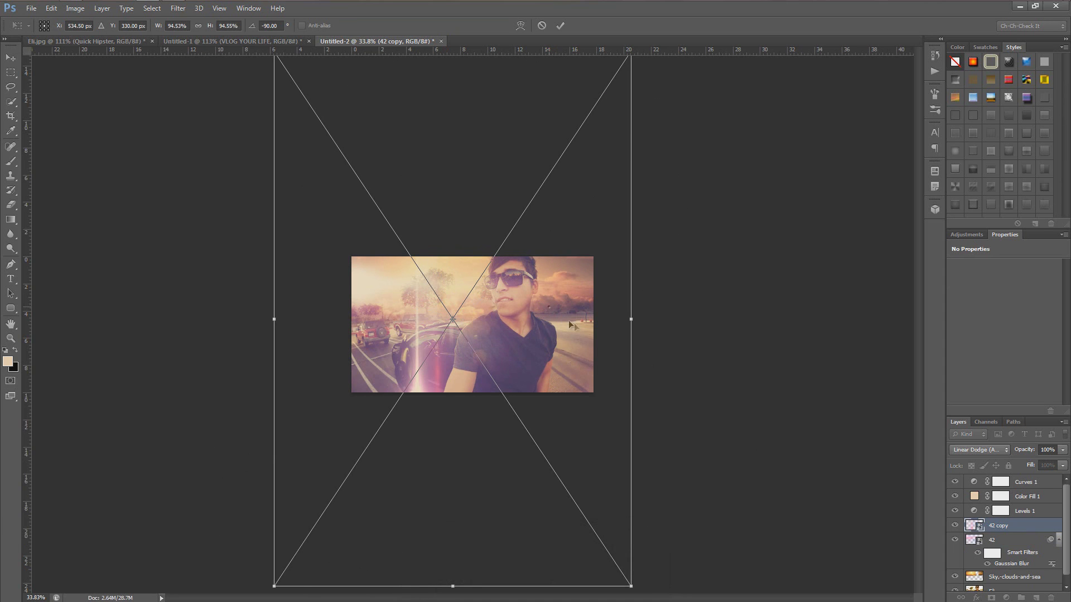
left_click_drag(564, 302, 692, 305)
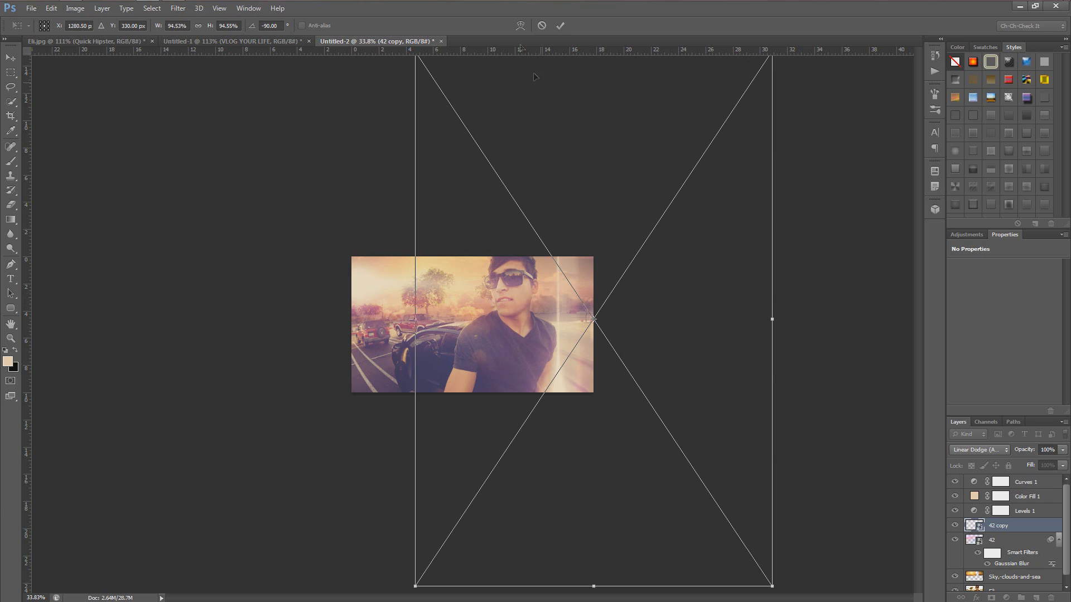
key("Return")
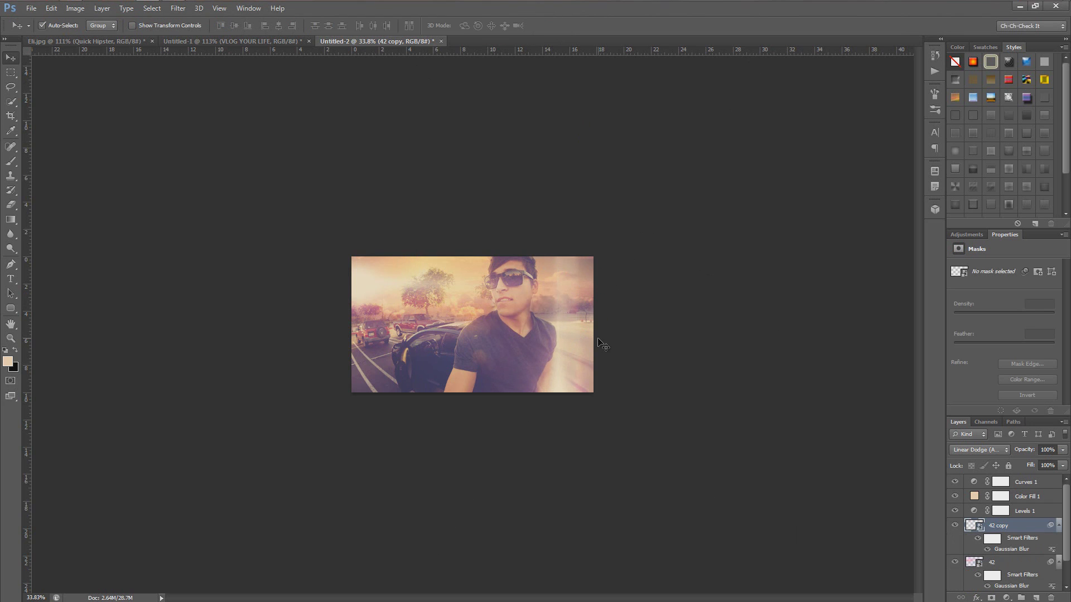
- Lower 42 copy's opacity to 74%
scroll(602, 346, "up", 5)
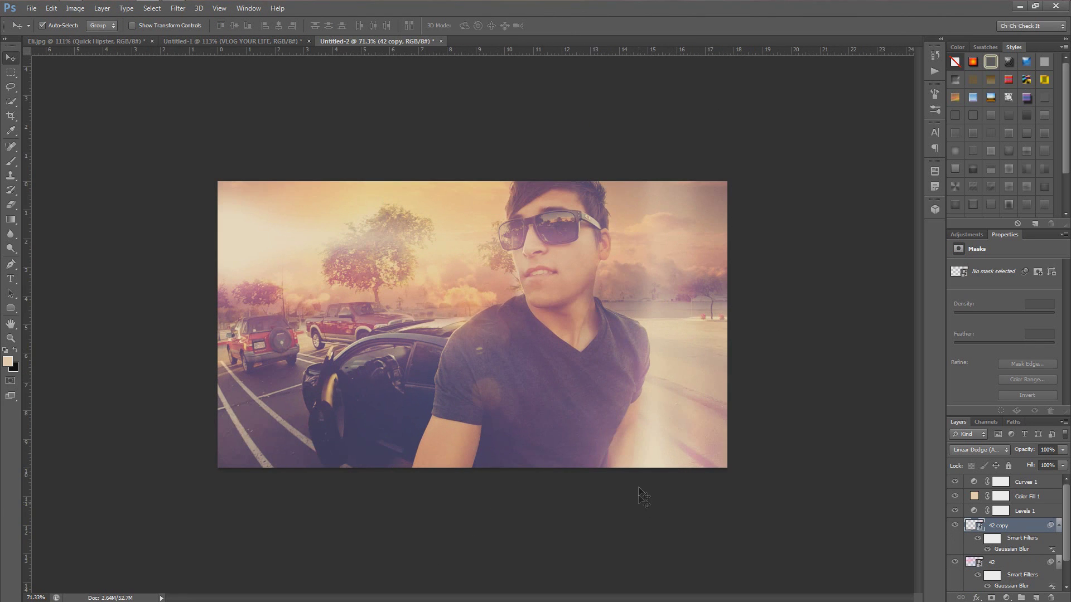
key("ctrl+z")
key("Up")
key("Down")
left_click_drag(1019, 452, 1008, 451)
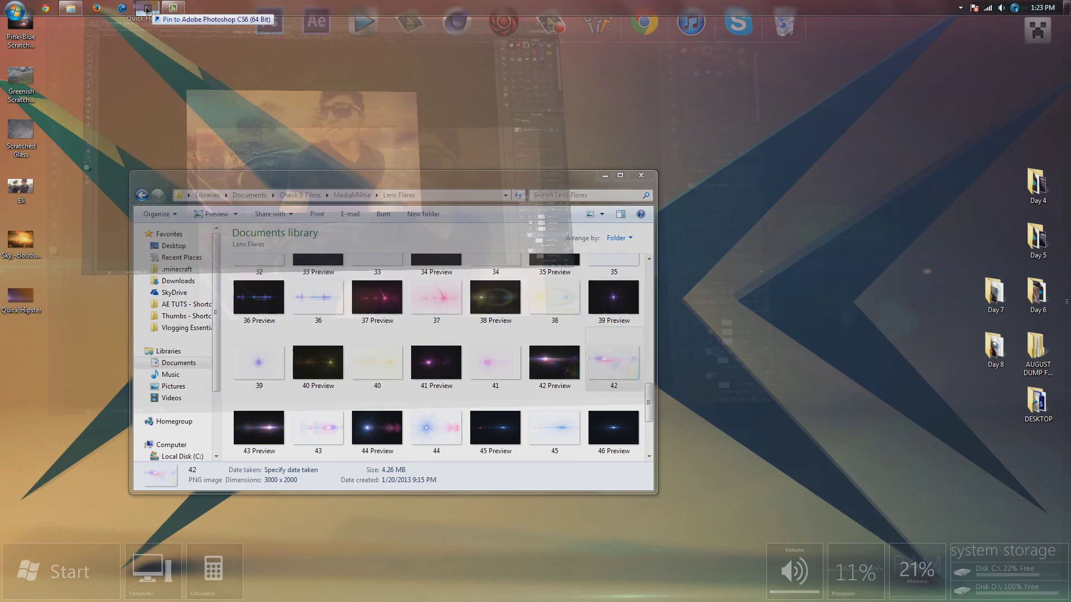
- Drop the Quick Hipster scratched-glass image from the desktop onto the Photoshop canvas
left_click_drag(148, 10, 508, 307)
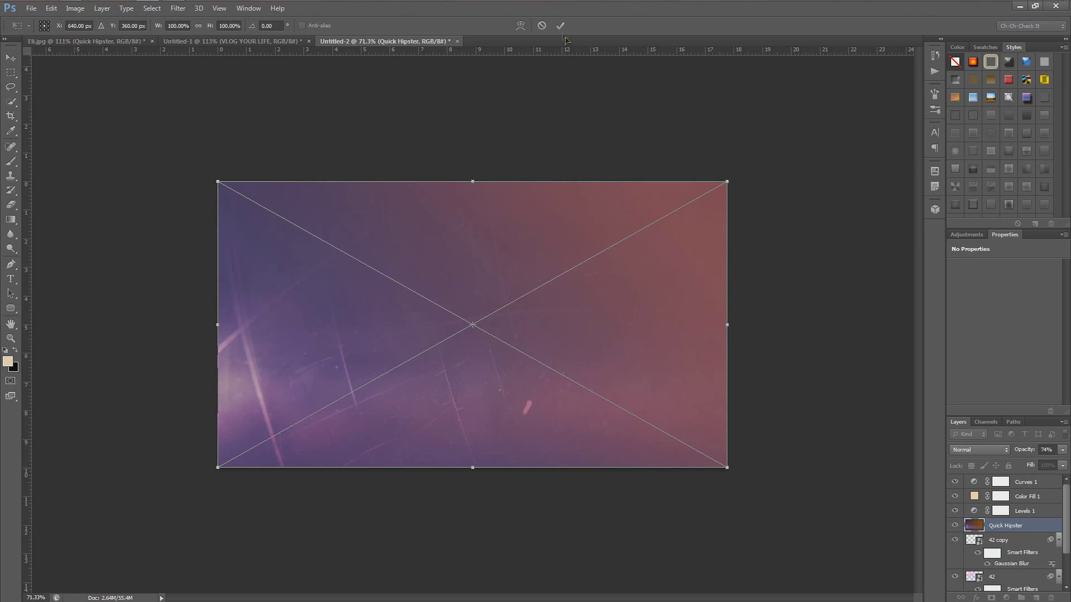
- Place the Quick Hipster overlay at the top of the layer stack and blend it as Screen
left_click(560, 25)
left_click_drag(1008, 532, 1010, 475)
left_click(982, 446)
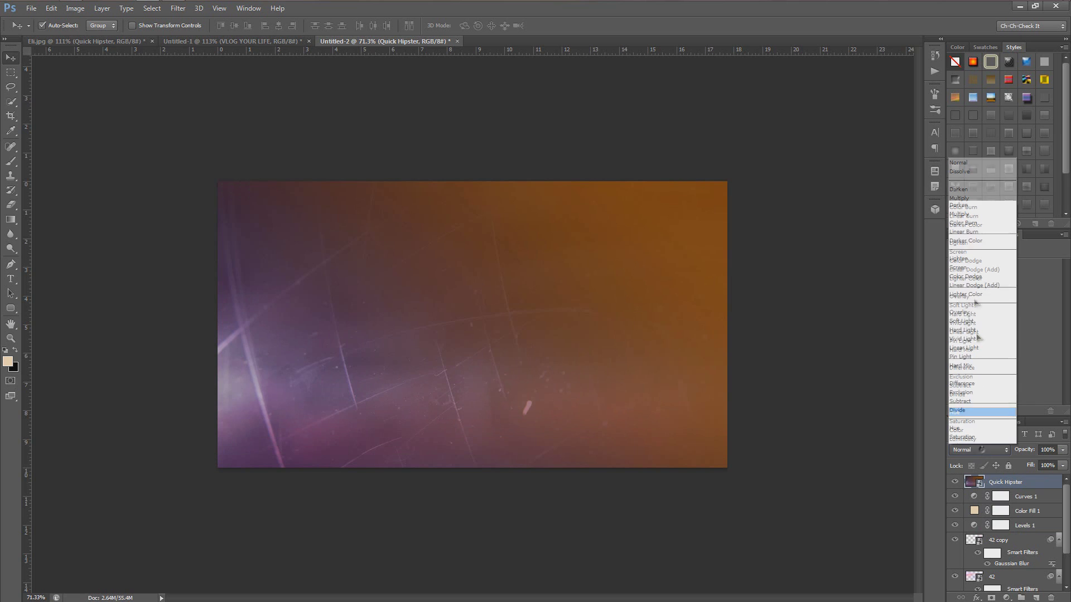
left_click(968, 195)
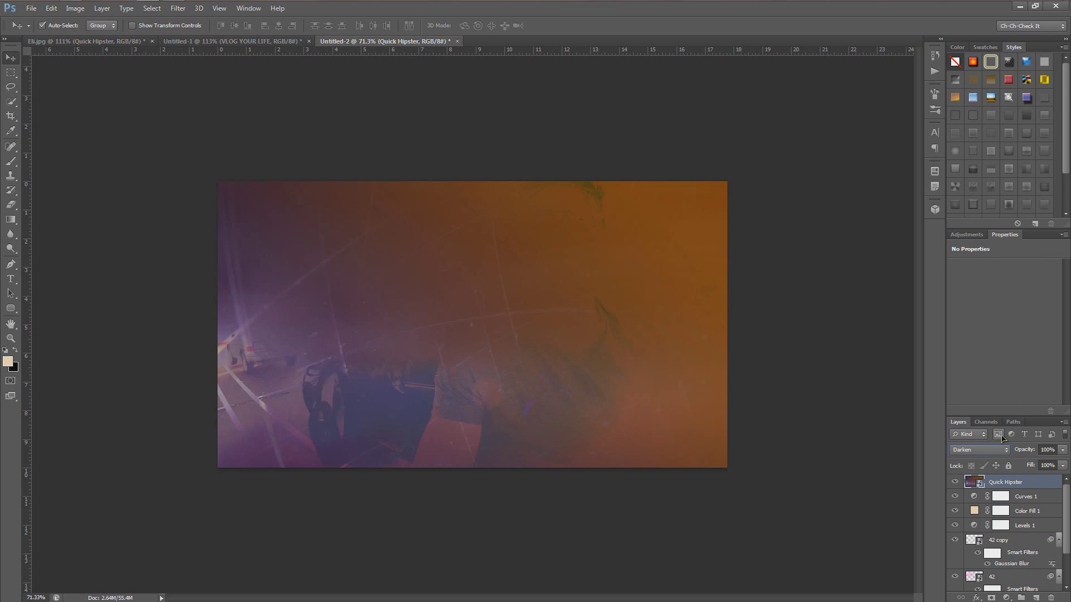
- Lower the Quick Hipster overlay's opacity to 76%
scroll(977, 454, "down", 1)
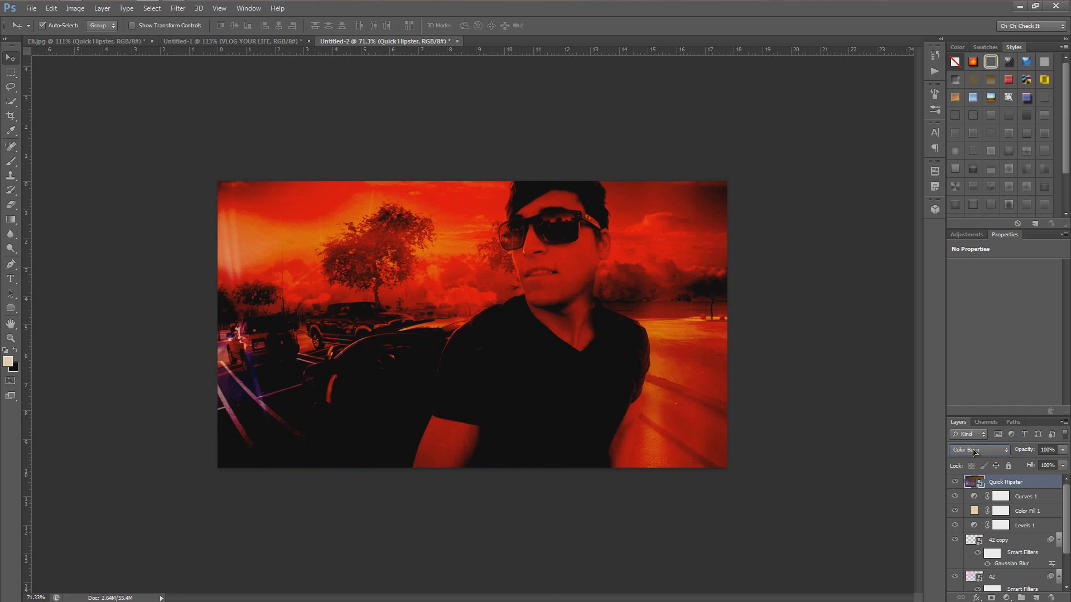
scroll(974, 452, "up", 1)
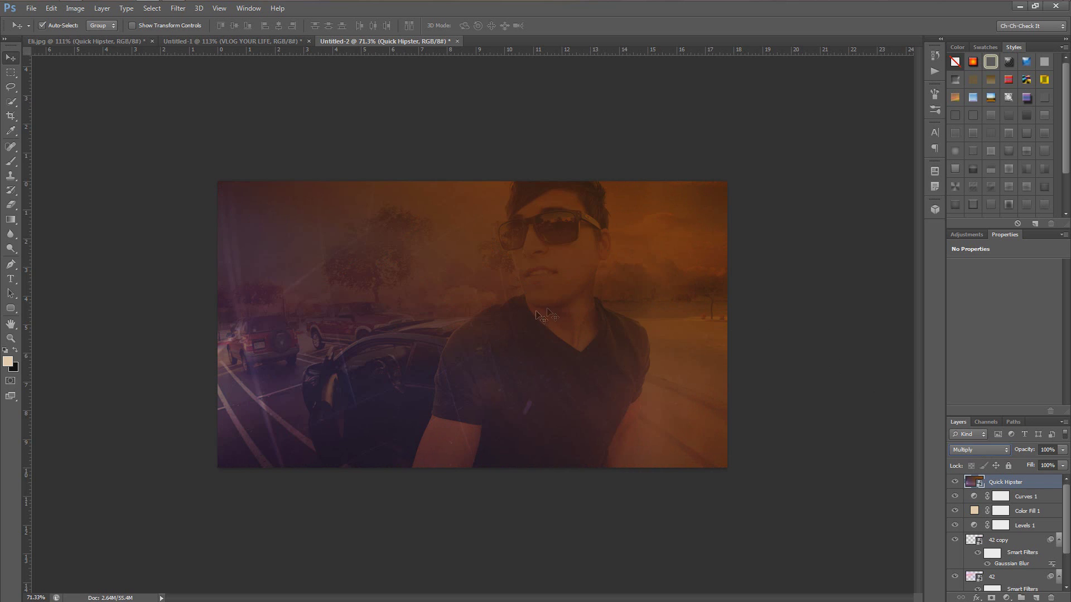
scroll(976, 450, "down", 5)
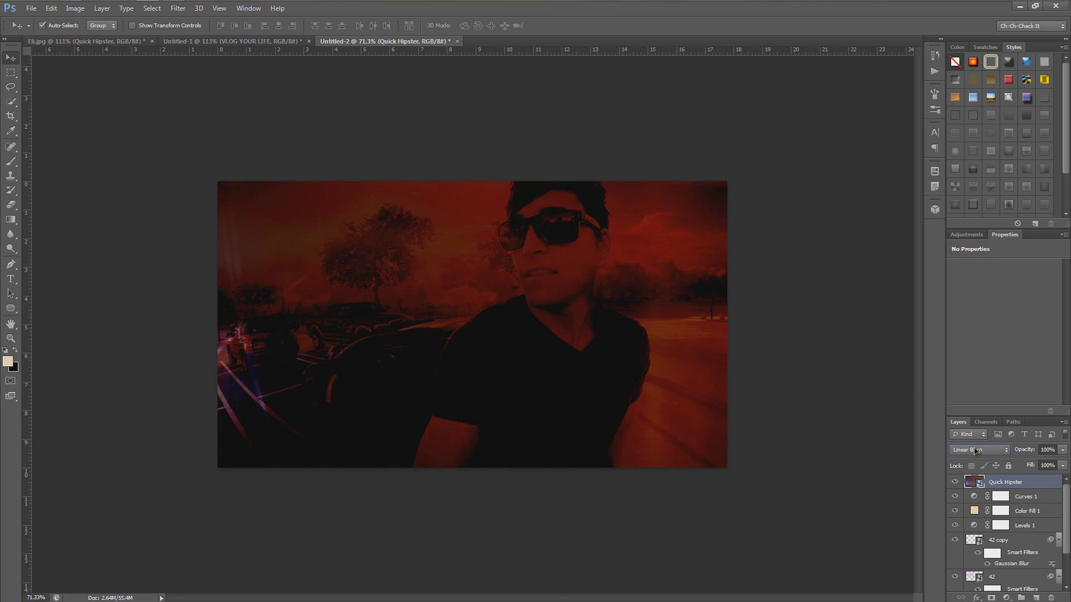
left_click_drag(1025, 450, 1019, 454)
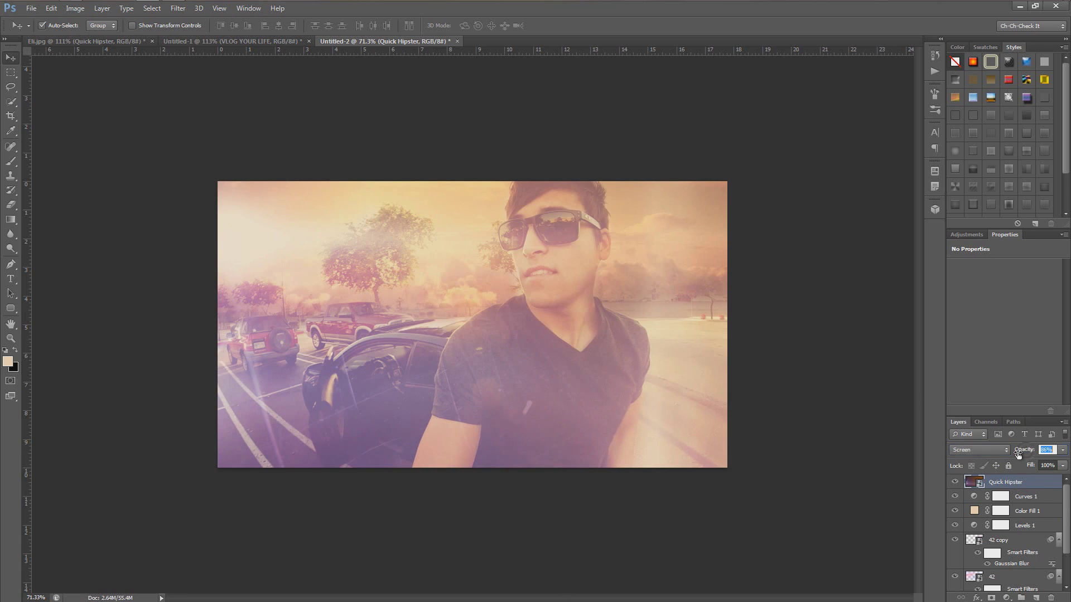
key("Return")
scroll(406, 350, "up", 3)
- Merge the sky layer and the portrait photo into one layer
key("space")
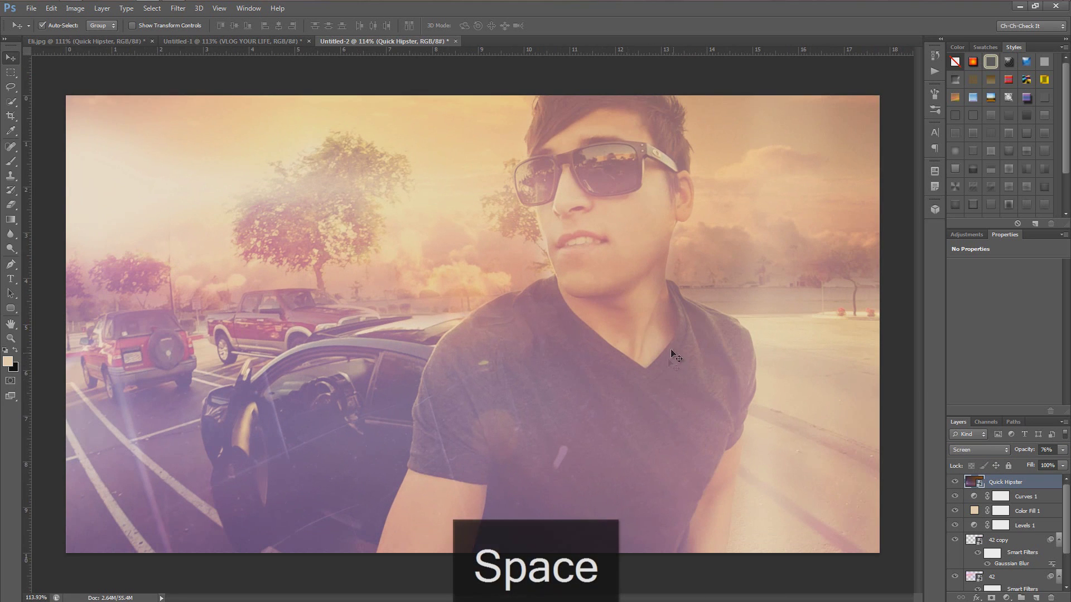
scroll(1049, 552, "down", 2)
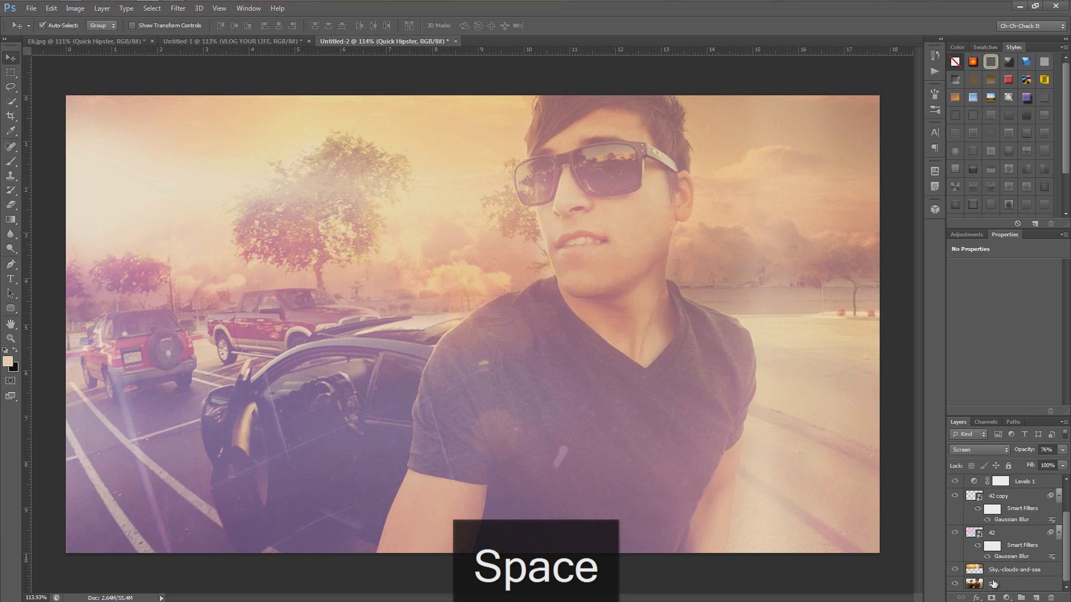
left_click(992, 583)
left_click(1000, 570, "shift")
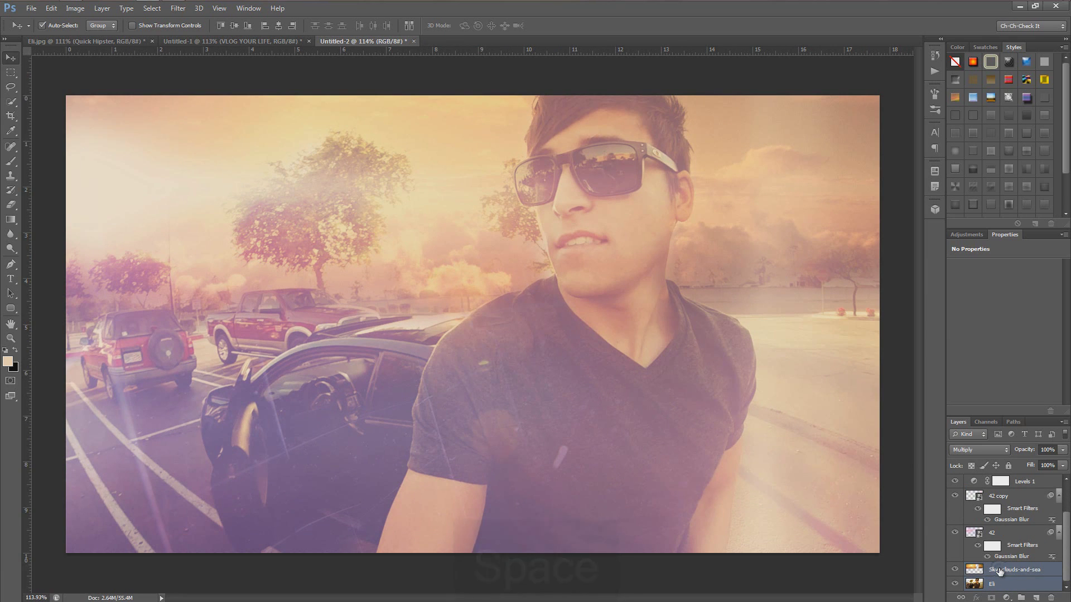
key("ctrl+e")
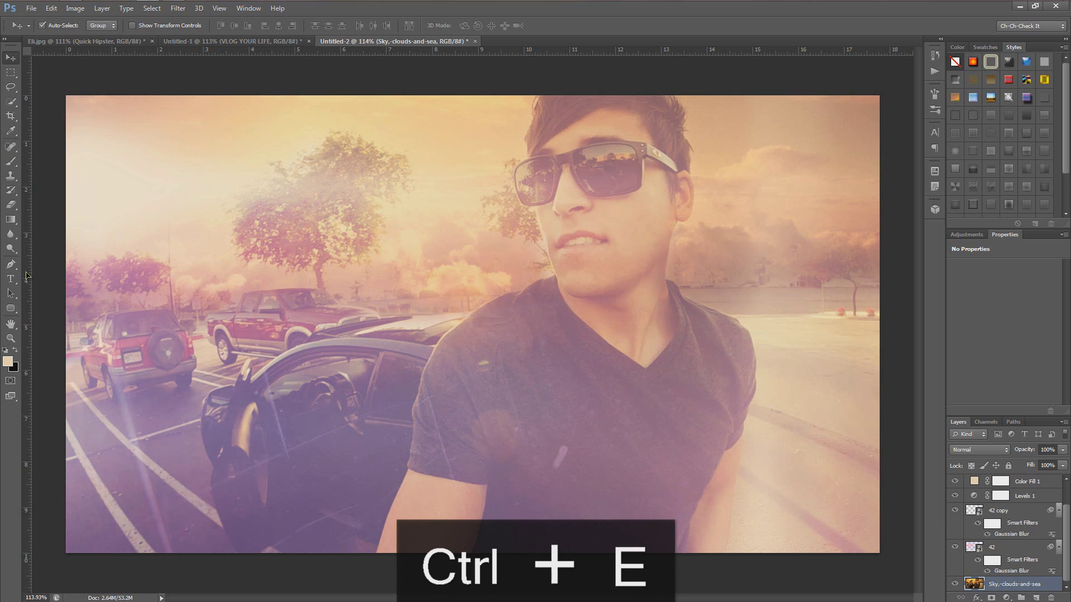
- Blur the parked cars and background with a 500, then 400, Blur brush
left_click(10, 234)
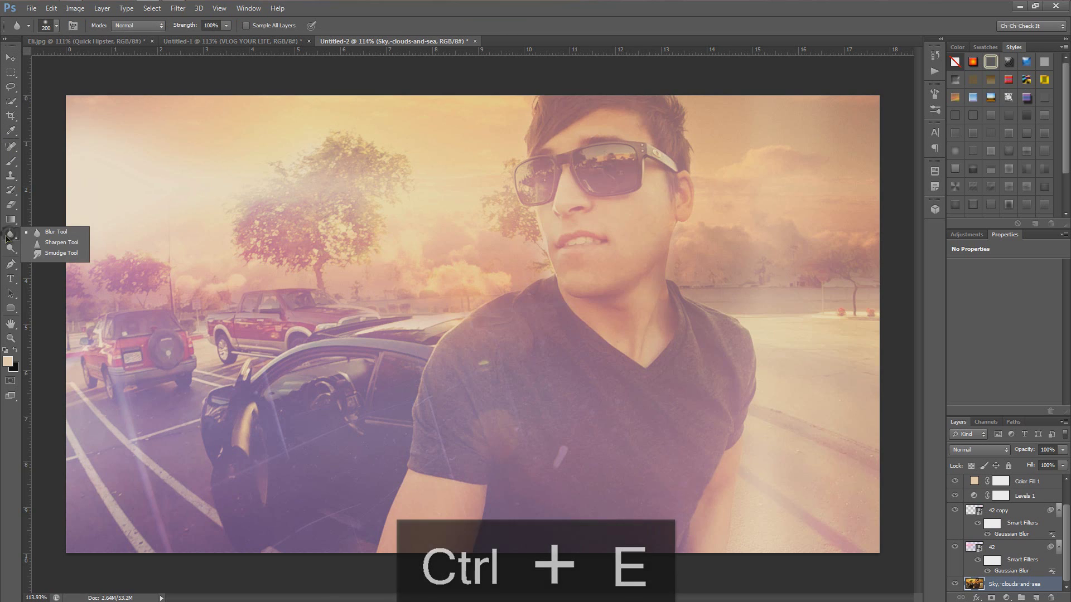
left_click(42, 237)
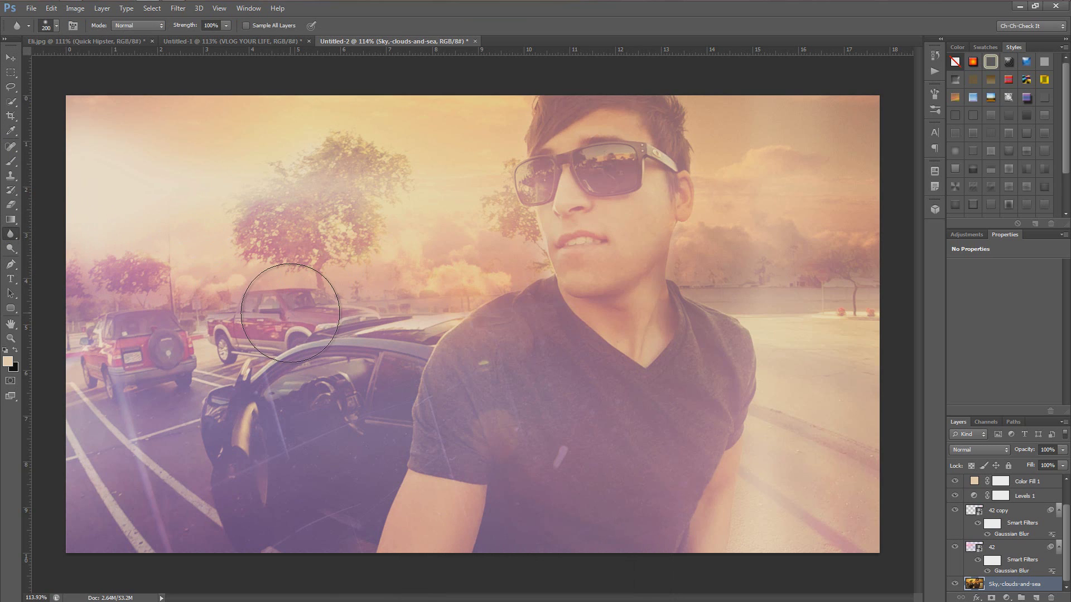
key("bracketright")
key("bracketright")
key("bracketright")
key("bracketright")
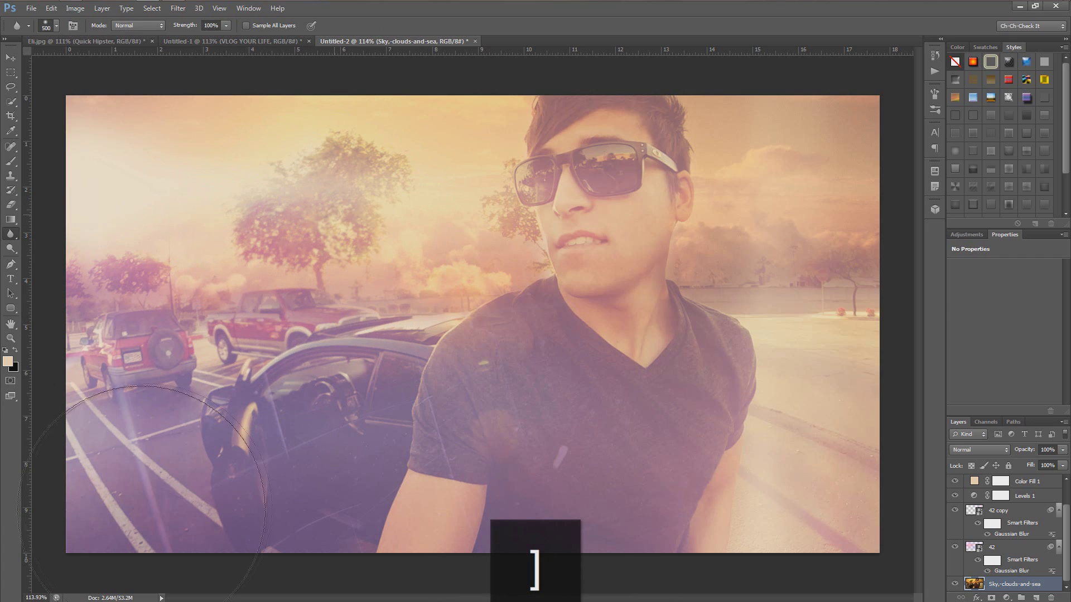
mouse_move(118, 433)
left_mouse_down()
mouse_move(145, 424)
mouse_move(262, 312)
mouse_move(288, 368)
left_mouse_up()
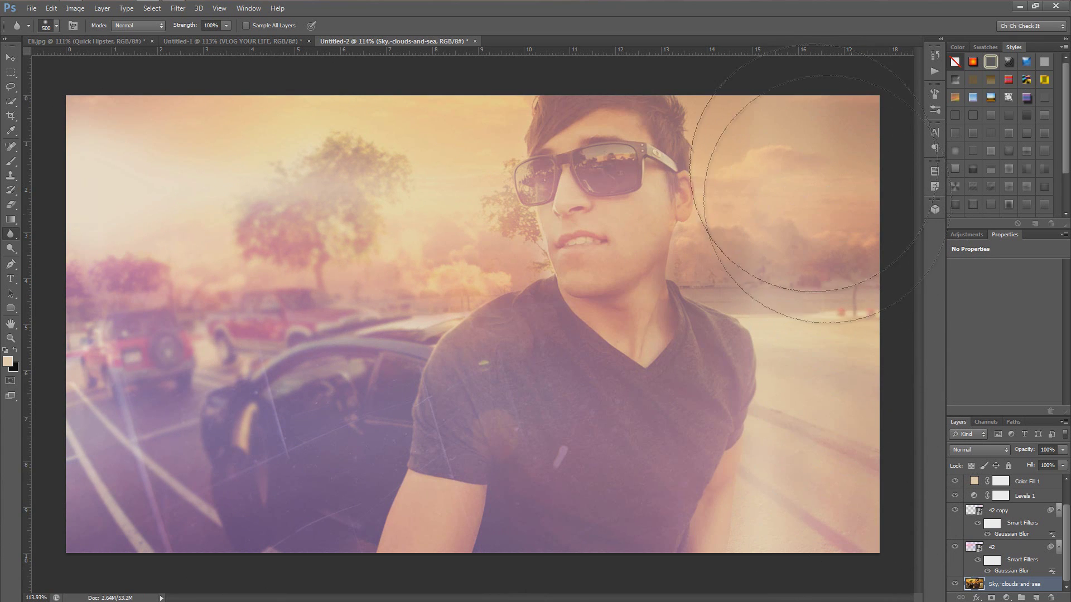
key("bracketleft")
key("bracketleft")
key("bracketleft")
key("bracketleft")
key("bracketleft")
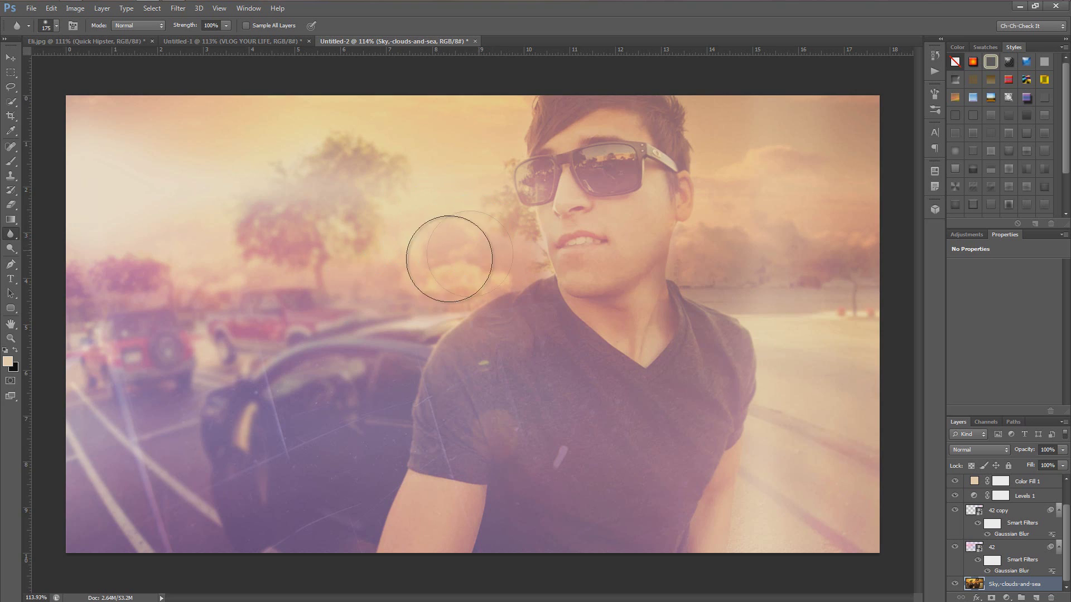
scroll(471, 328, "down", 1)
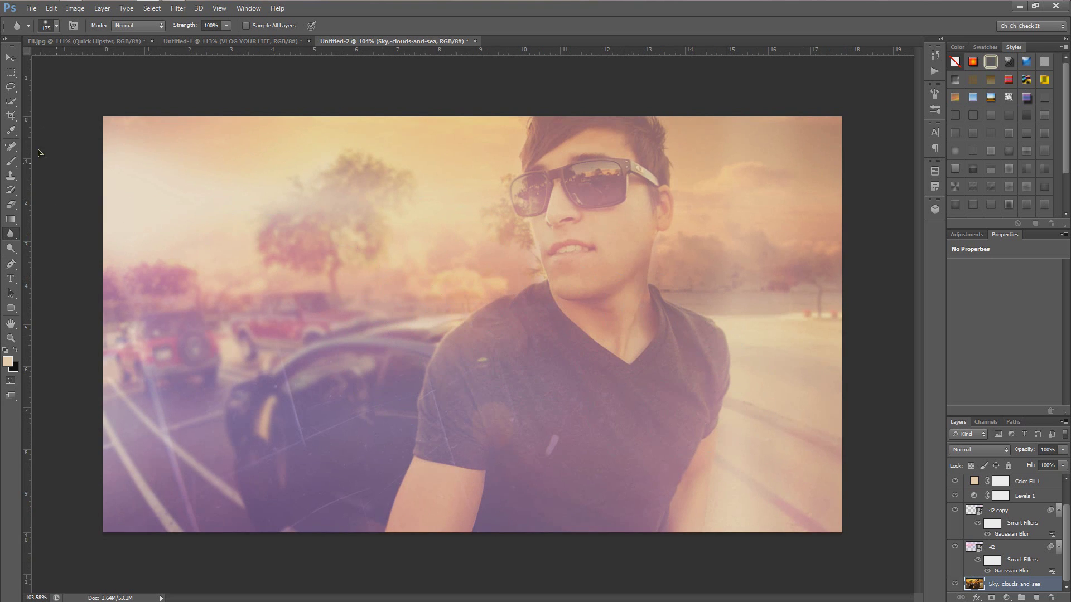
- Fade the Quick Hipster layer to 48% opacity
left_click(10, 58)
scroll(387, 353, "down", 1)
scroll(468, 411, "down", 1)
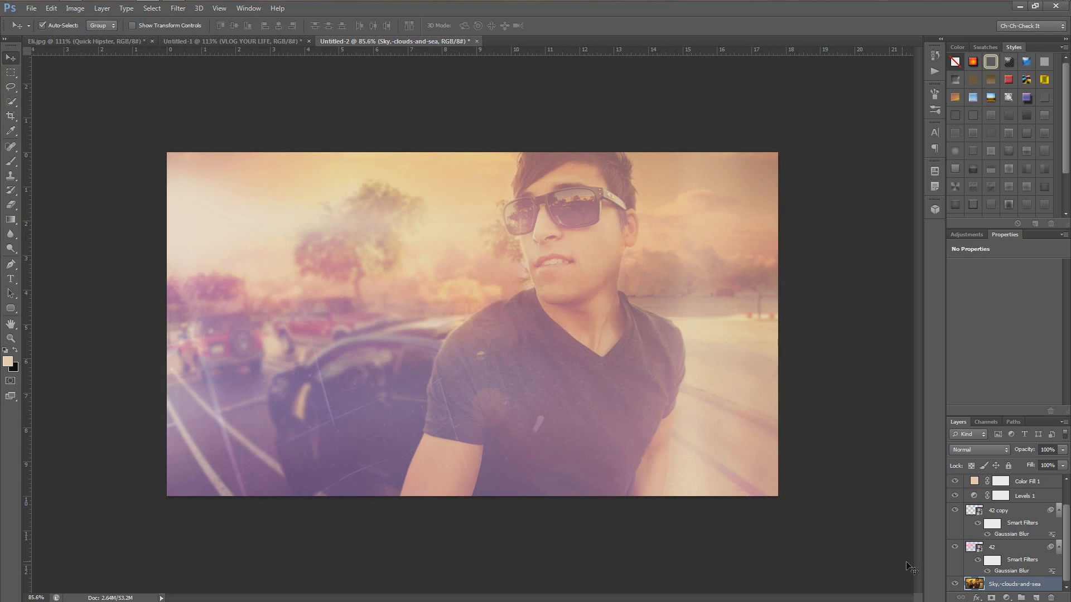
scroll(1016, 527, "up", 2)
left_click(1006, 483)
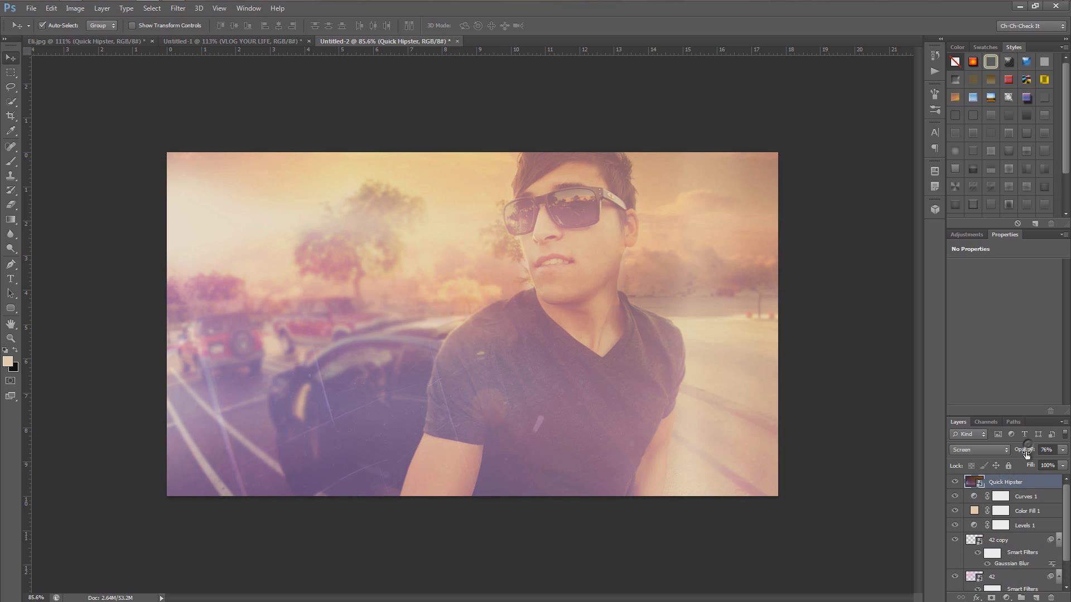
left_click_drag(1027, 453, 1009, 455)
scroll(379, 417, "up", 3)
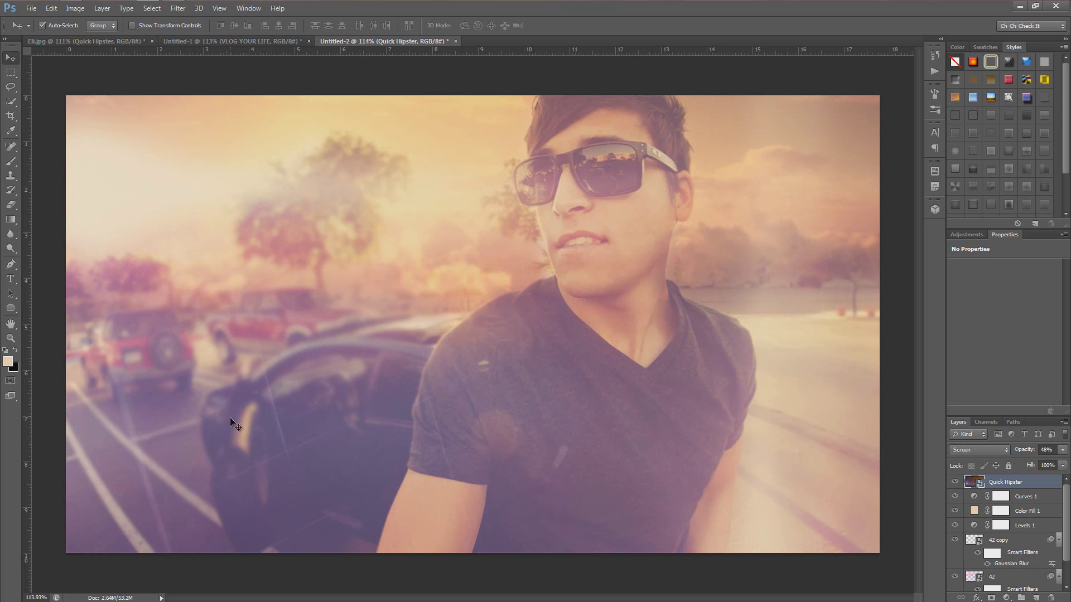
- Type VLOG, YOUR and LIFE on three stacked lines over the cars at left
key("t")
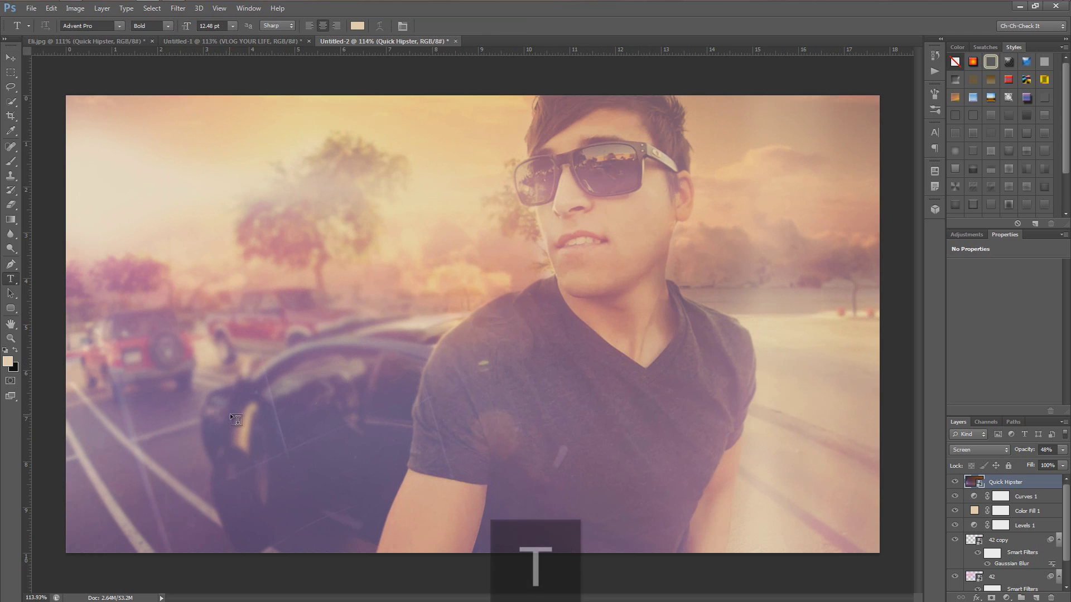
left_click(191, 382)
type("VLOG")
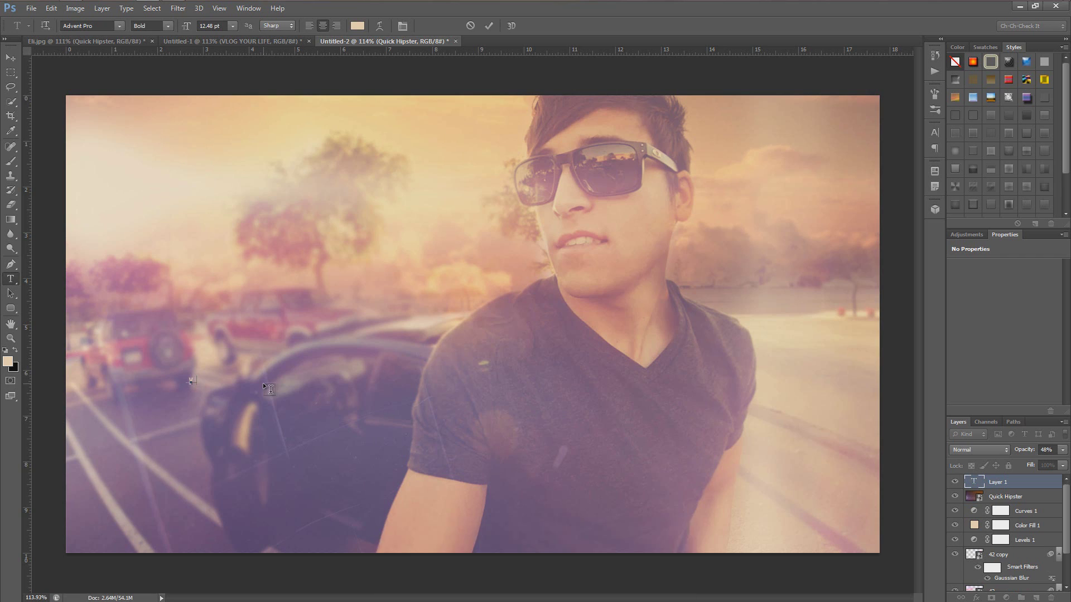
key("Return")
type("YOUR")
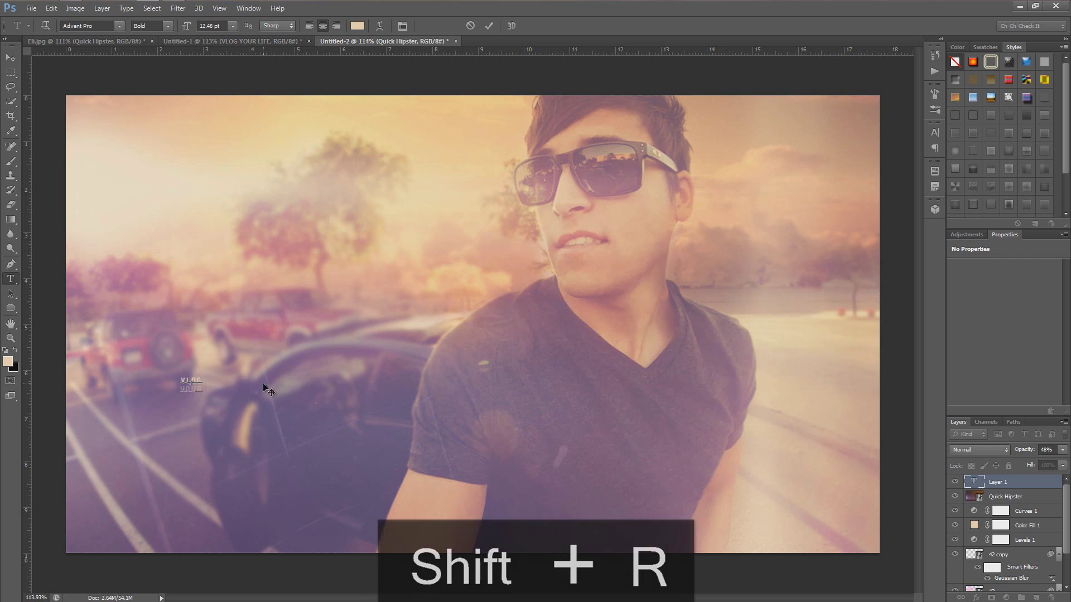
key("Return")
type("LIFE")
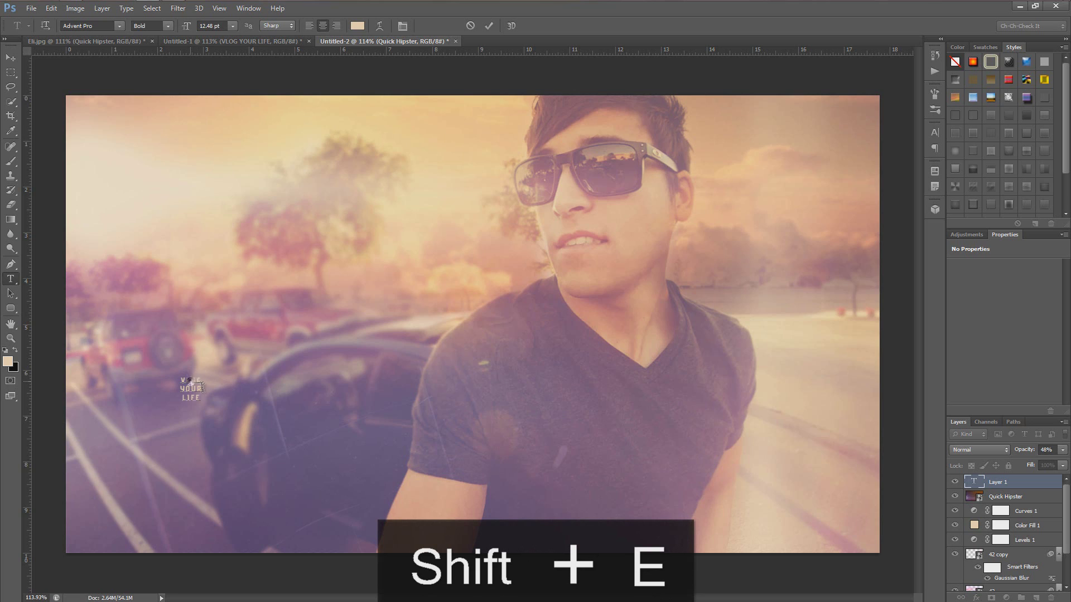
- Set VLOG to SemiBold and YOUR to Thin weight, then commit the text
left_click_drag(202, 384, 124, 104)
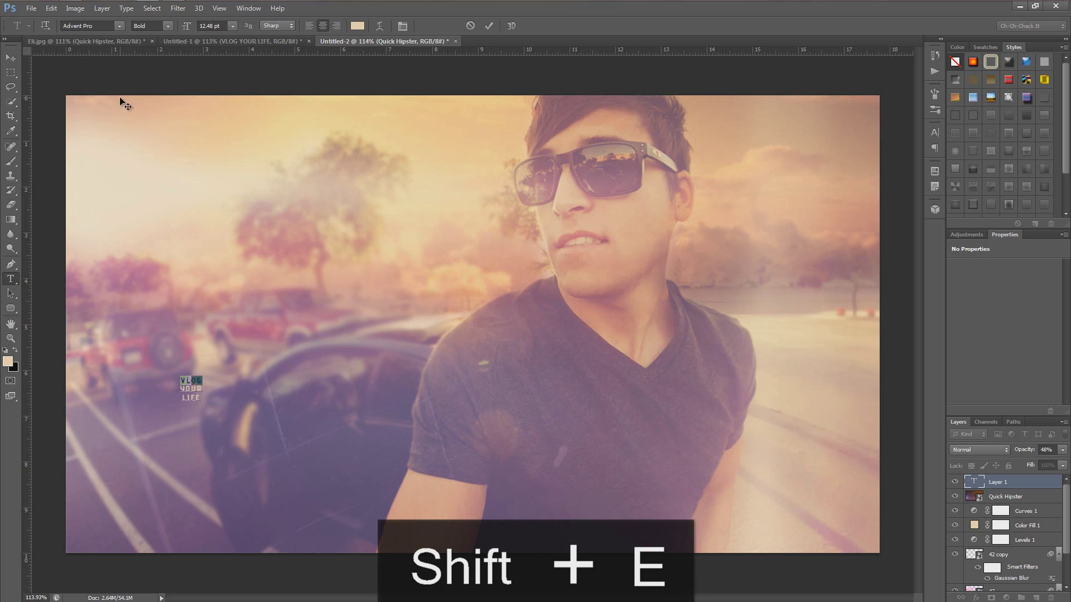
left_click(157, 26)
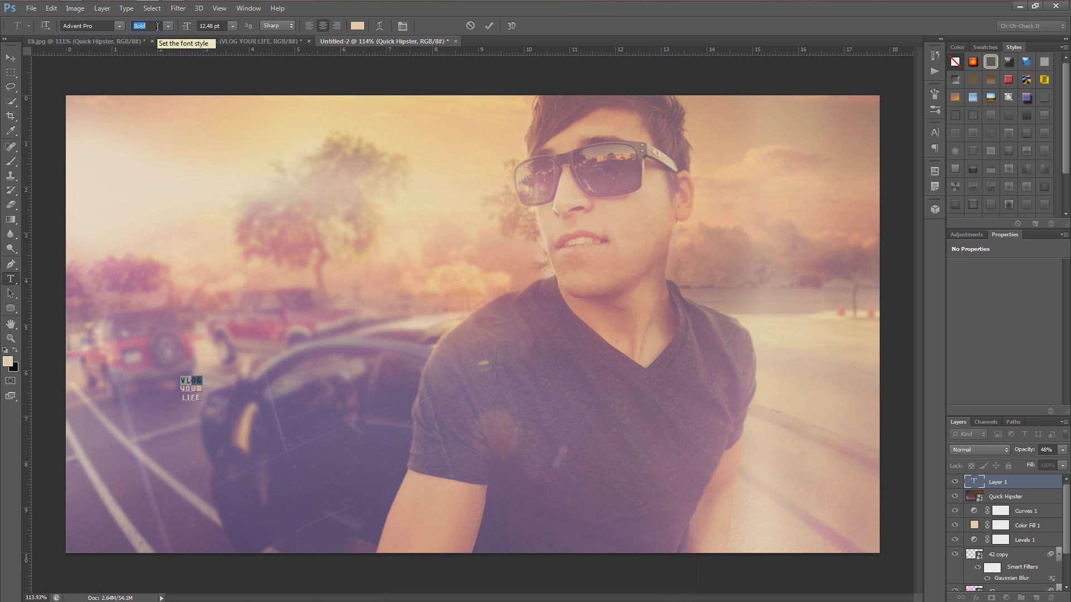
key("Up")
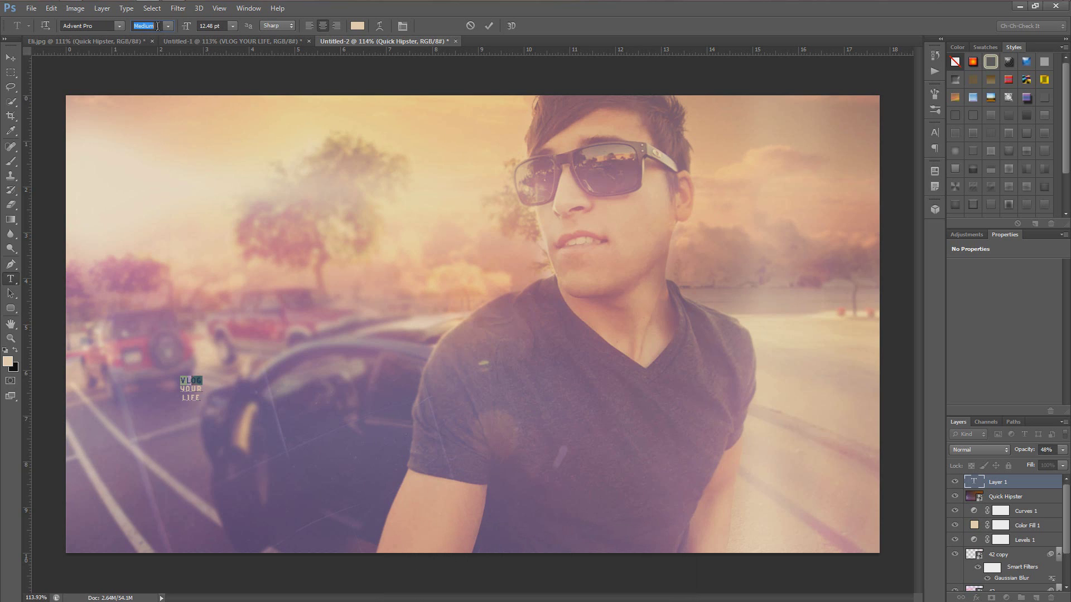
double_click(190, 389)
left_click(149, 29)
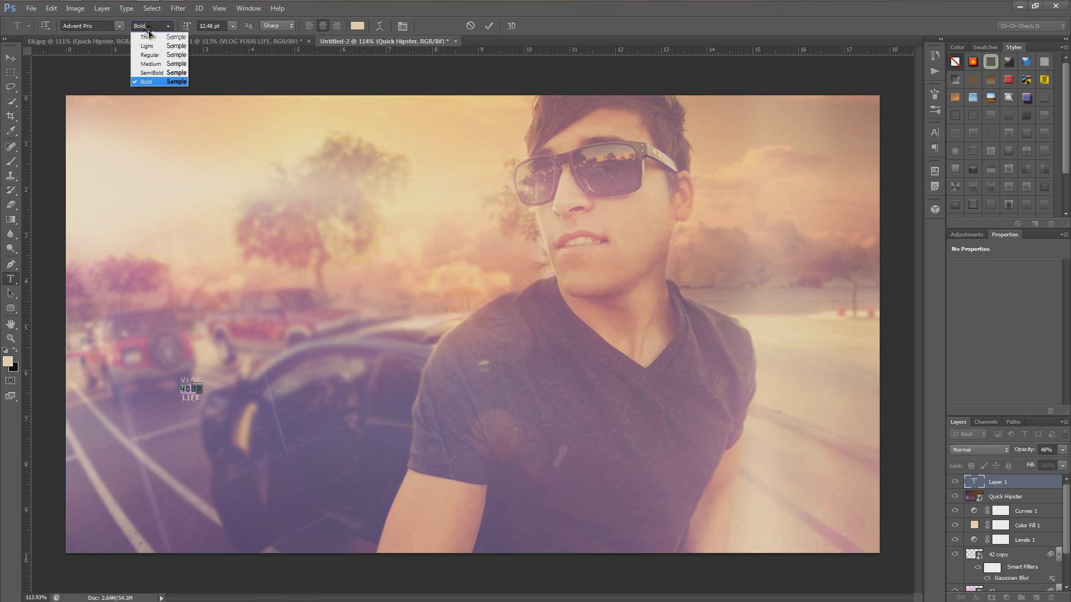
left_click(149, 27)
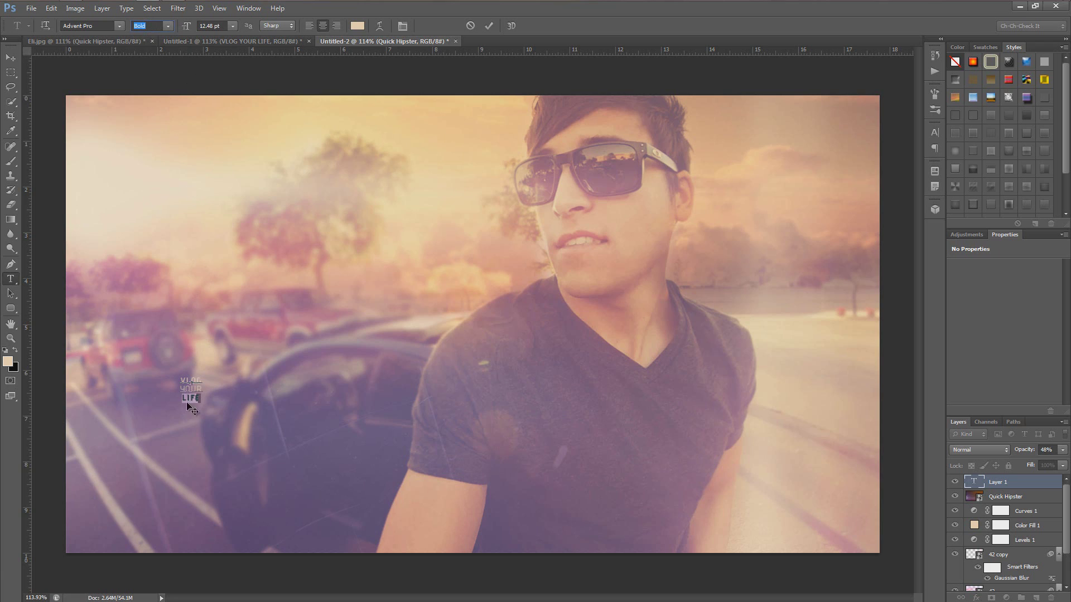
left_click(11, 57)
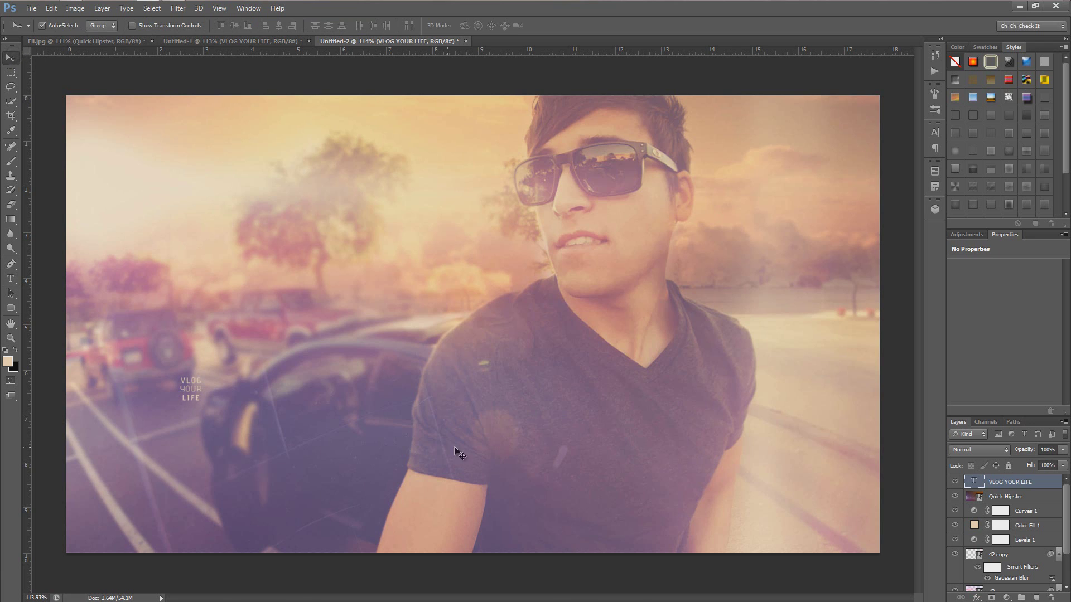
- Scale the VLOG YOUR LIFE text up to about 132.56 pt beside the man
key("ctrl+t")
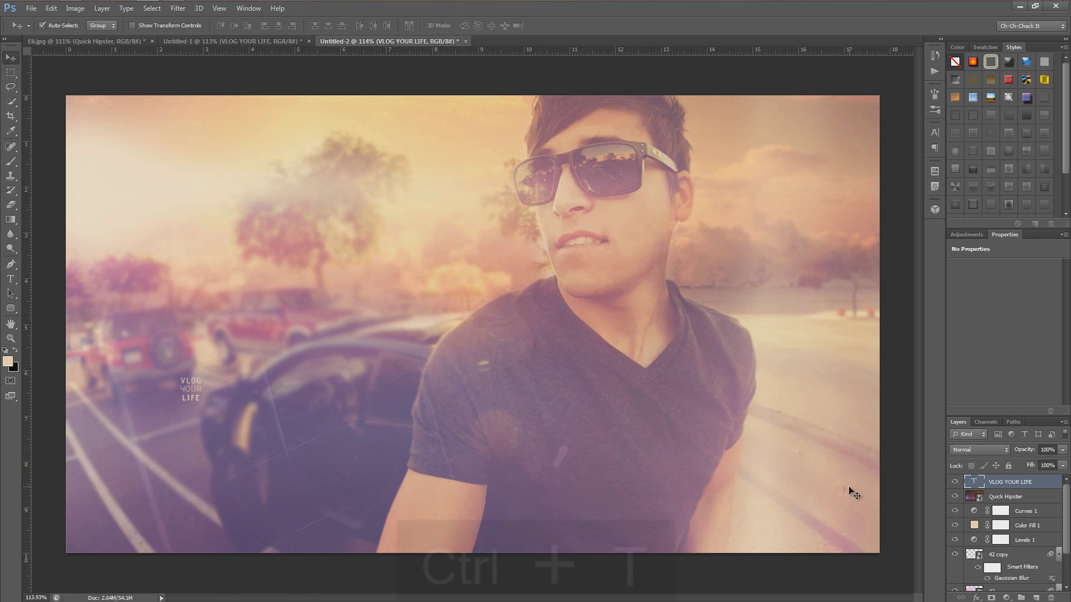
left_click_drag(202, 401, 376, 507)
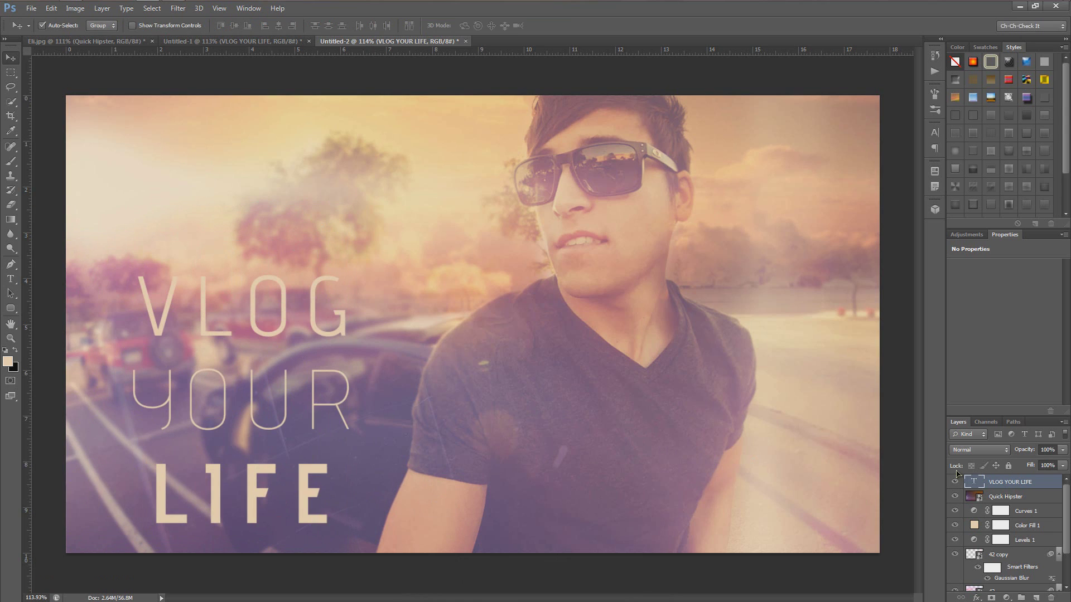
key("t")
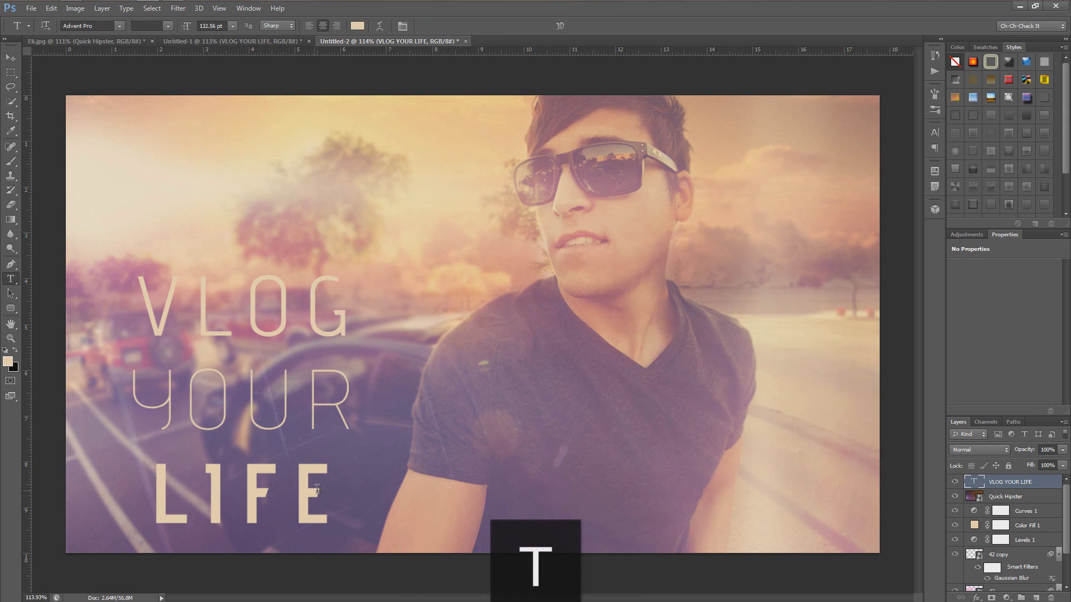
key("t")
- Lower the tracking of the three VLOG YOUR LIFE lines and reduce their leading to 134.79 pt
left_click(934, 133)
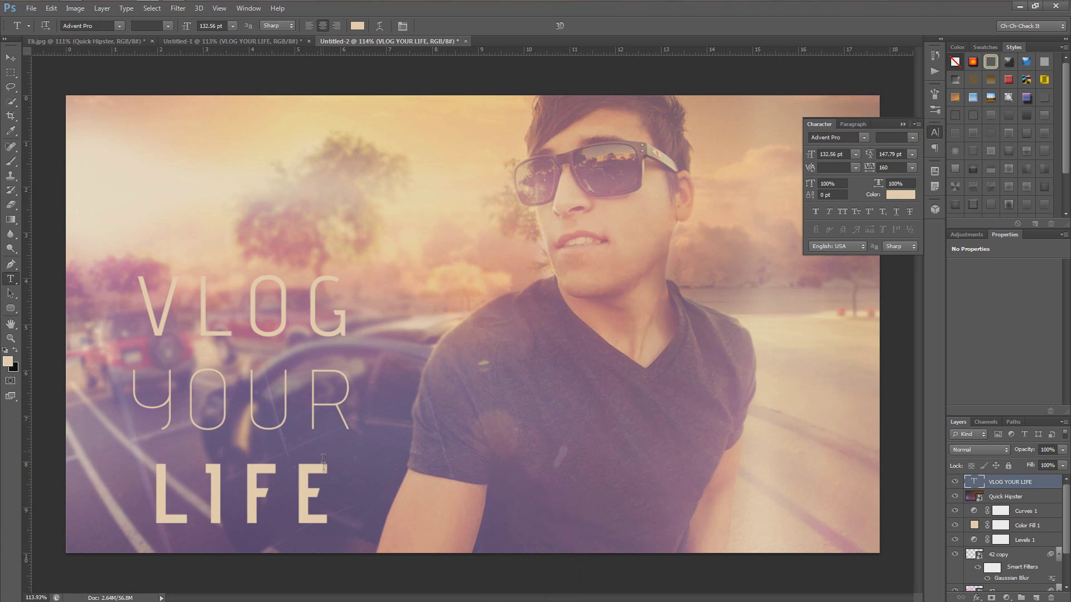
left_click_drag(326, 472, 120, 296)
mouse_move(871, 170)
left_mouse_down()
mouse_move(859, 171)
mouse_move(871, 169)
left_mouse_up()
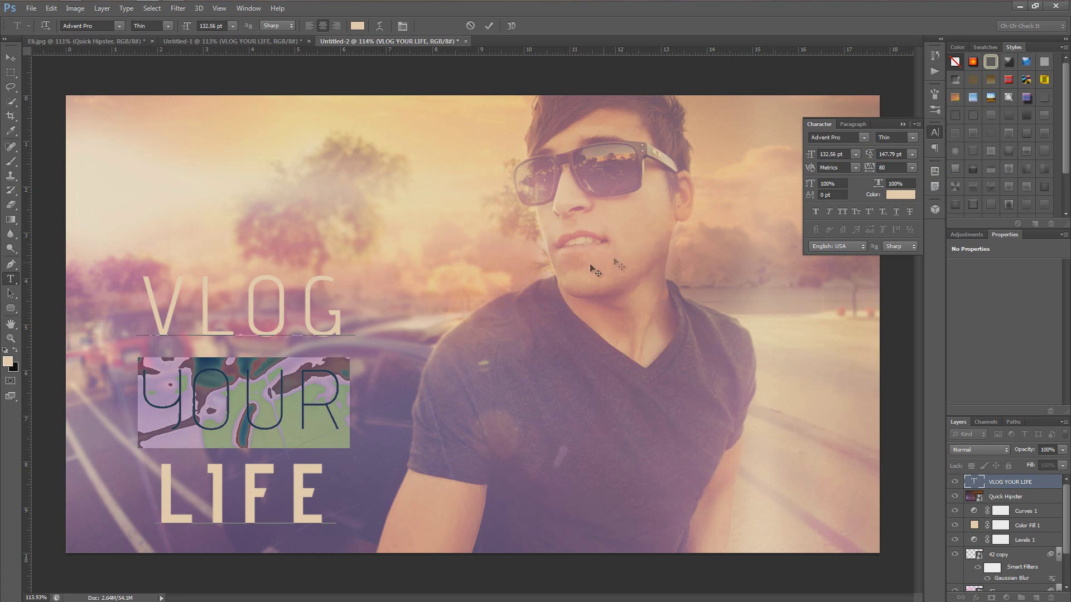
left_click(284, 394)
key("ctrl+a")
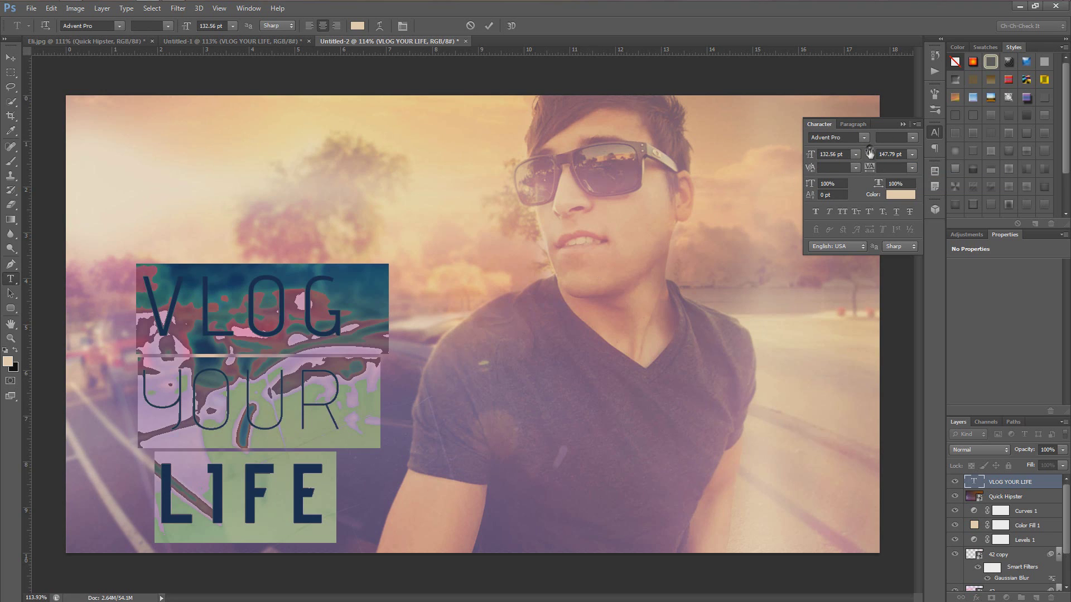
left_click_drag(870, 153, 865, 155)
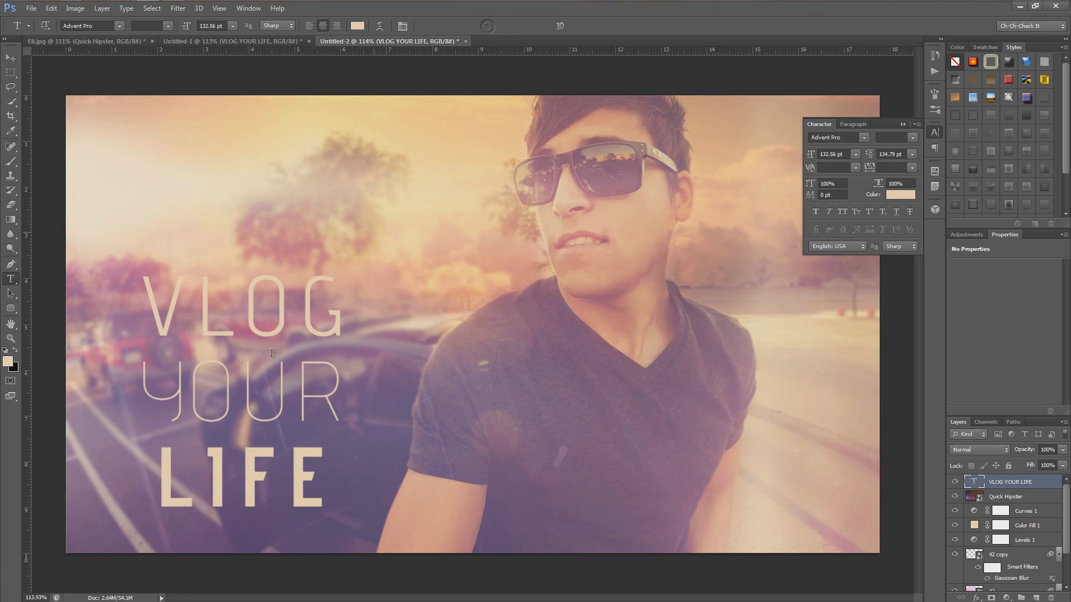
left_click(11, 58)
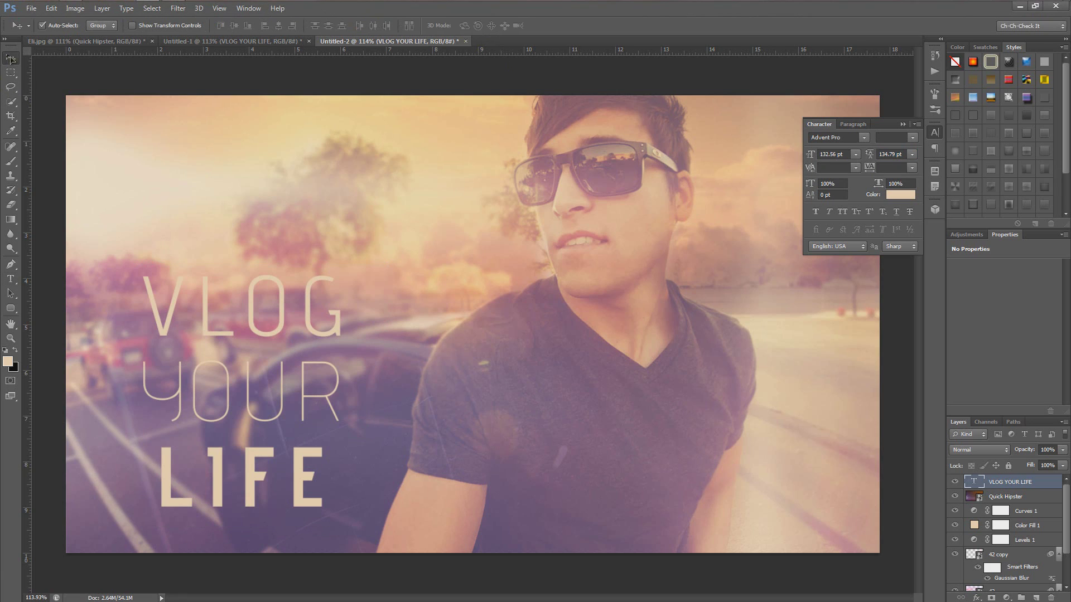
left_click(935, 134)
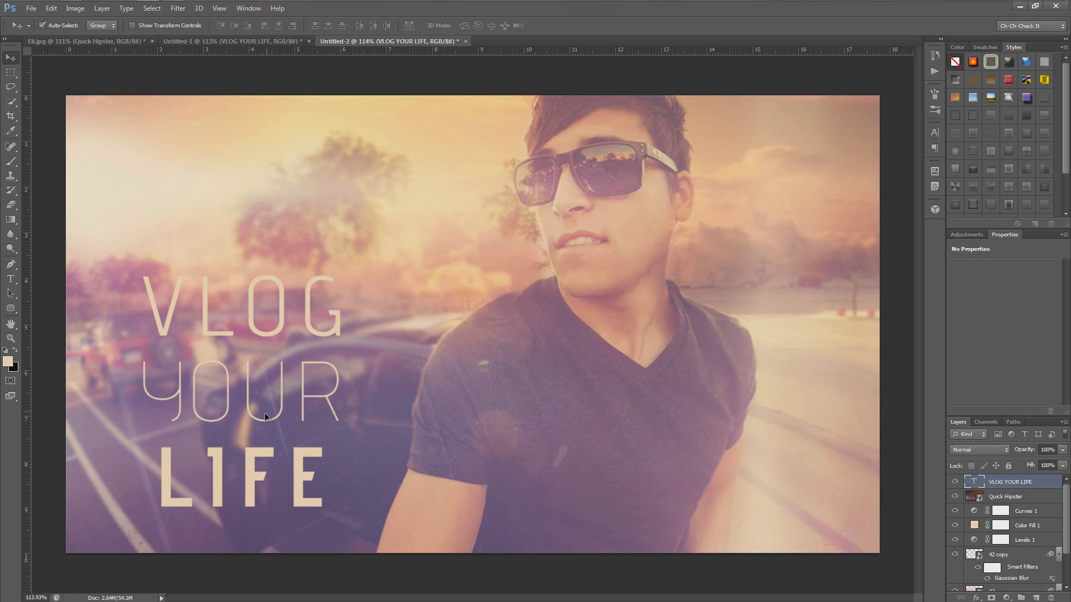
- Nudge the VLOG YOUR LIFE text slightly lower-left and set its blend mode to Overlay
left_click_drag(269, 419, 267, 433)
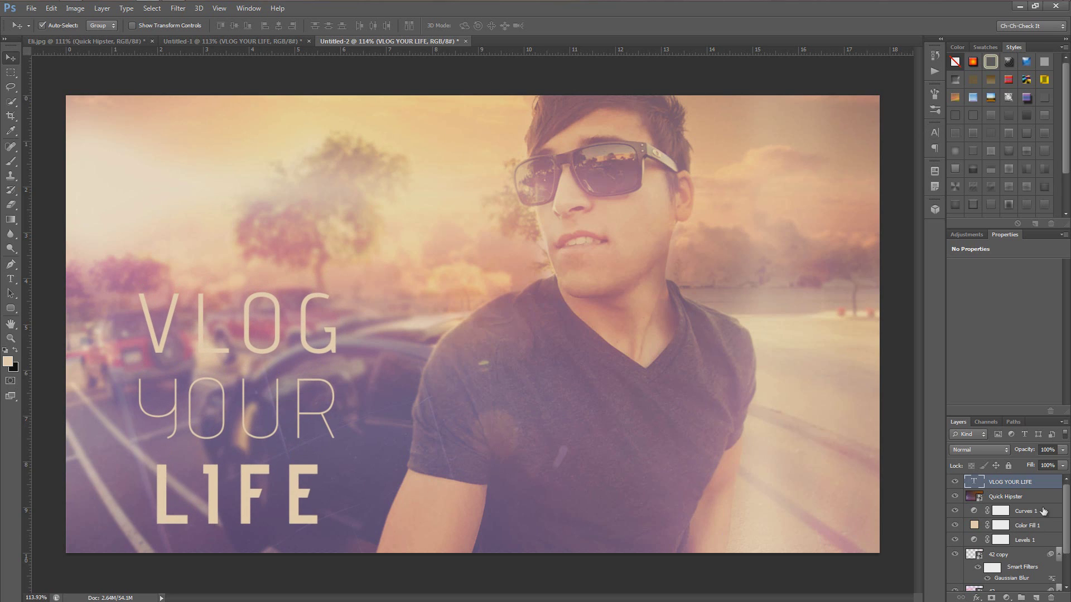
left_click(980, 450)
left_click(973, 297)
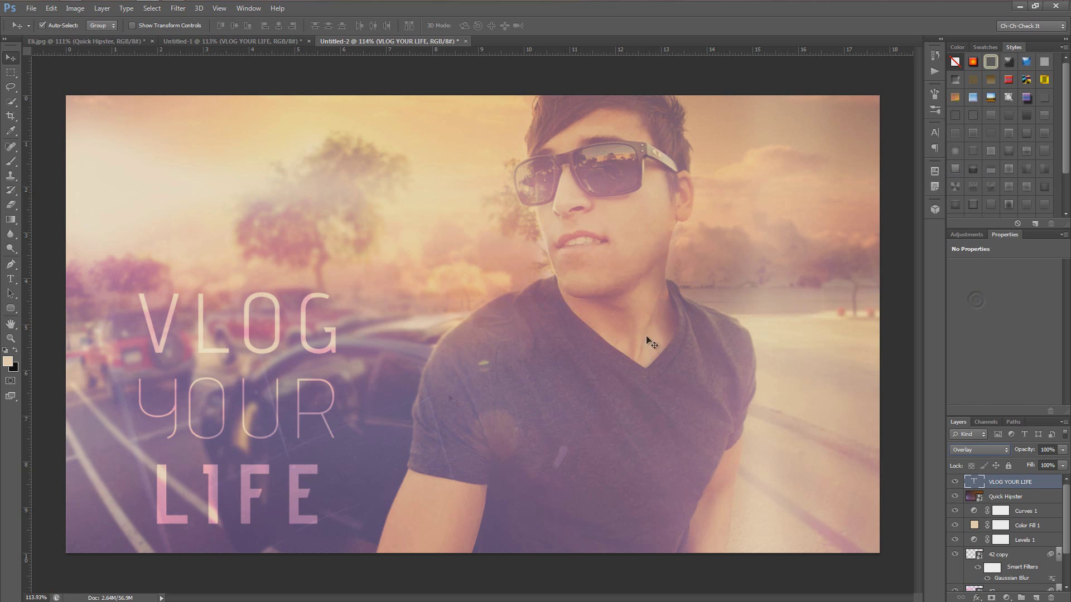
- Rasterize the type layer and blur the words VLOG YOUR, then LIFE, with the Blur tool
right_click(1019, 483)
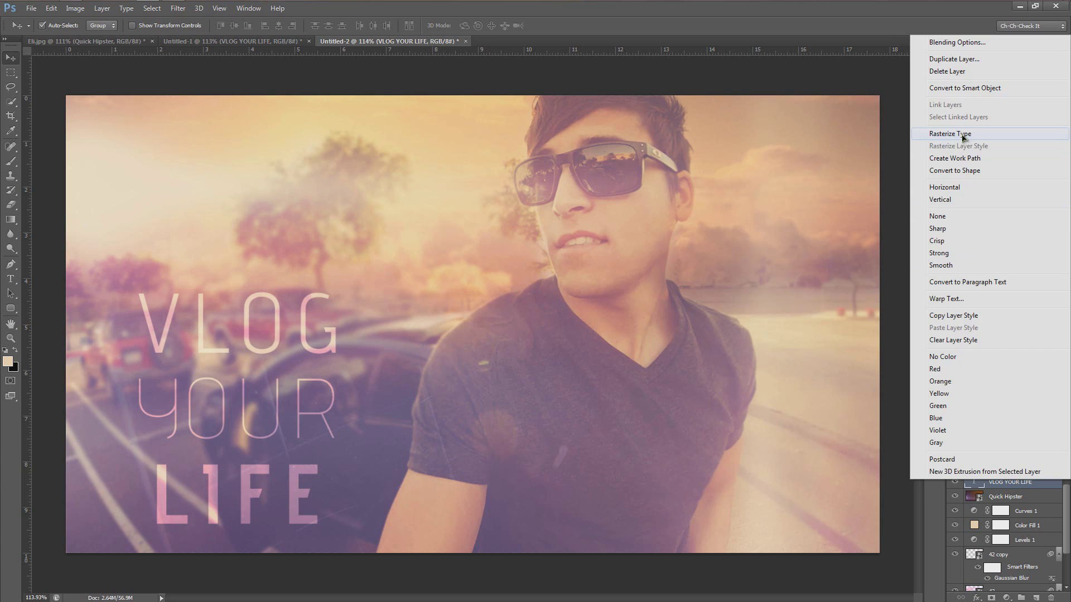
left_click(963, 134)
left_click(9, 235)
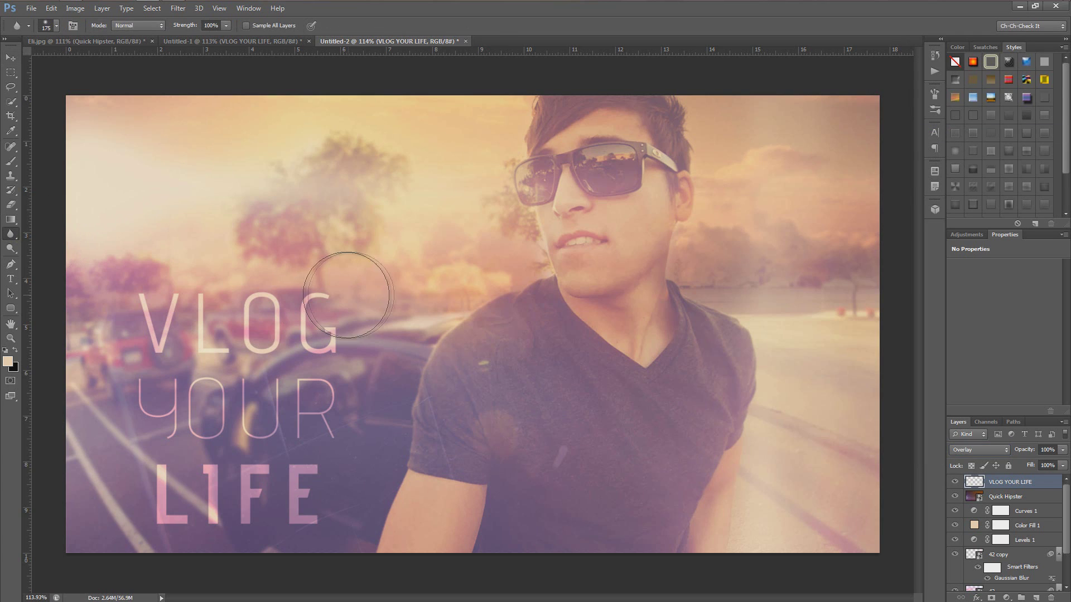
key("bracketright")
key("bracketright")
key("bracketright")
key("bracketright")
key("bracketright")
key("bracketright")
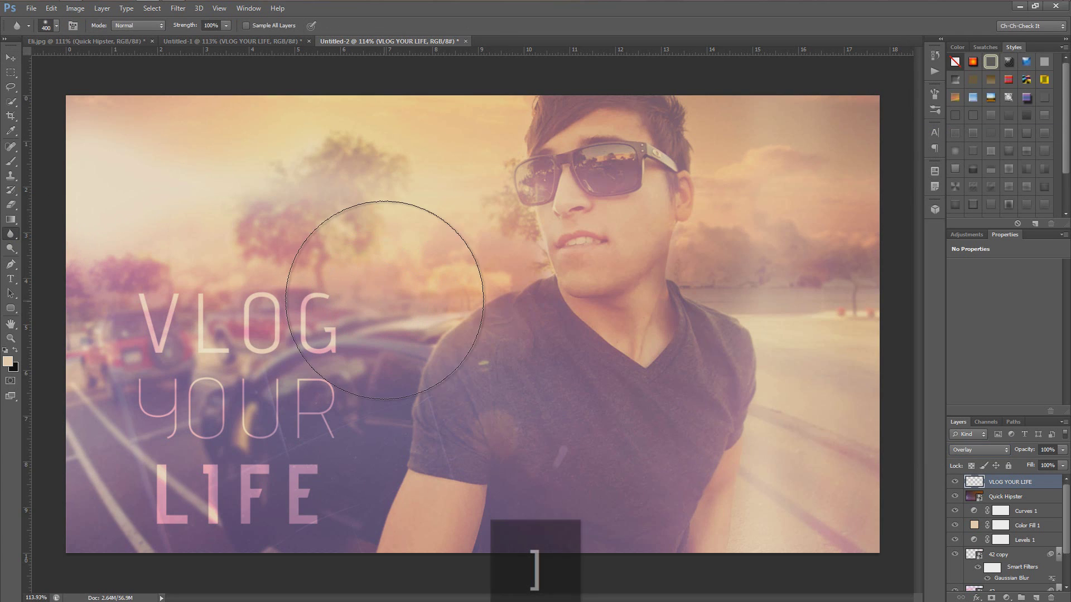
mouse_move(400, 310)
left_mouse_down()
mouse_move(387, 363)
mouse_move(365, 353)
mouse_move(361, 369)
mouse_move(370, 319)
mouse_move(386, 362)
left_mouse_up()
key("bracketleft")
key("bracketleft")
key("bracketleft")
key("bracketleft")
key("bracketleft")
key("bracketleft")
key("bracketleft")
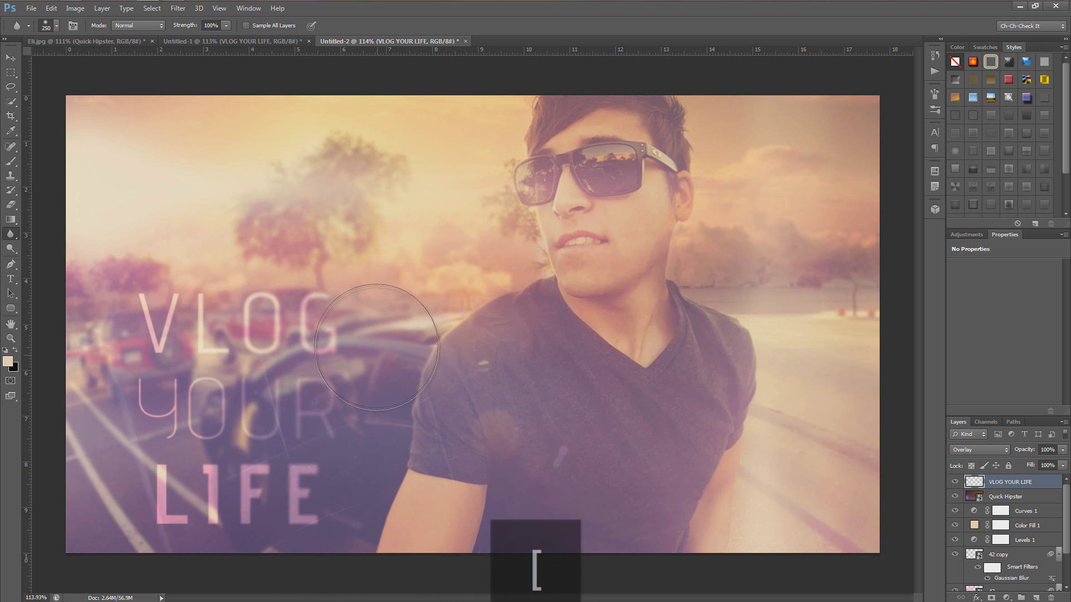
mouse_move(356, 508)
left_mouse_down()
mouse_move(349, 483)
mouse_move(319, 523)
mouse_move(273, 535)
mouse_move(322, 499)
mouse_move(262, 533)
left_mouse_up()
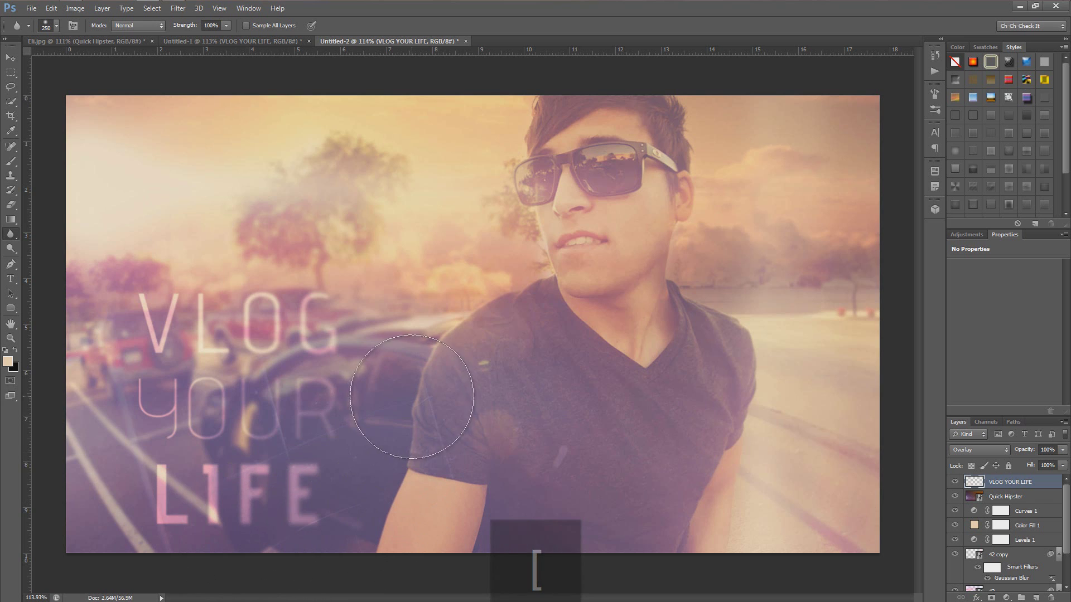
- Lower the Quick Hipster layer's opacity to 26%
scroll(412, 360, "up", 1)
left_click(10, 57)
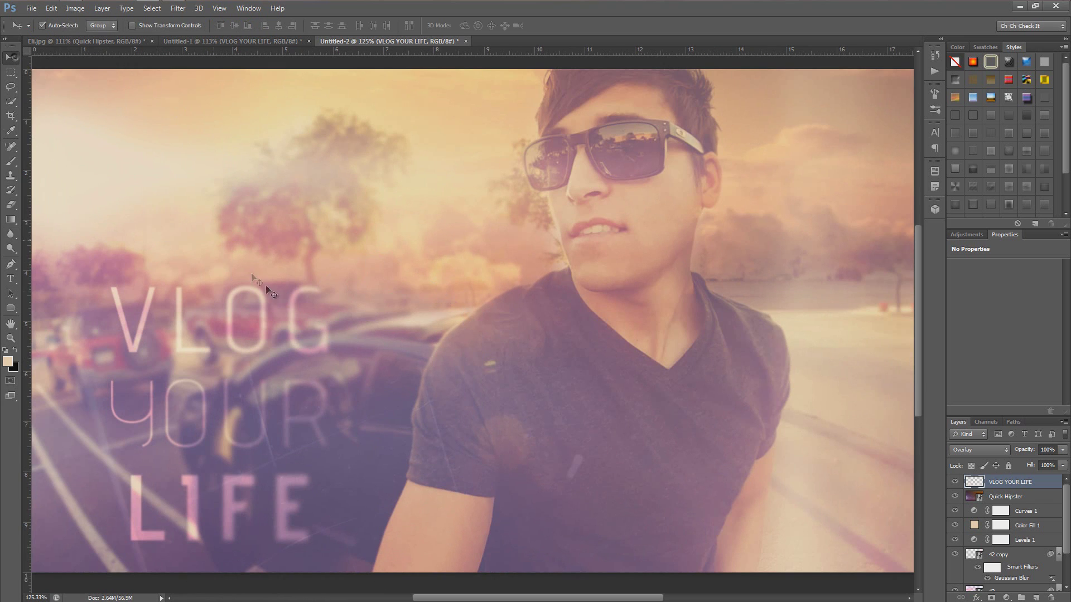
scroll(430, 368, "down", 1)
key("shift+alt+s")
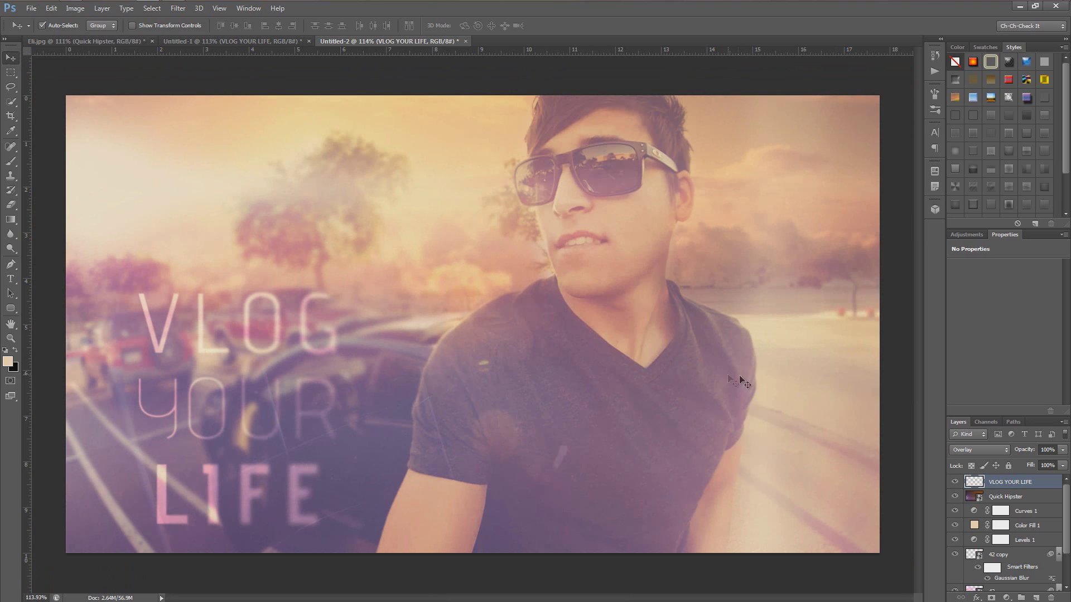
left_click(1013, 496)
left_click(1021, 450)
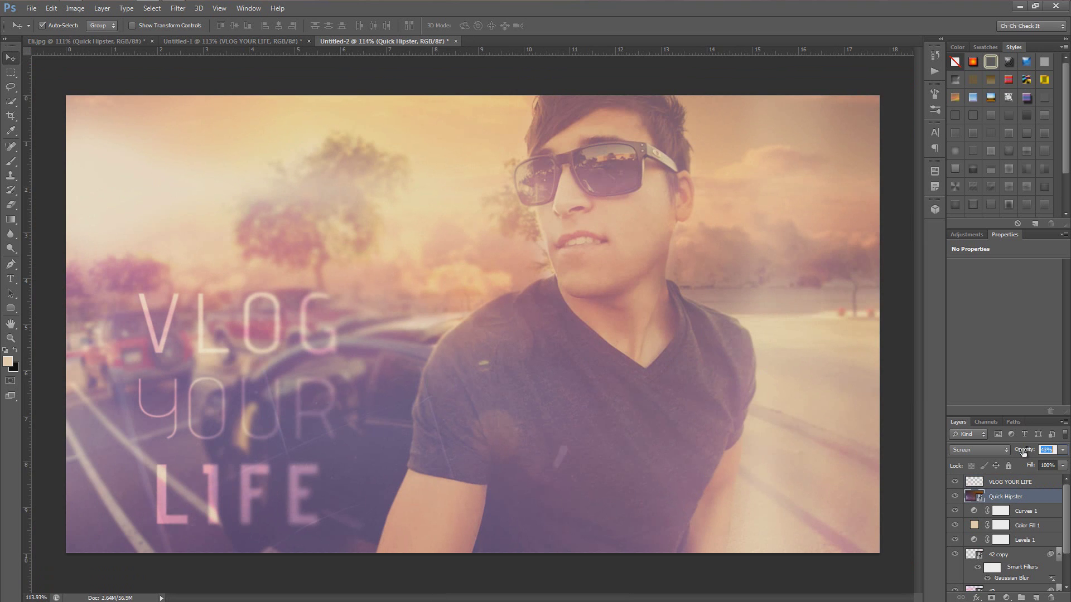
scroll(1021, 450, "down", 2)
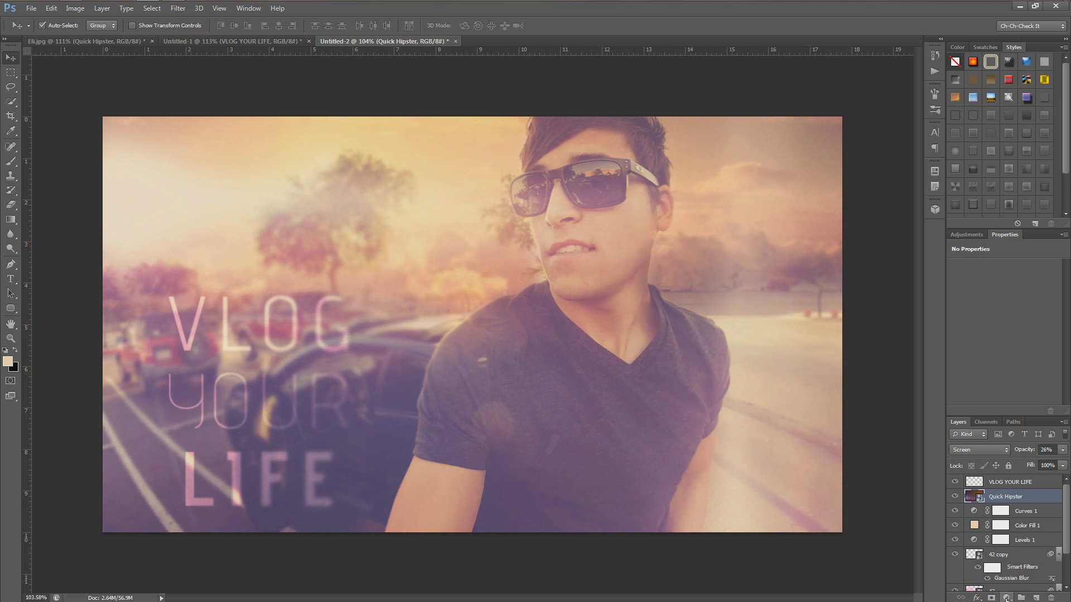
left_click(1006, 597)
- Add a Gradient Fill layer using the Violet, Orange preset at a 139.76° angle
left_click(985, 367)
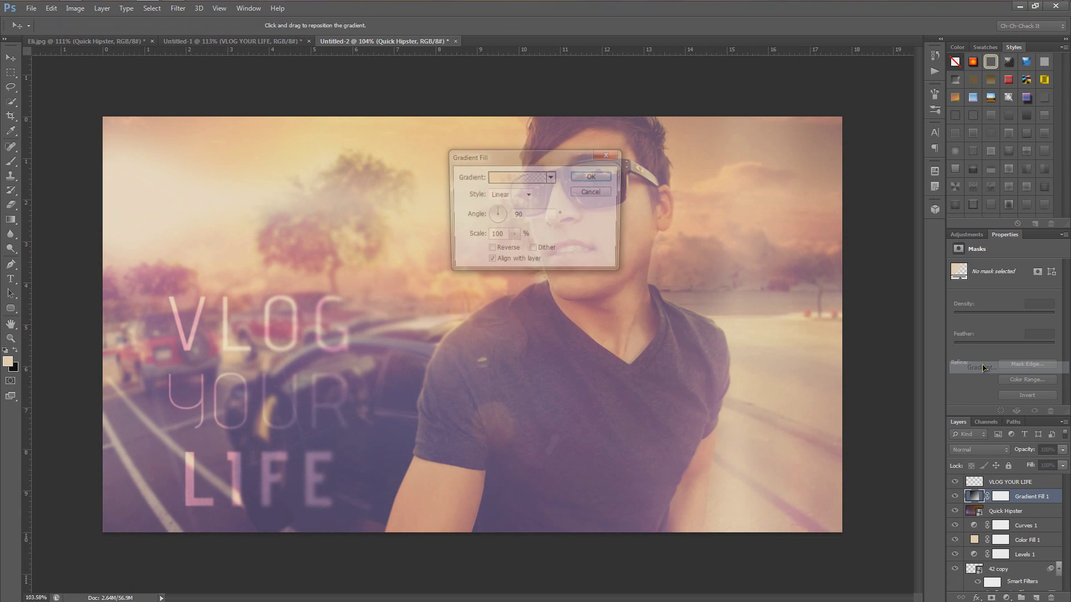
left_click(517, 177)
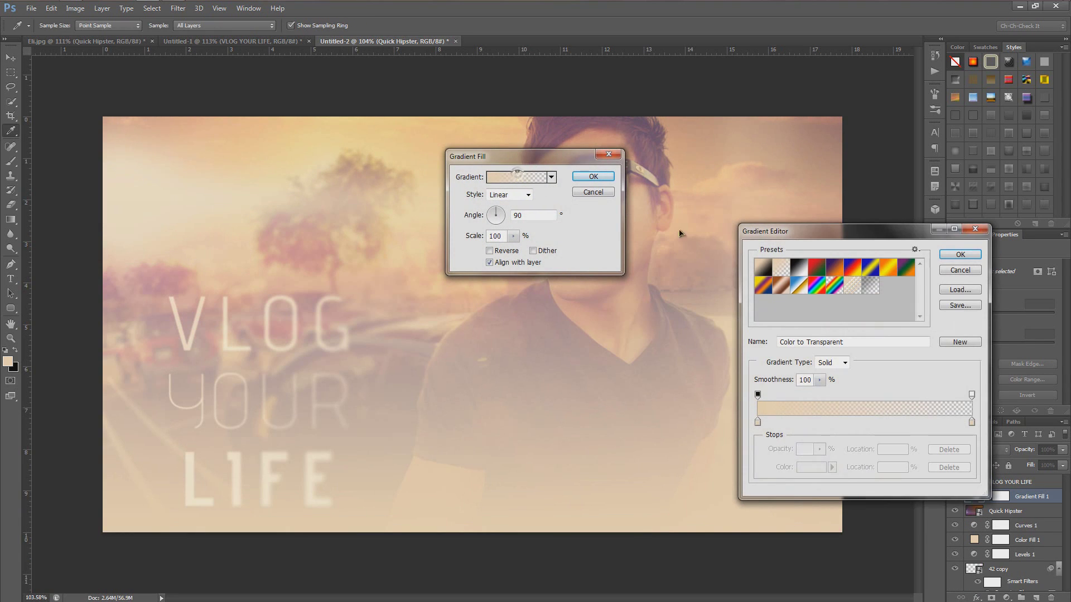
left_click(840, 271)
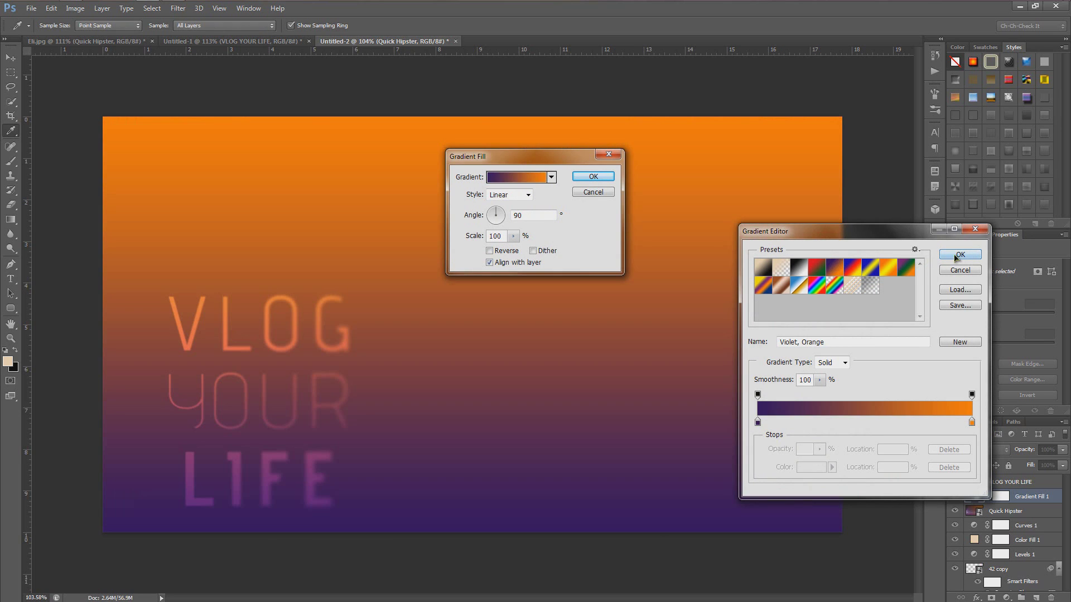
left_click(960, 254)
left_click_drag(493, 214, 492, 215)
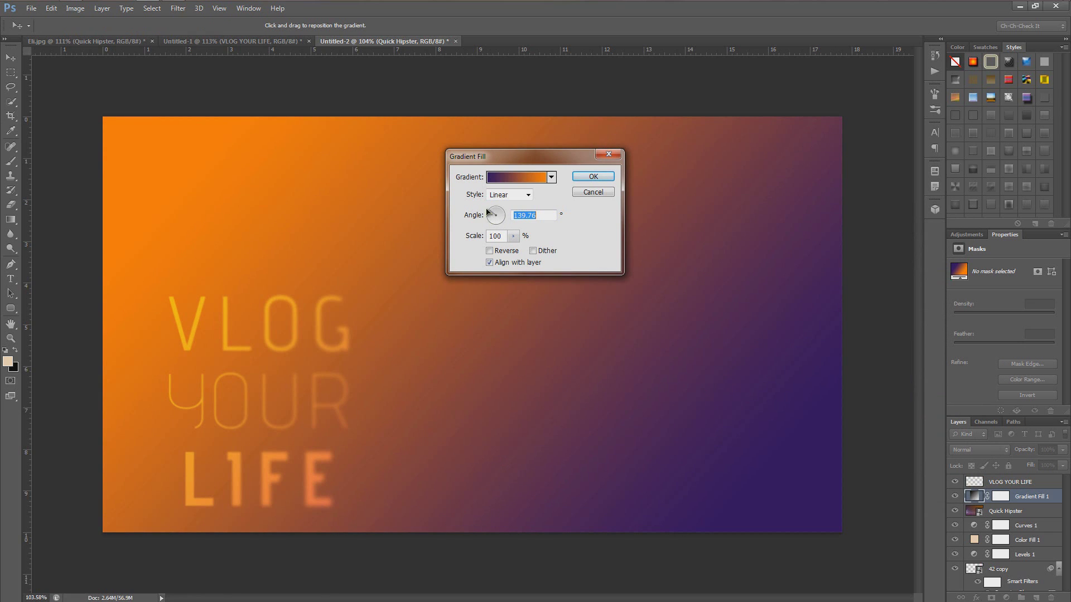
left_click(592, 177)
- Cycle the gradient layer through Overlay, Vivid Light, Pin Light and others, settling on a soft warm blend
left_click(979, 450)
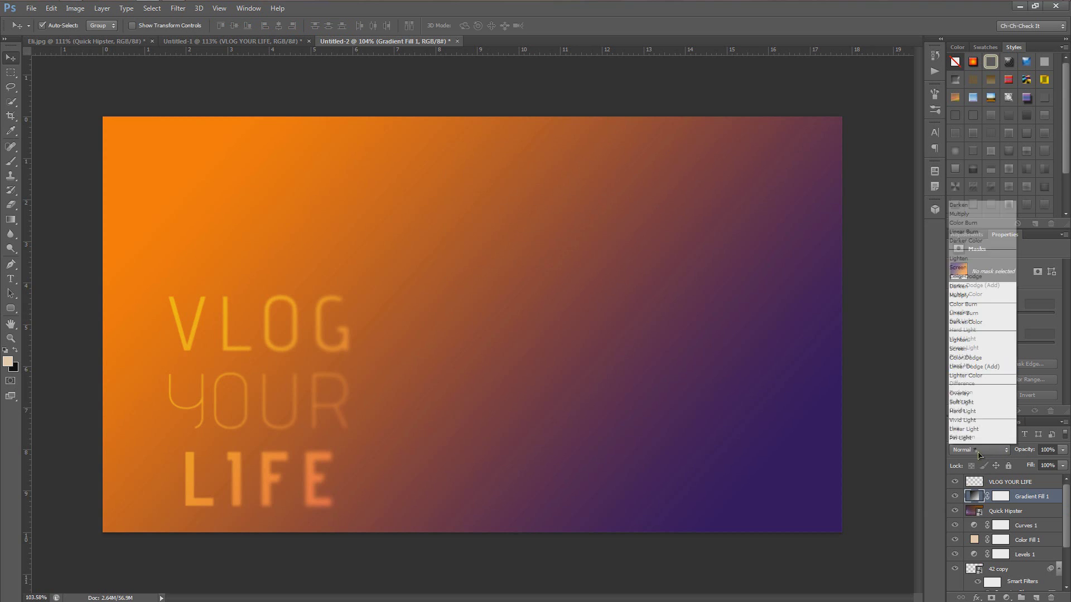
left_click(983, 299)
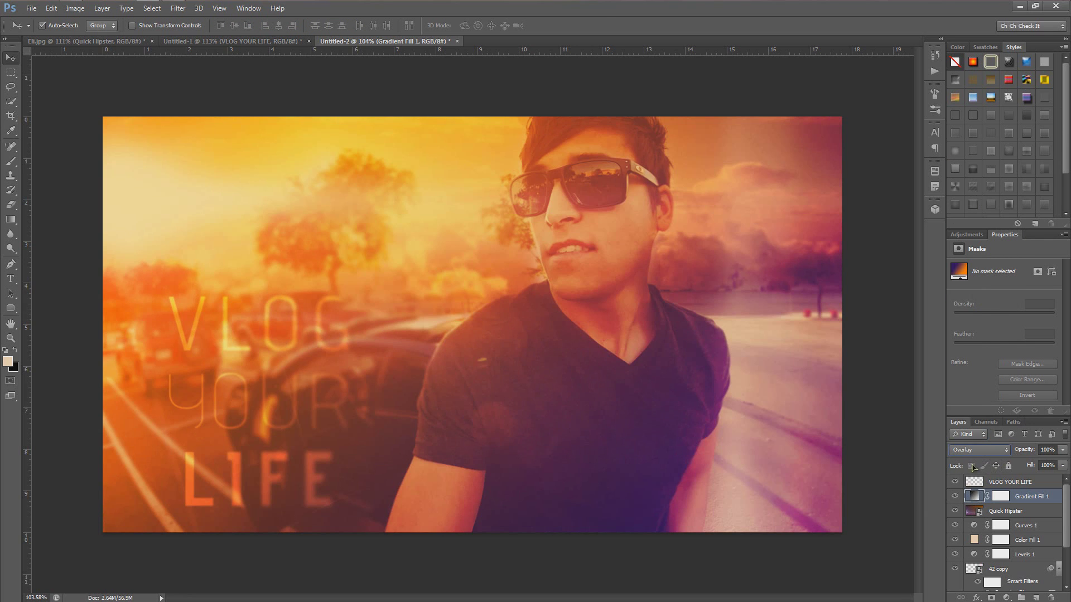
key("Down")
key("Down")
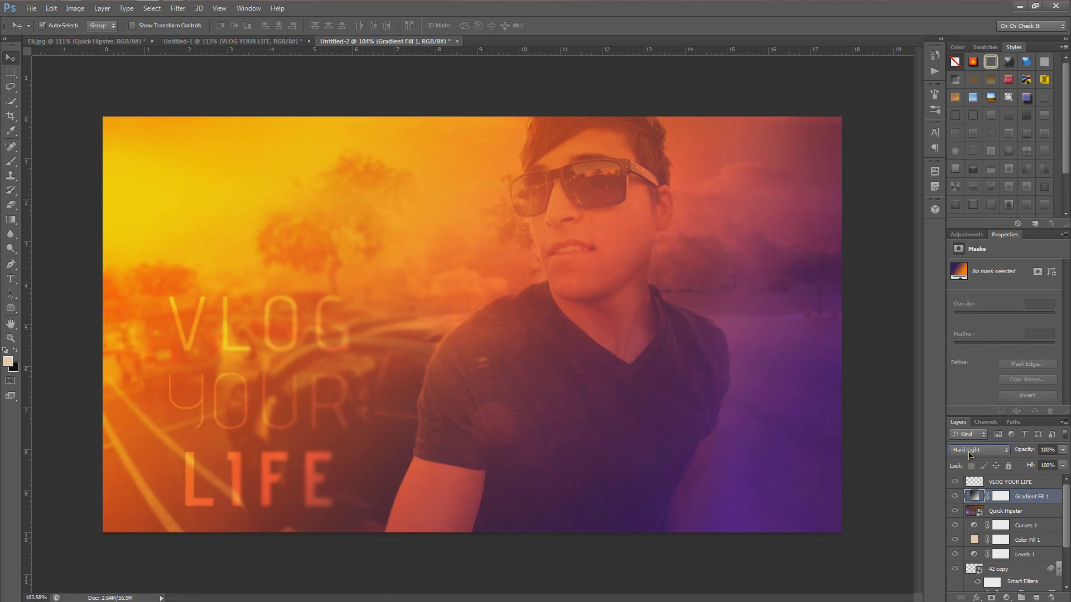
key("Down")
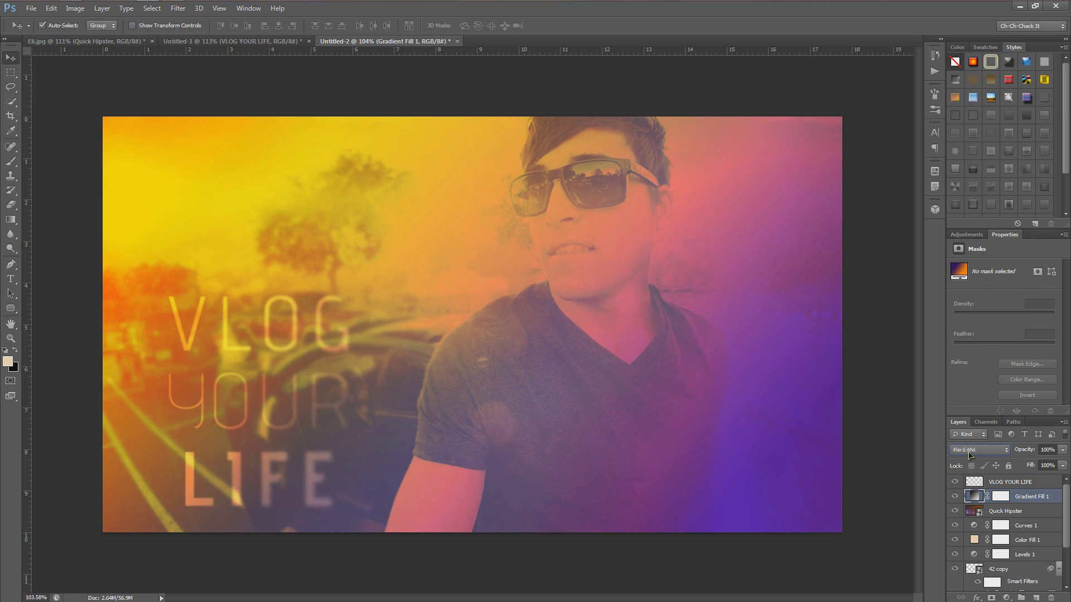
key("Up")
key("Up")
key("Up")
key("Up")
key("Up")
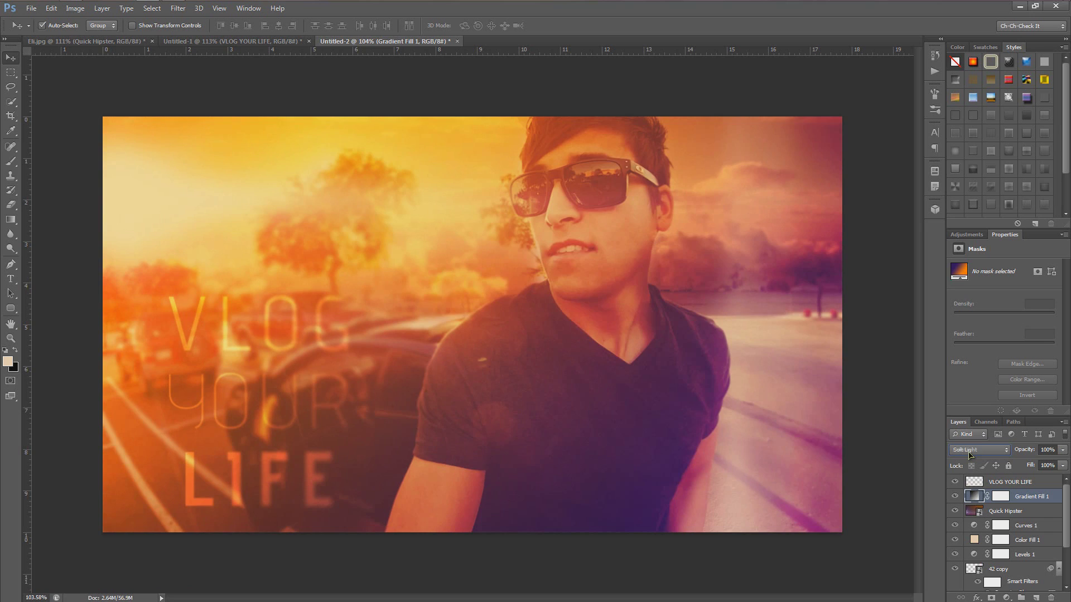
key("Up")
key("Up")
key("Up")
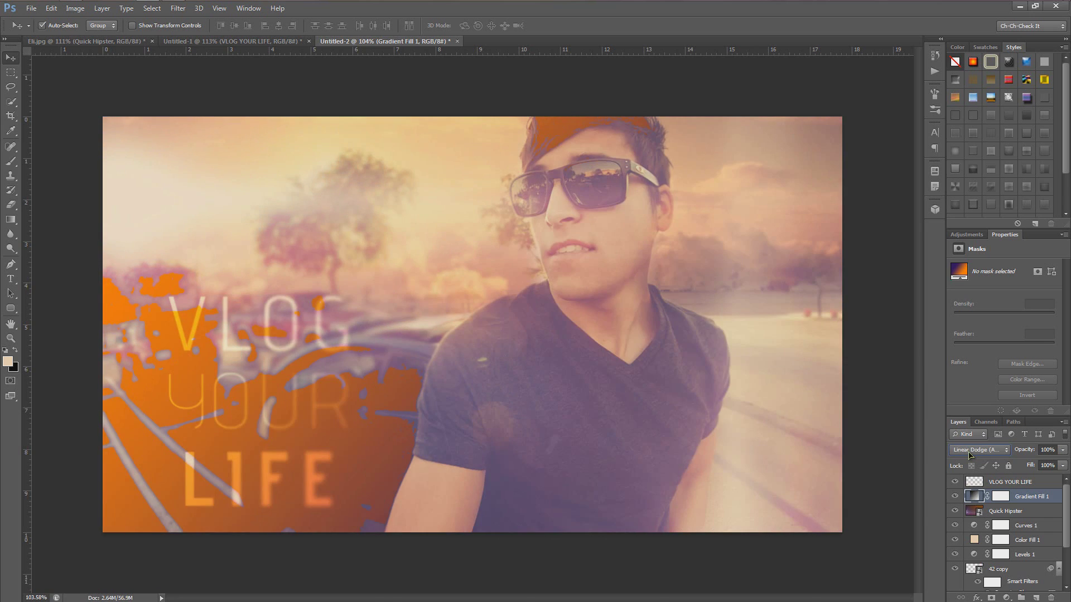
key("Down")
key("Down")
key("Down")
key("Down")
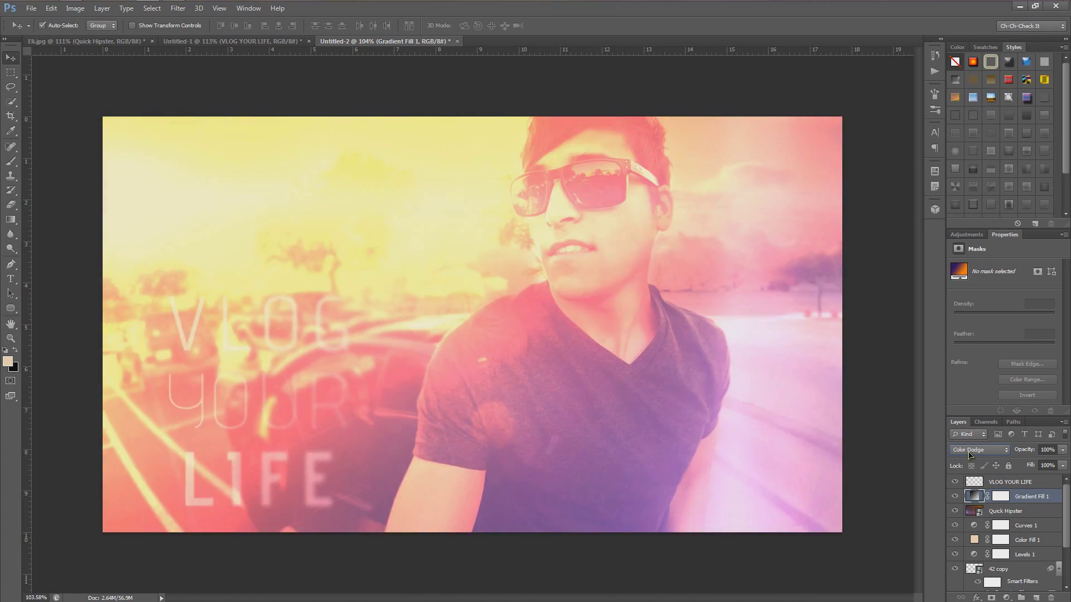
key("ctrl+alt+a")
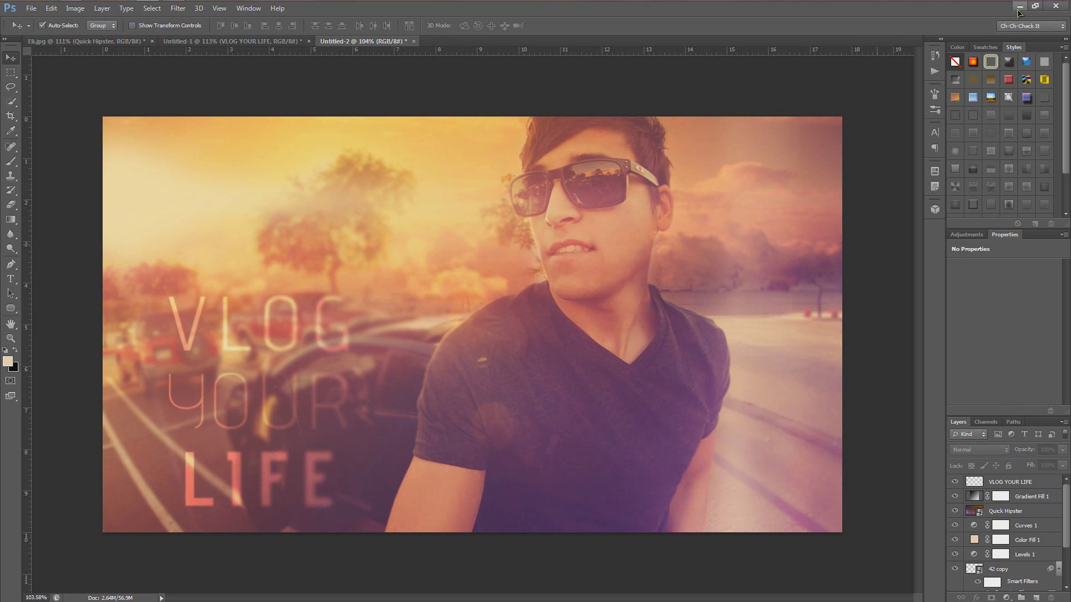
left_click(1019, 8)
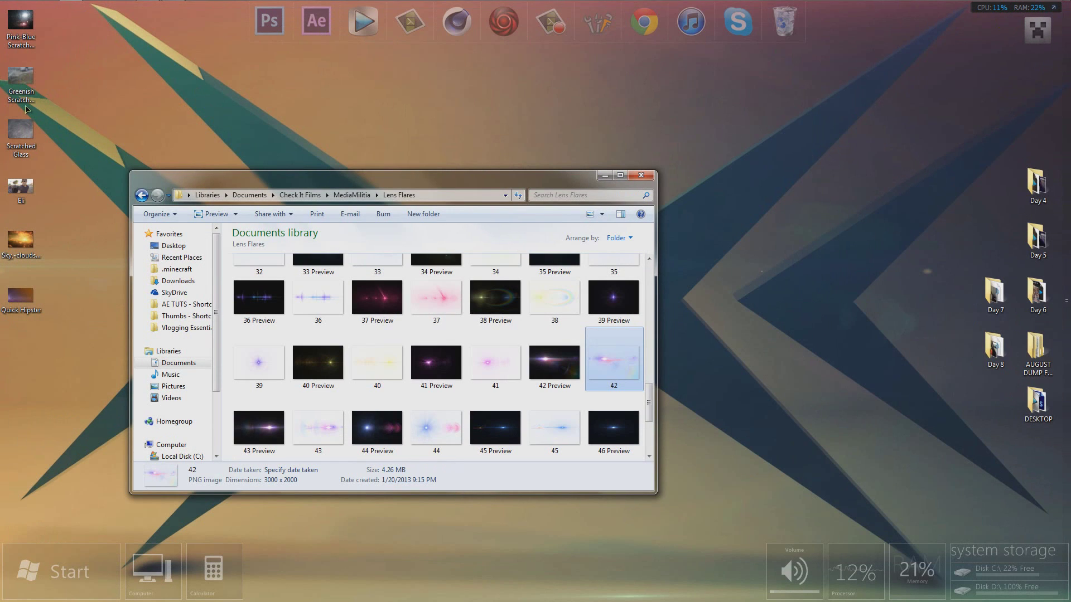
- Drag the Greenish Scratched Glass image from the desktop into the Photoshop document
left_click(68, 155)
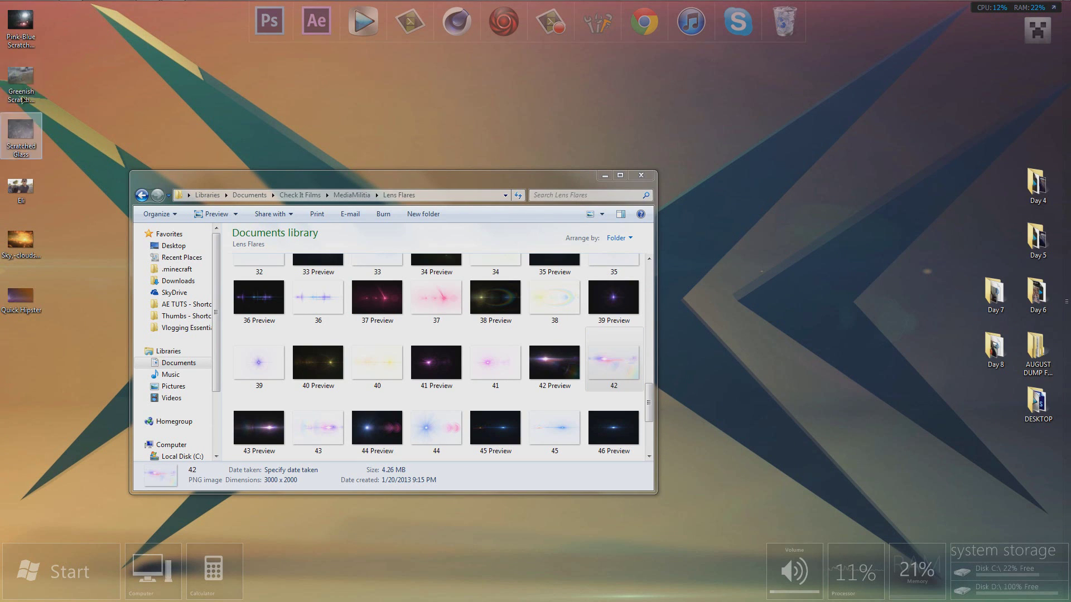
left_click_drag(22, 100, 564, 326)
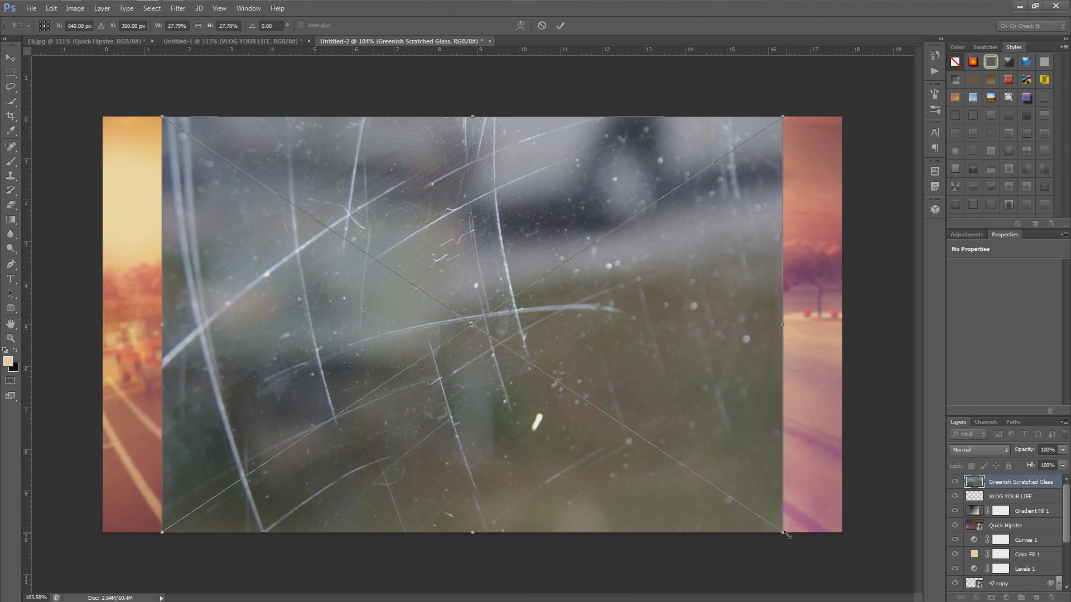
- Stretch the glass over the whole canvas, blend it as Overlay at 33%, and move it below Quick Hipster
left_click_drag(787, 535, 851, 578)
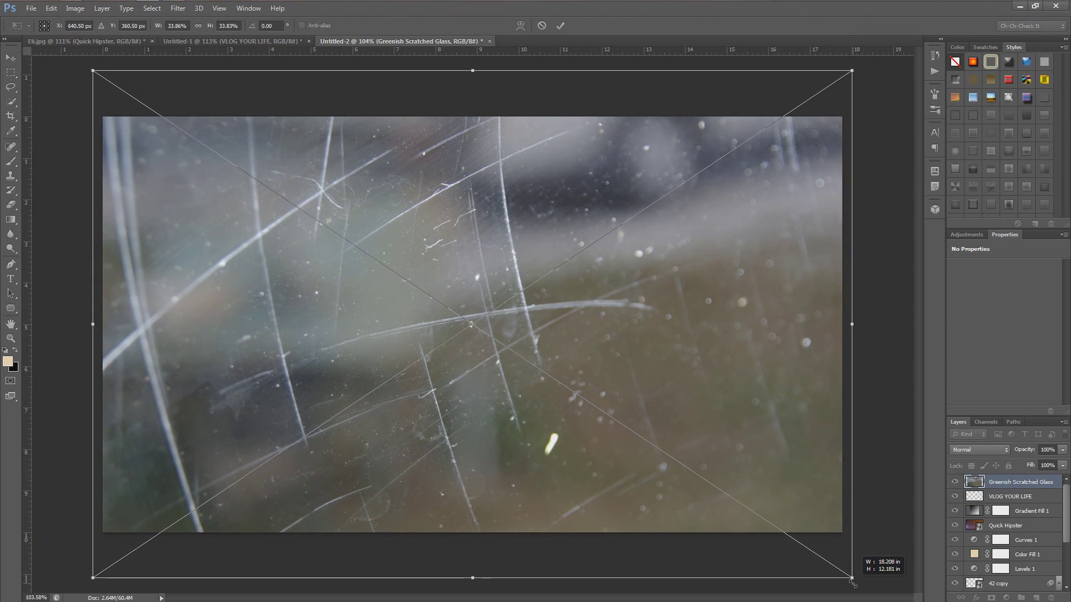
left_click(561, 25)
left_click(979, 450)
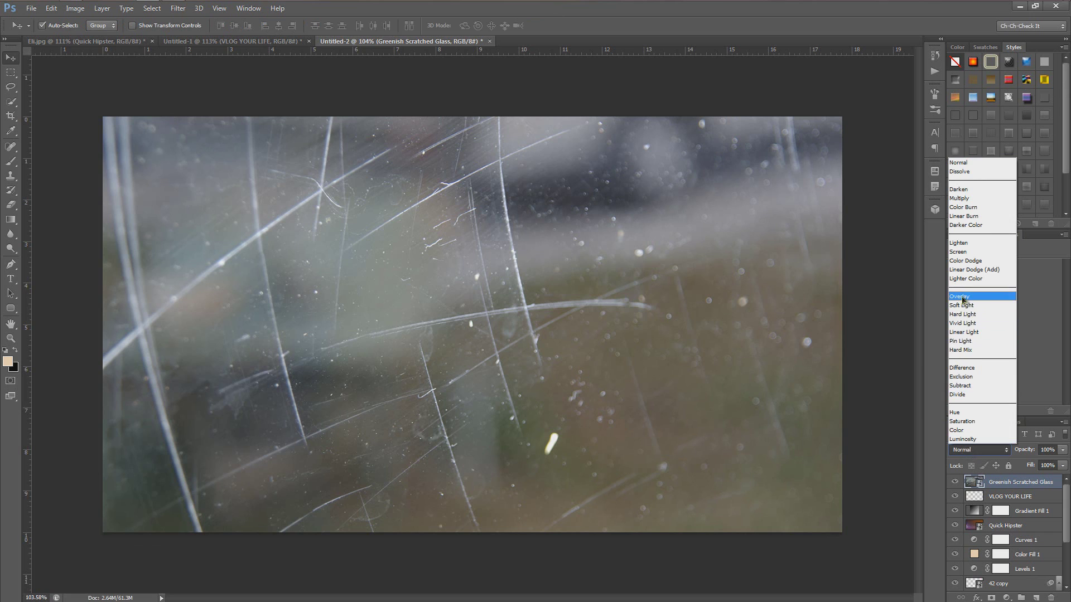
left_click(962, 297)
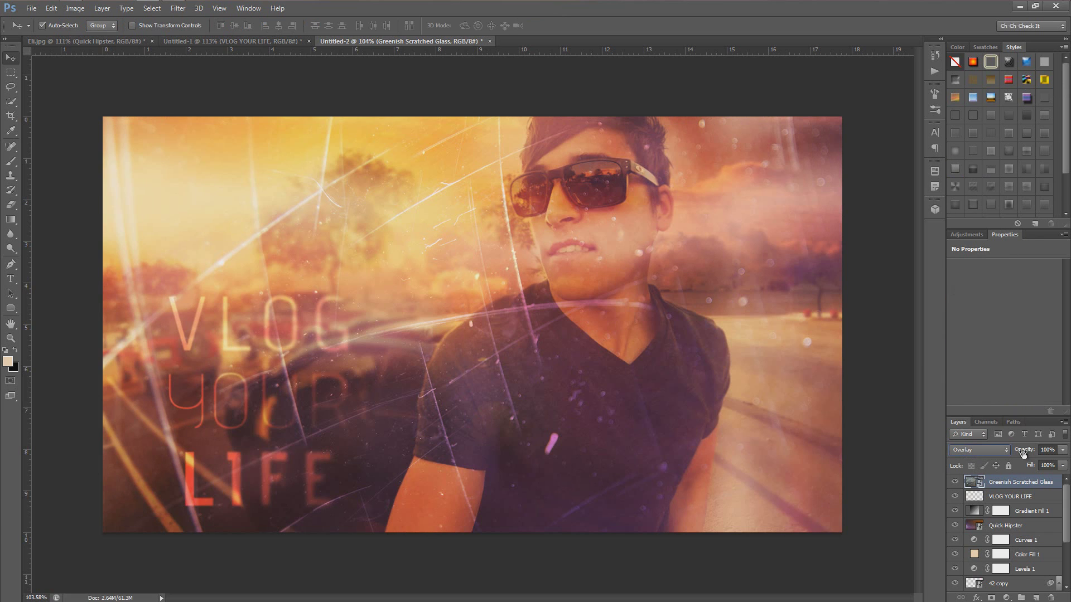
left_click_drag(1023, 454, 986, 454)
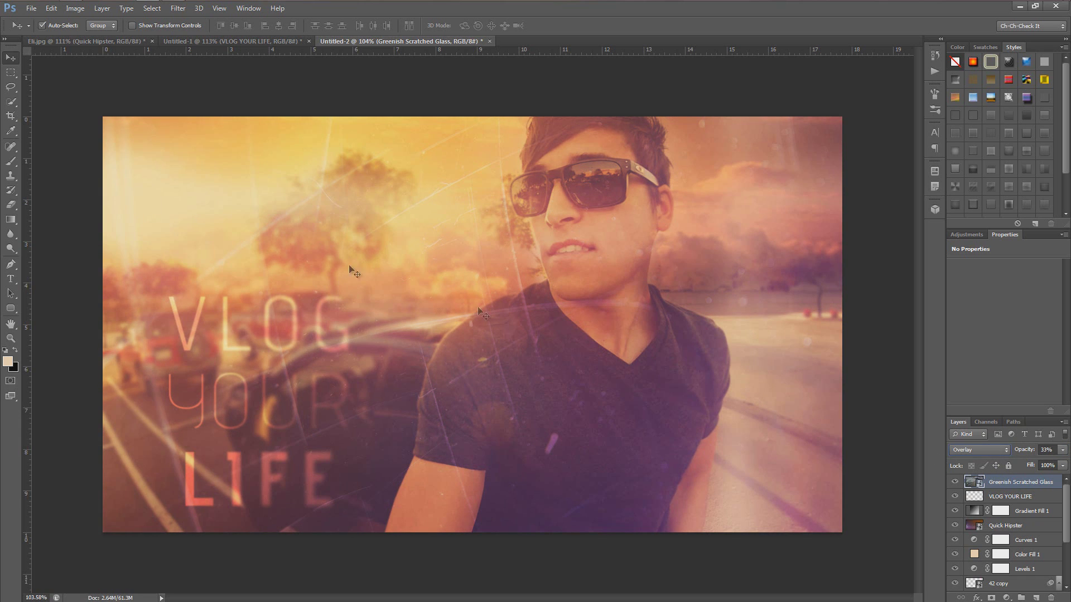
left_click_drag(1000, 481, 1016, 534)
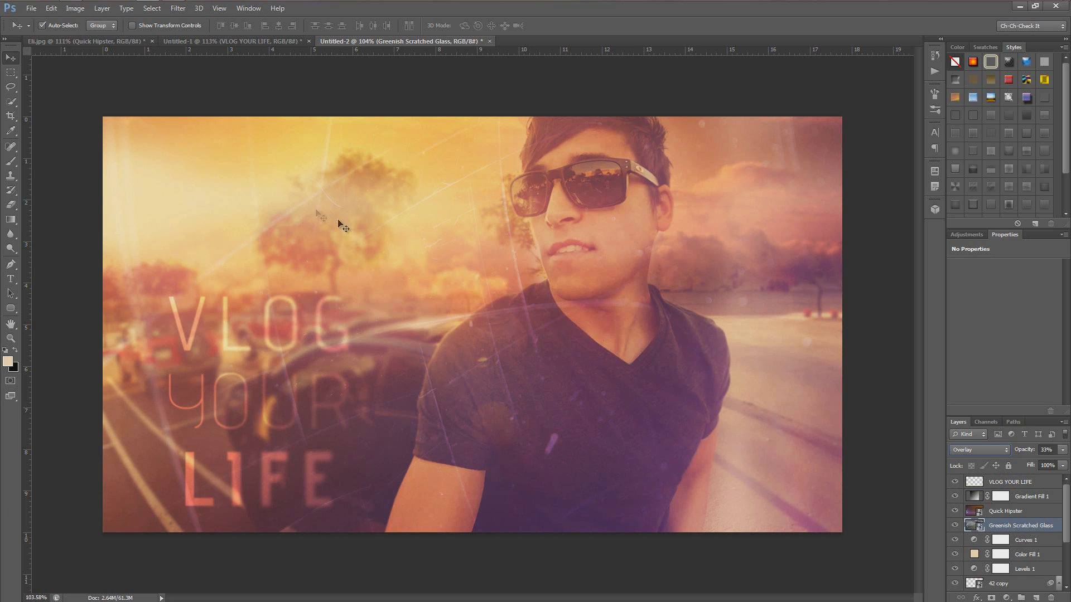
left_click(899, 257)
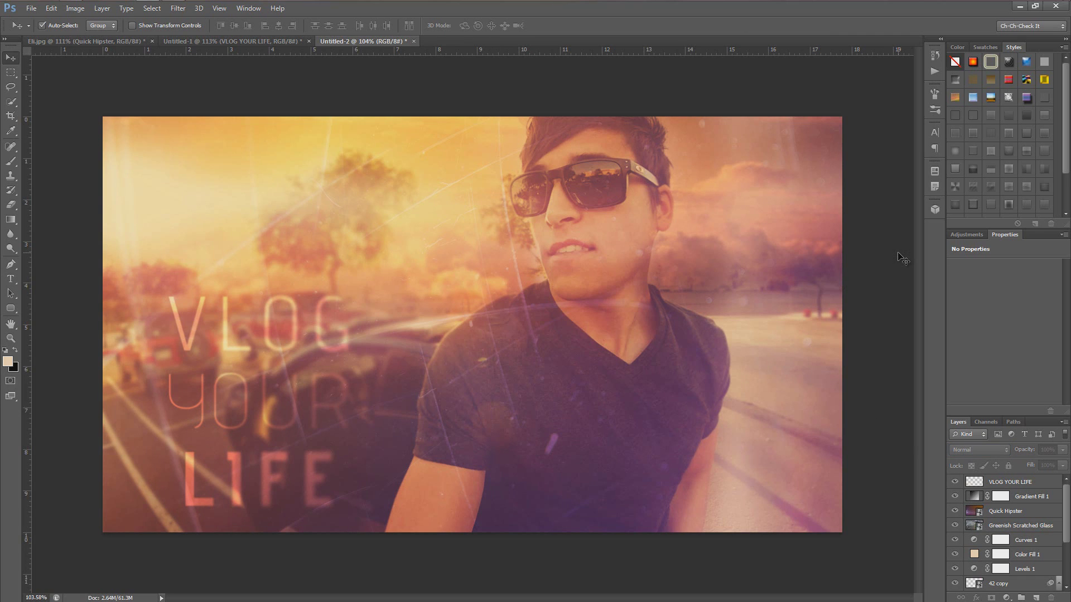